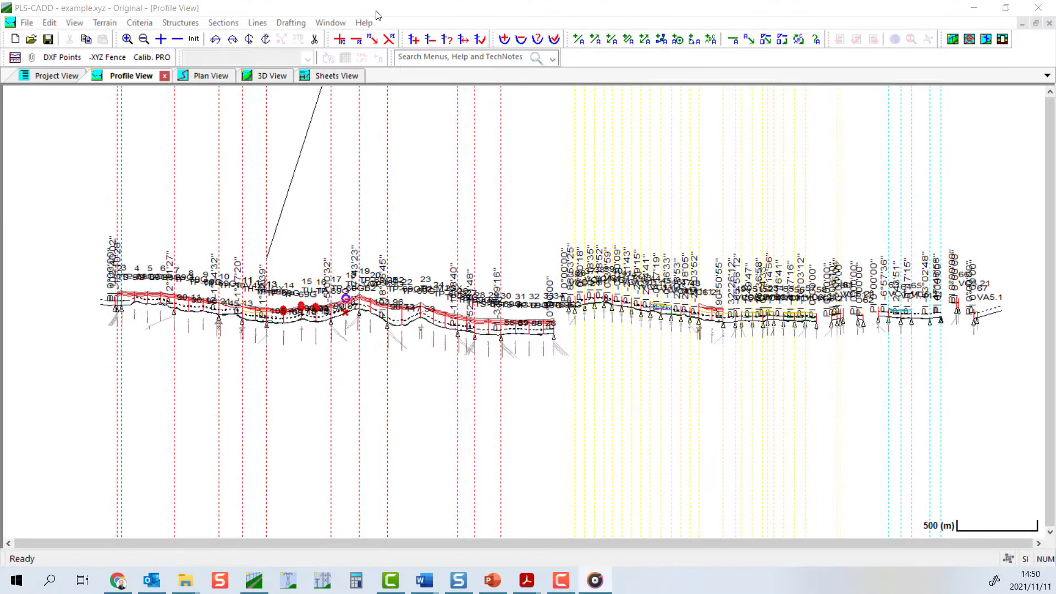
Inspect the Structure Modify data of structure 13 in the profile, step through the neighbouring structures, and close it
click(377, 11)
scroll(226, 294, up, 2)
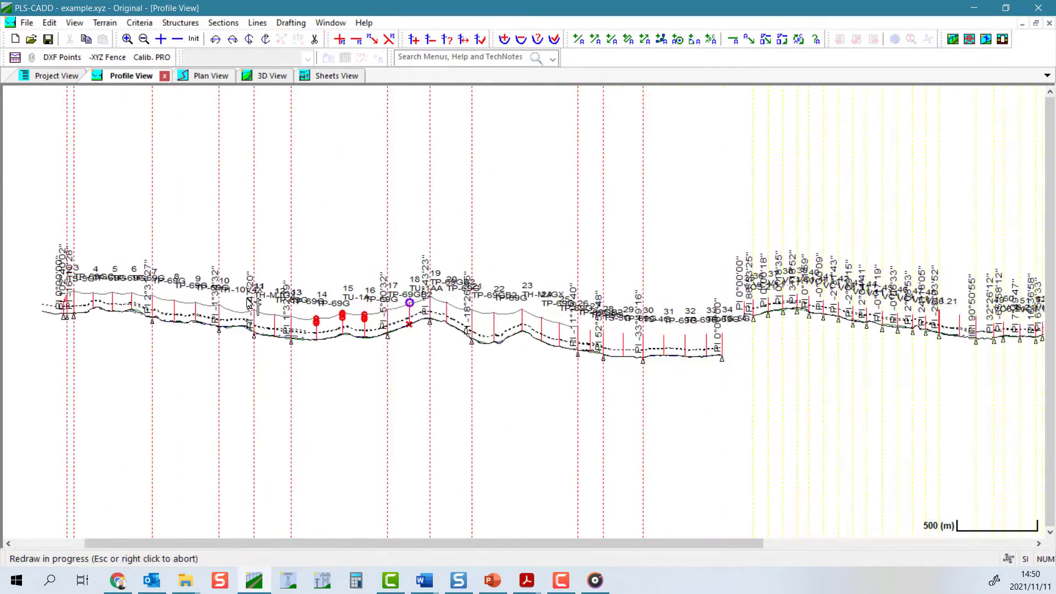
scroll(231, 379, up, 2)
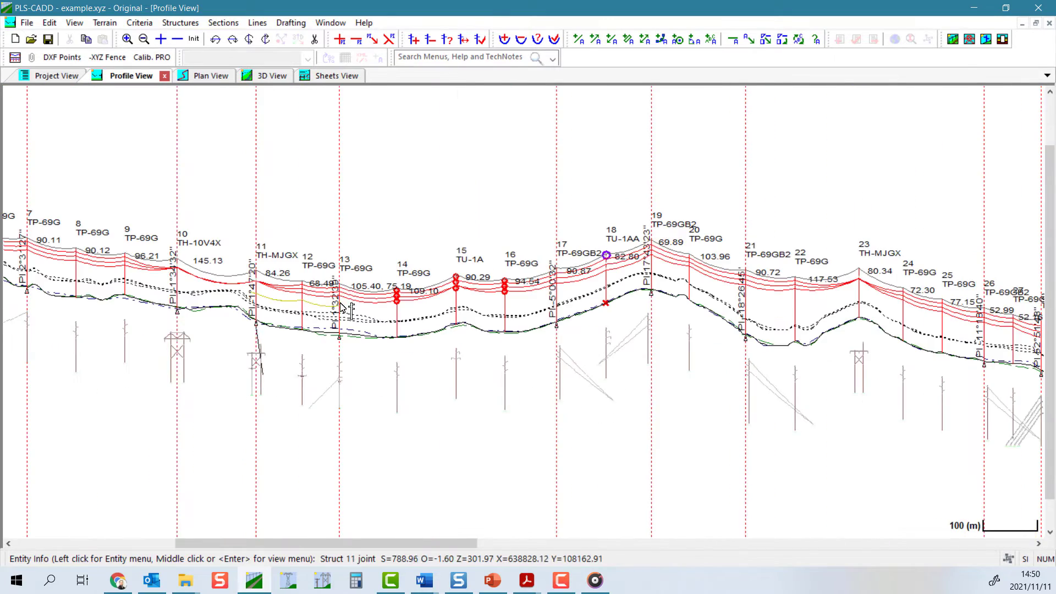
click(446, 39)
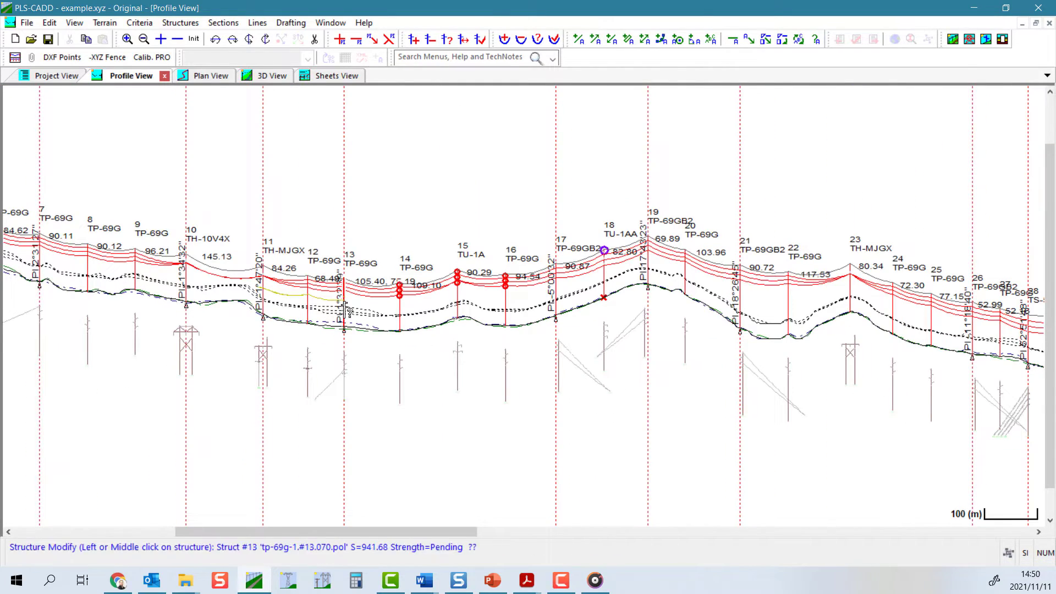
click(346, 319)
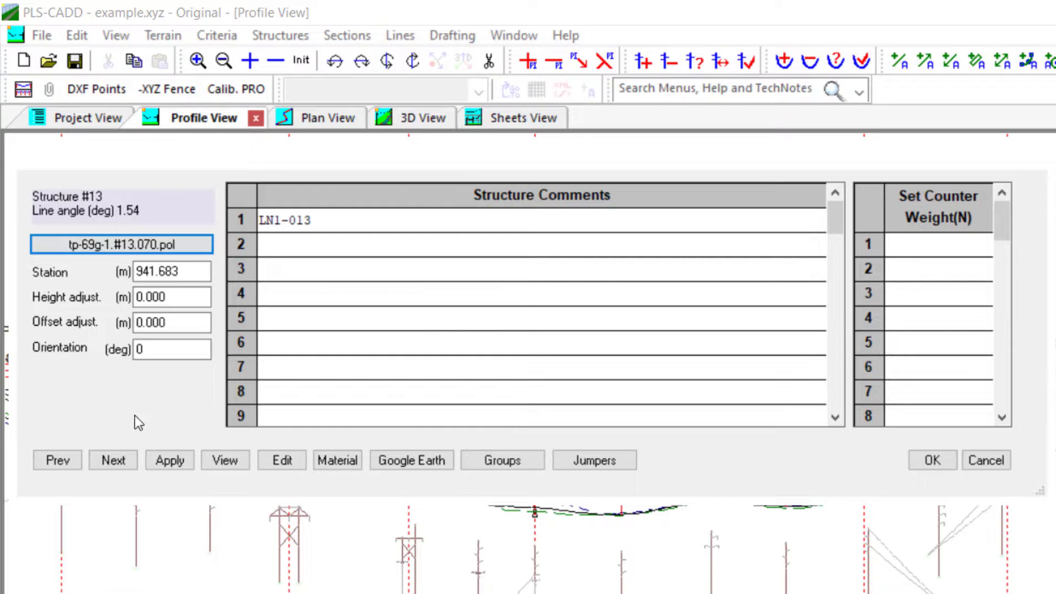
click(113, 461)
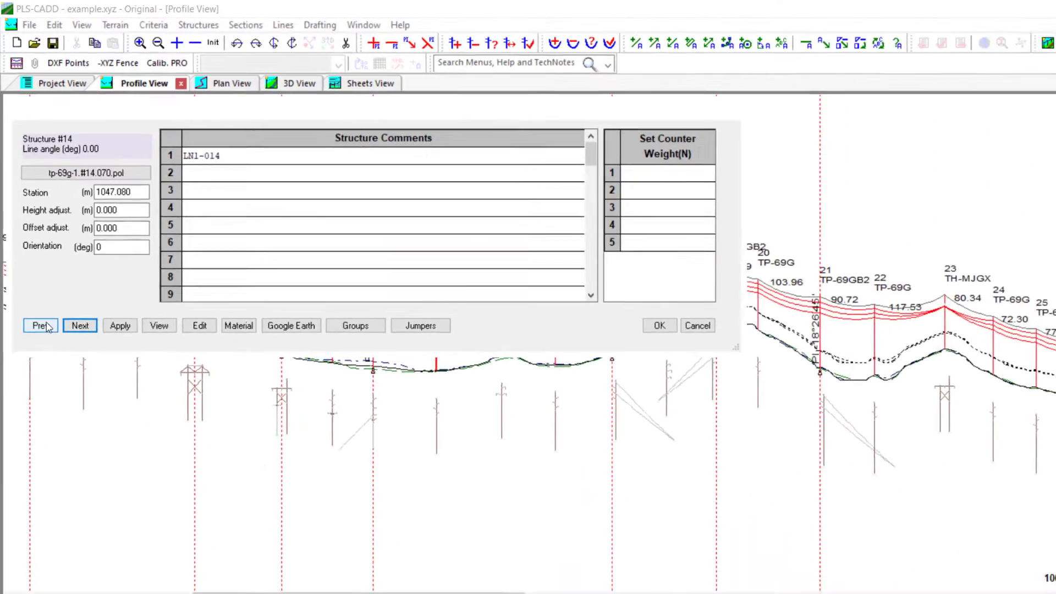
click(47, 328)
click(47, 327)
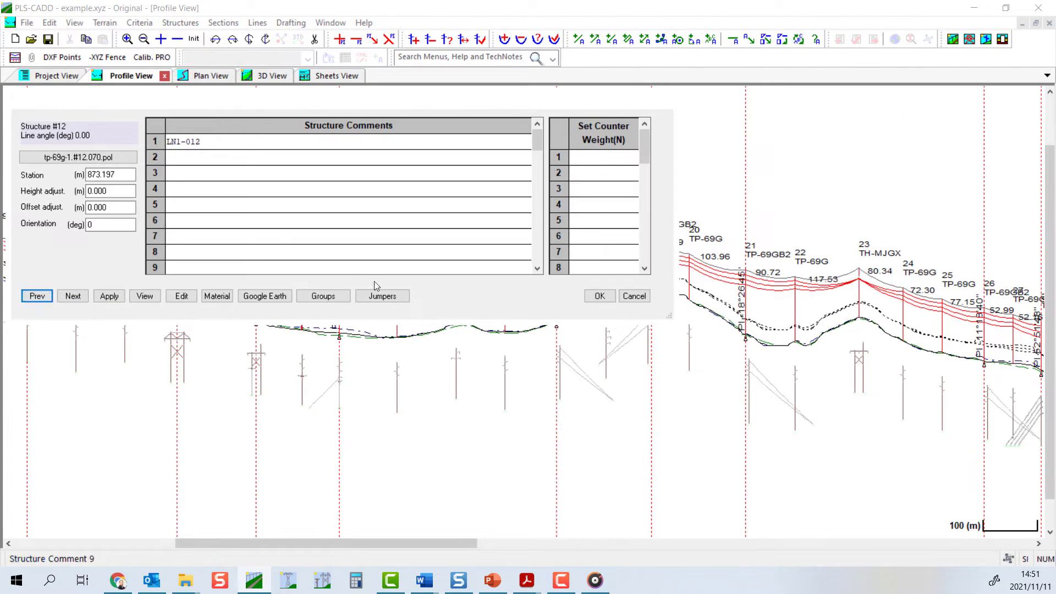
click(600, 296)
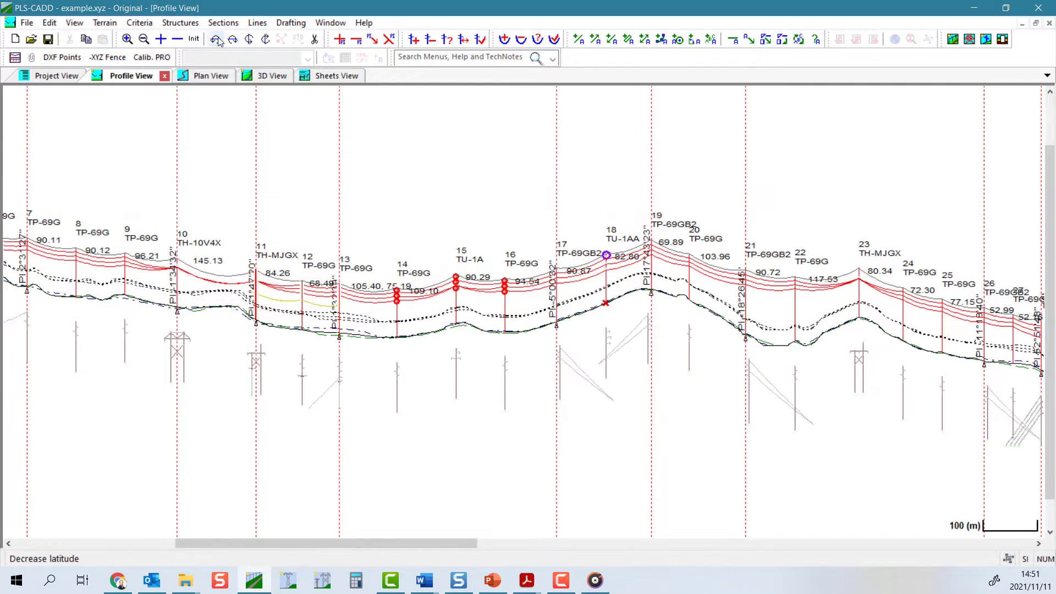
Review the site-specific structure file names of structures 12 to 28 in the Staking Table, and close it
click(182, 22)
click(208, 130)
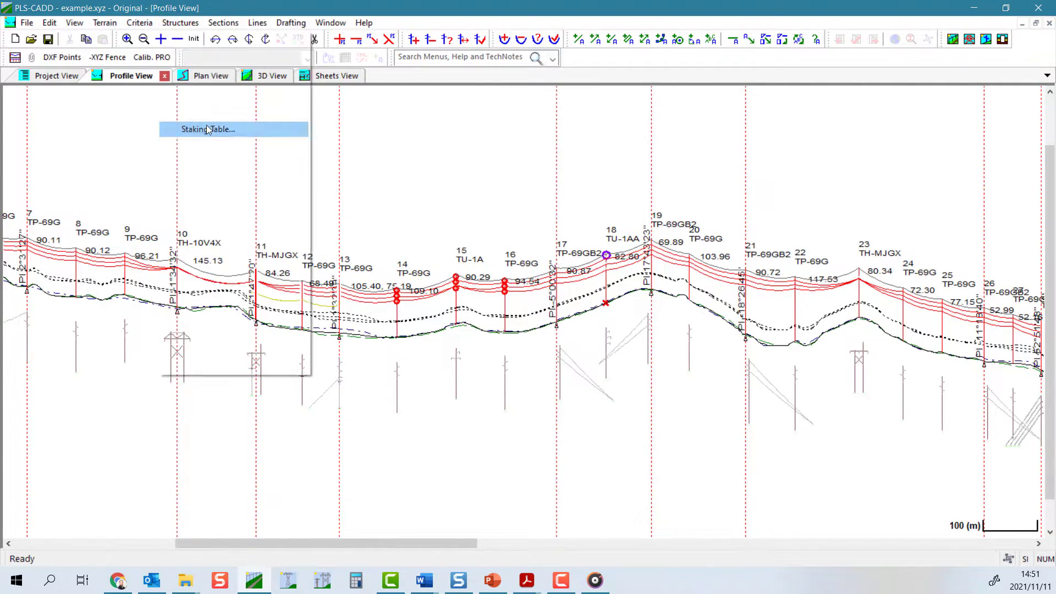
scroll(218, 168, down, 3)
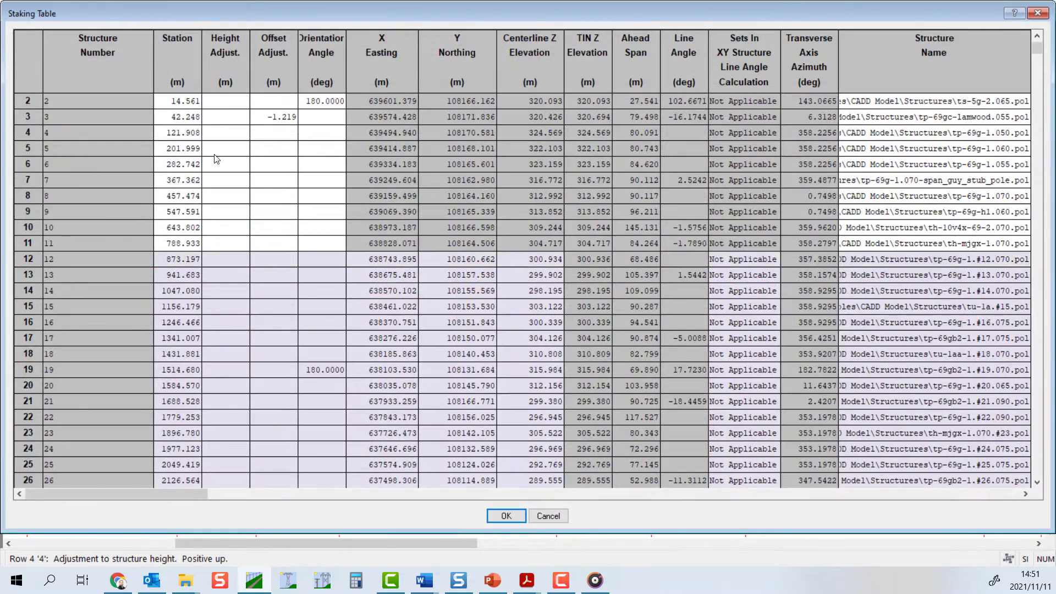
scroll(217, 165, down, 5)
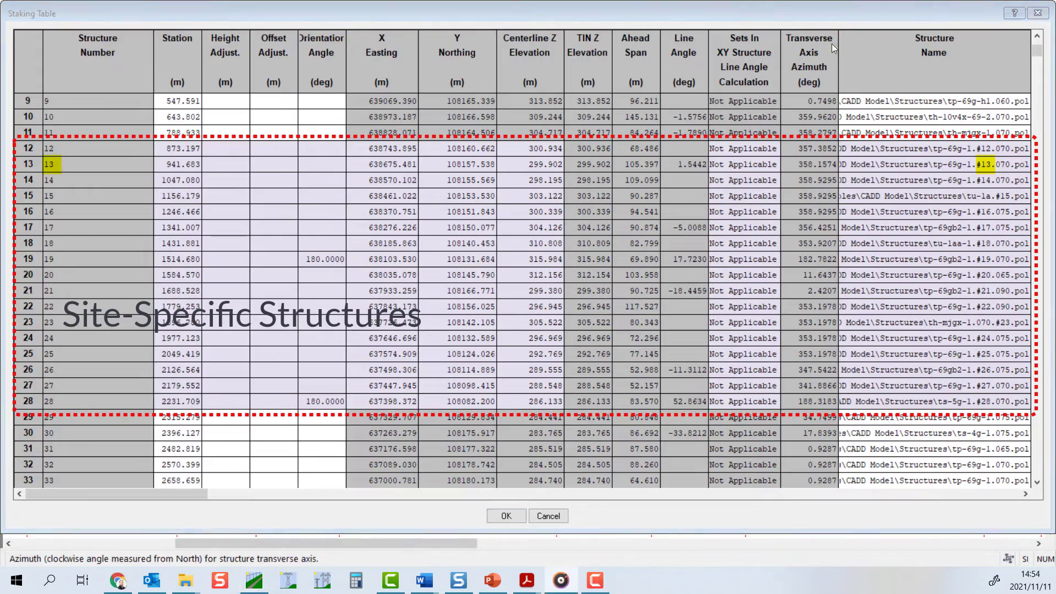
click(813, 12)
click(506, 517)
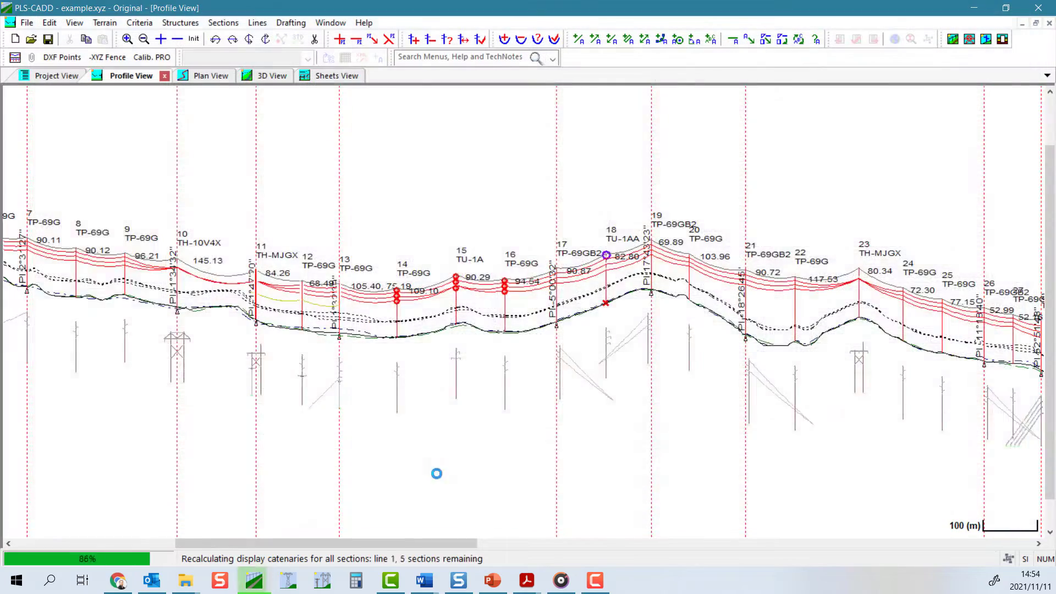
click(180, 22)
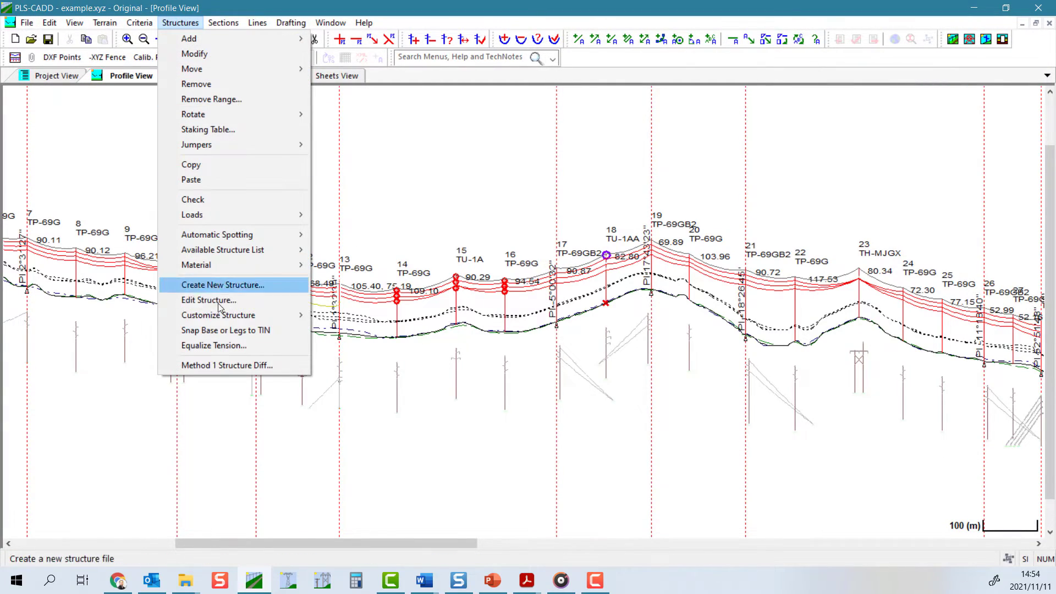
mouse_move(220, 315)
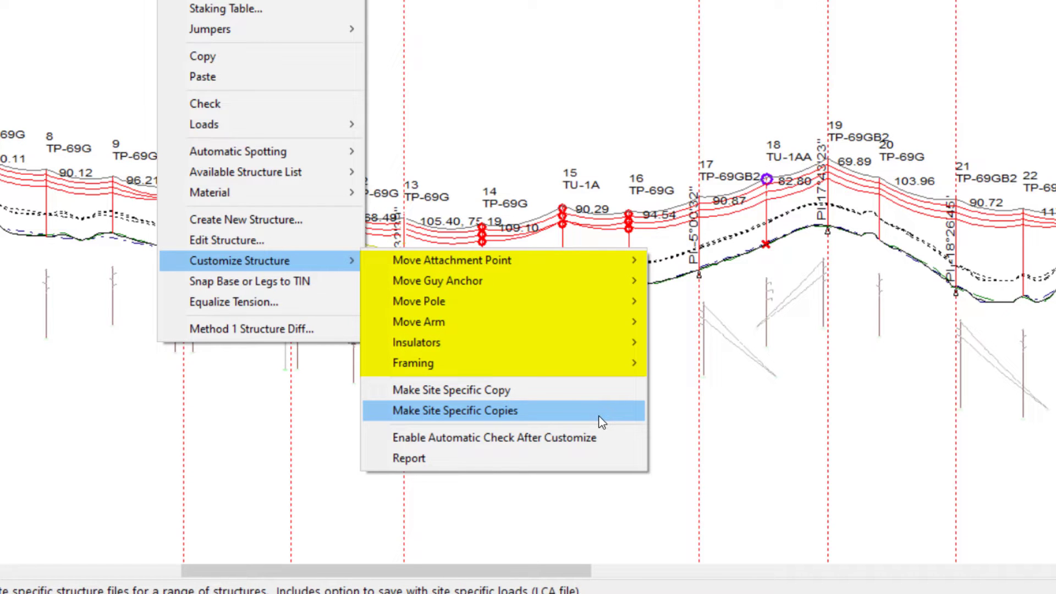
mouse_move(618, 286)
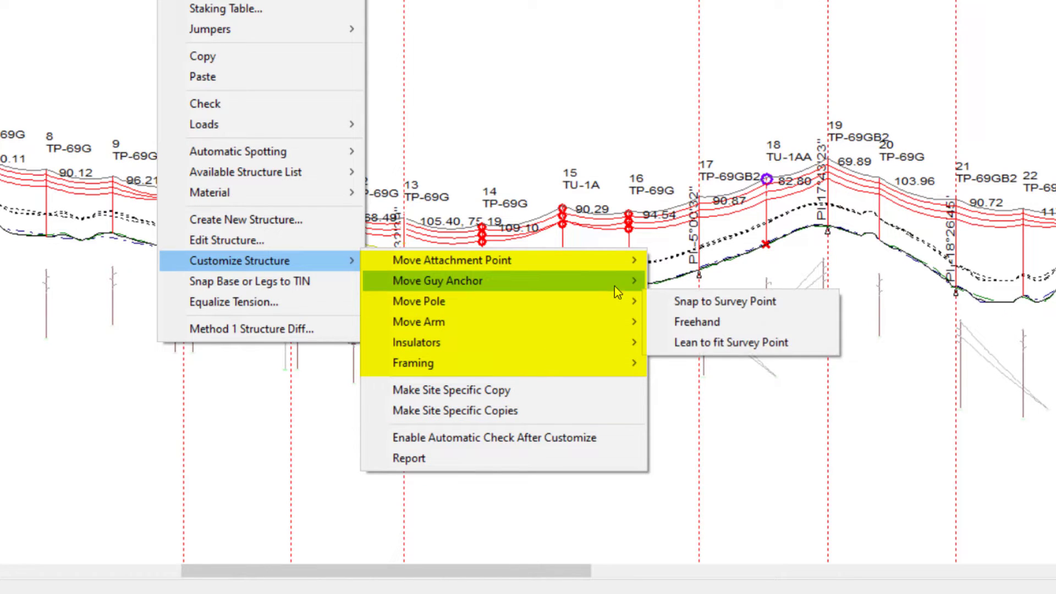
mouse_move(617, 267)
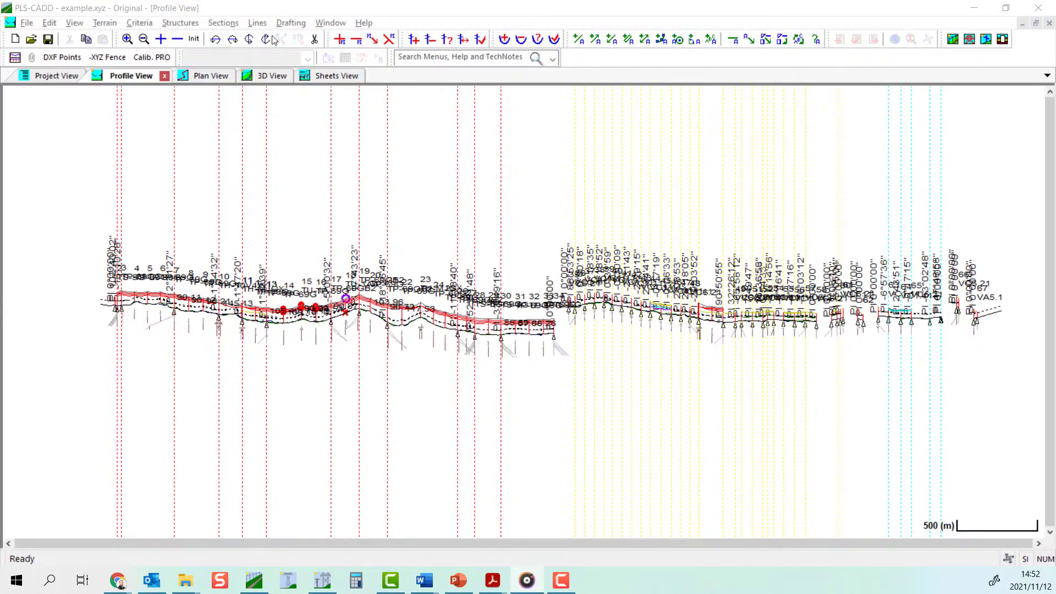
Show the model in the 3D view and locate structure 14, framing its insulators and surveyed attachment points
click(293, 5)
scroll(311, 300, up, 4)
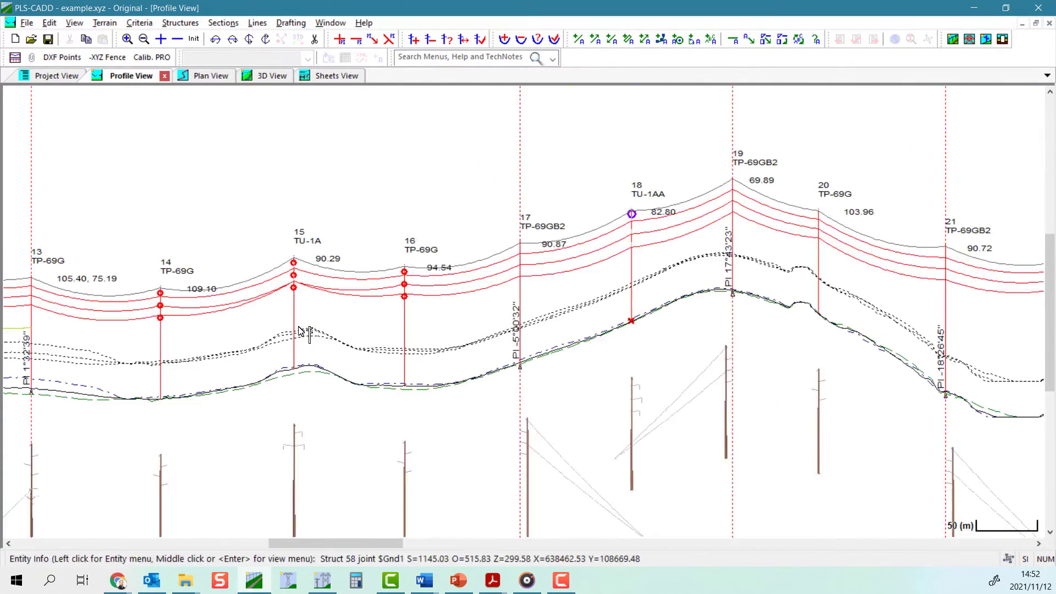
click(270, 75)
key(g)
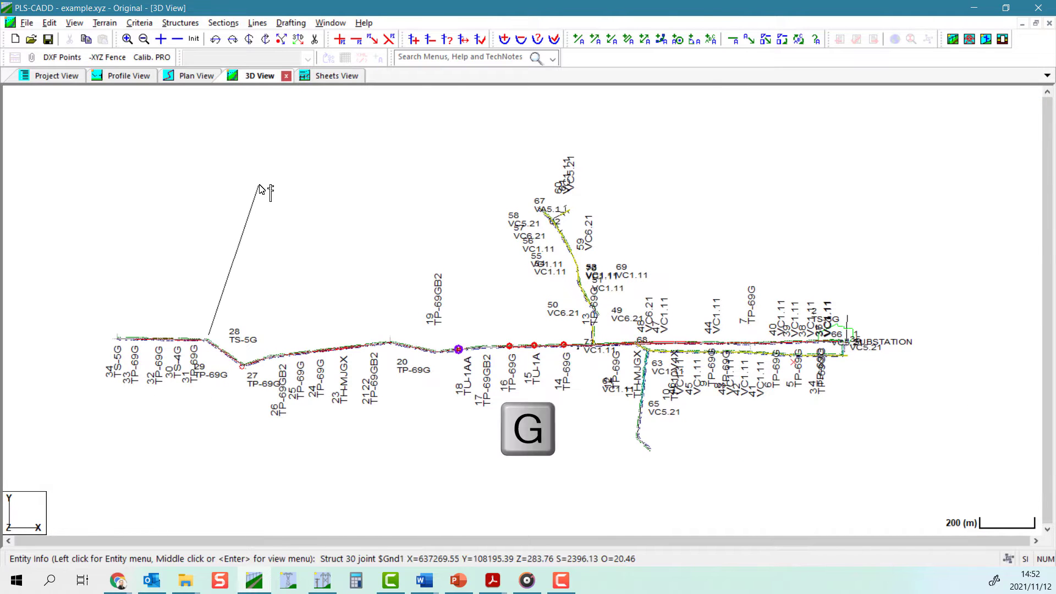
text(14)
key(Return)
key(Return)
scroll(548, 280, up, 2)
scroll(545, 278, up, 4)
scroll(473, 345, down, 1)
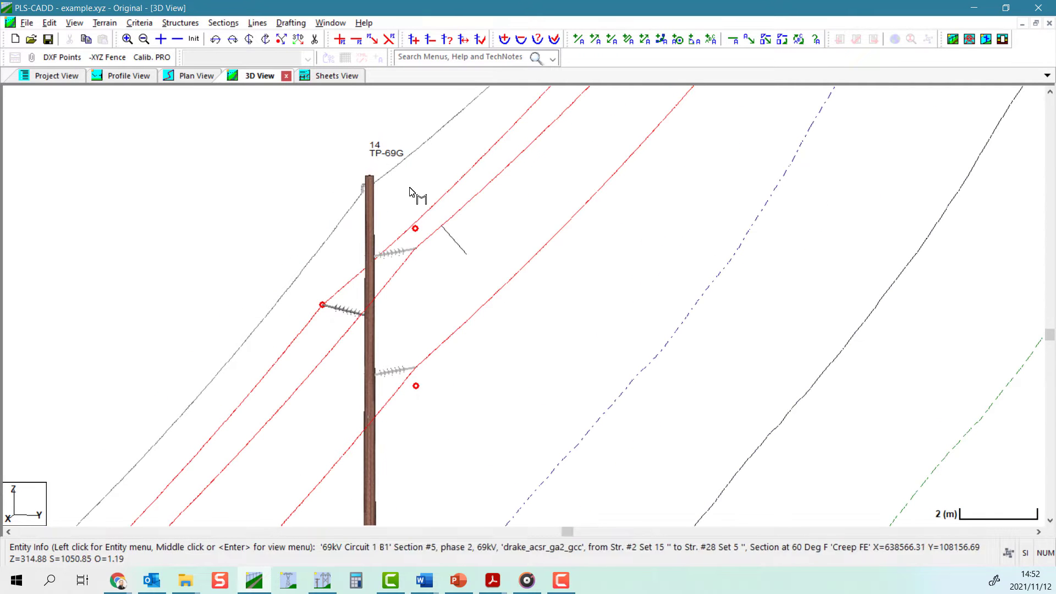
Snap structure 14's lowest wire attachment point (Set 5, Phase 3) to the survey point just below it
click(180, 23)
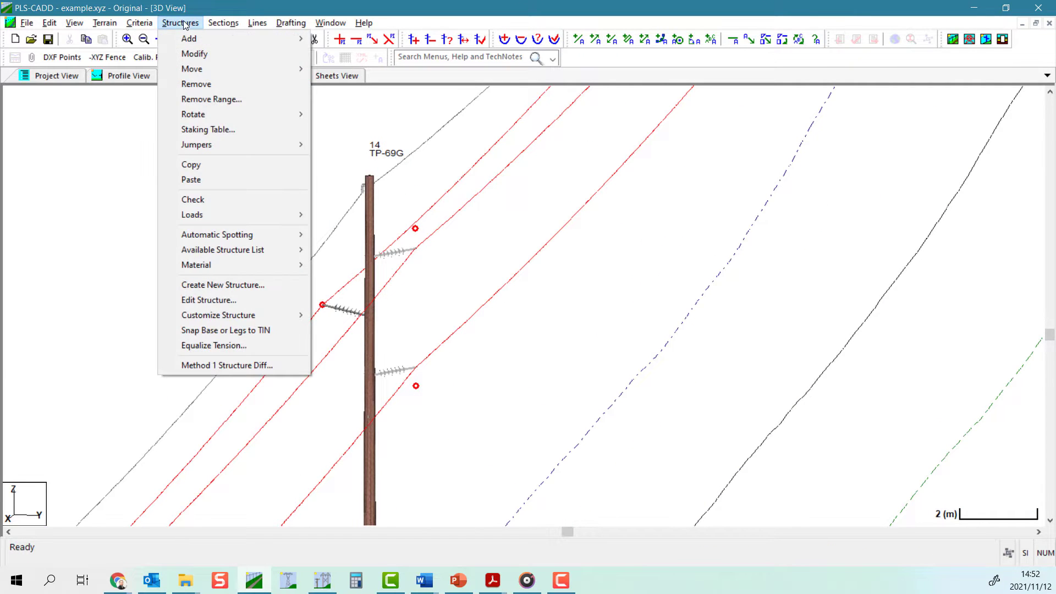
mouse_move(231, 315)
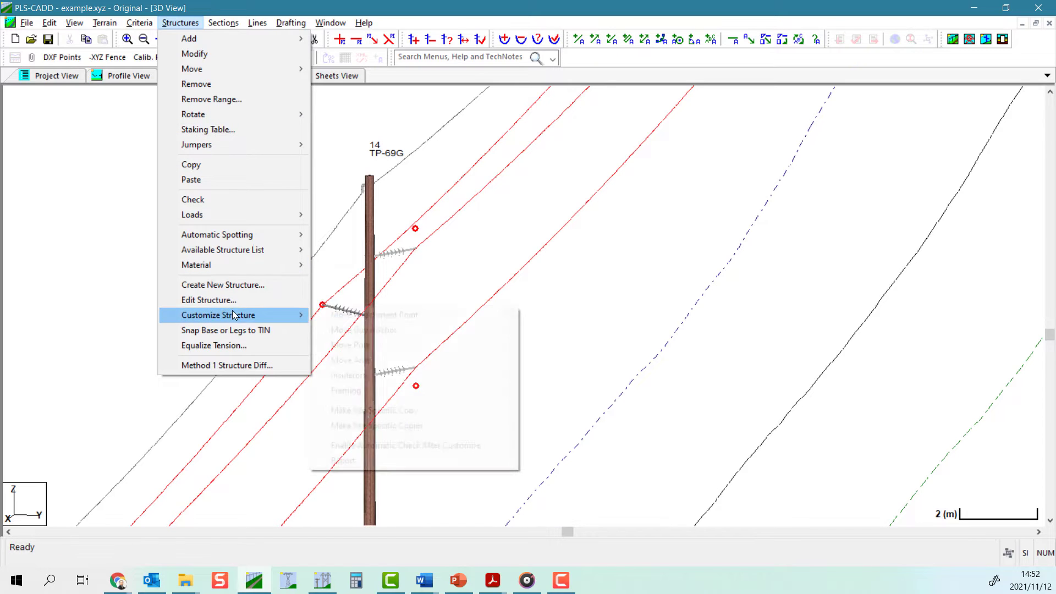
mouse_move(413, 323)
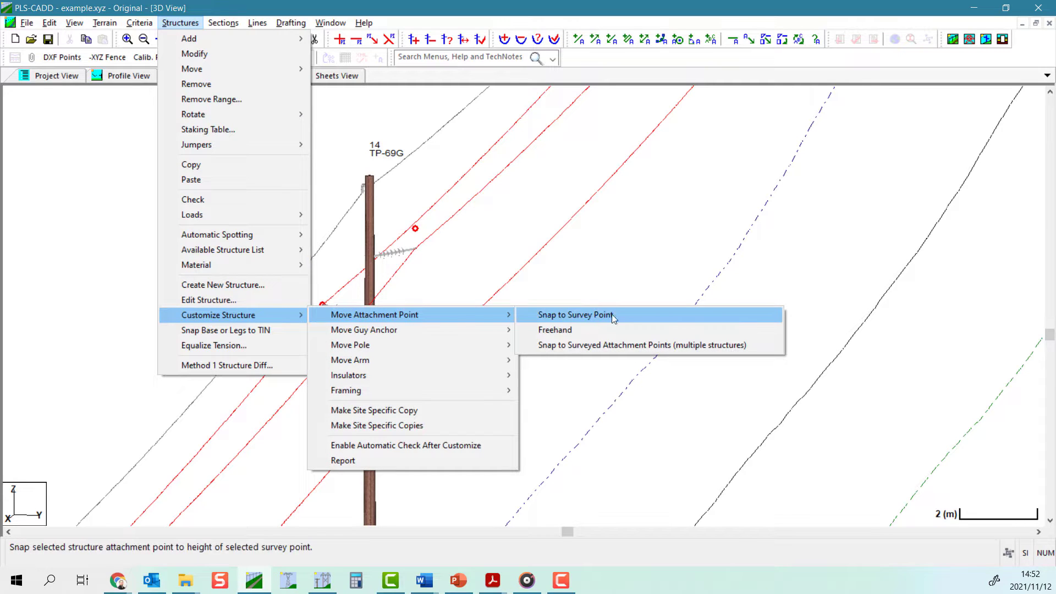
click(631, 314)
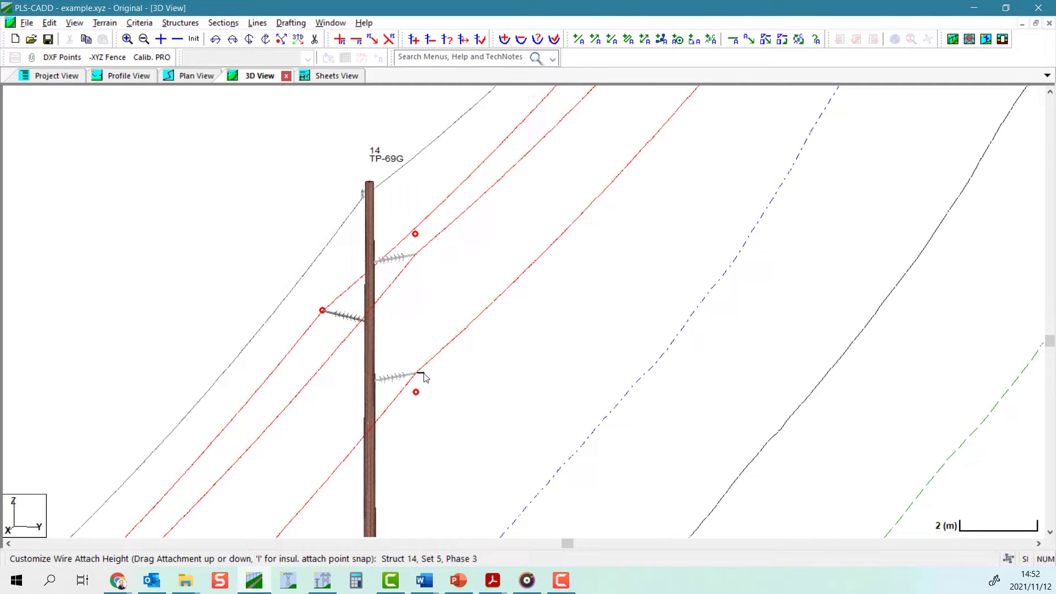
drag(424, 378, 423, 401)
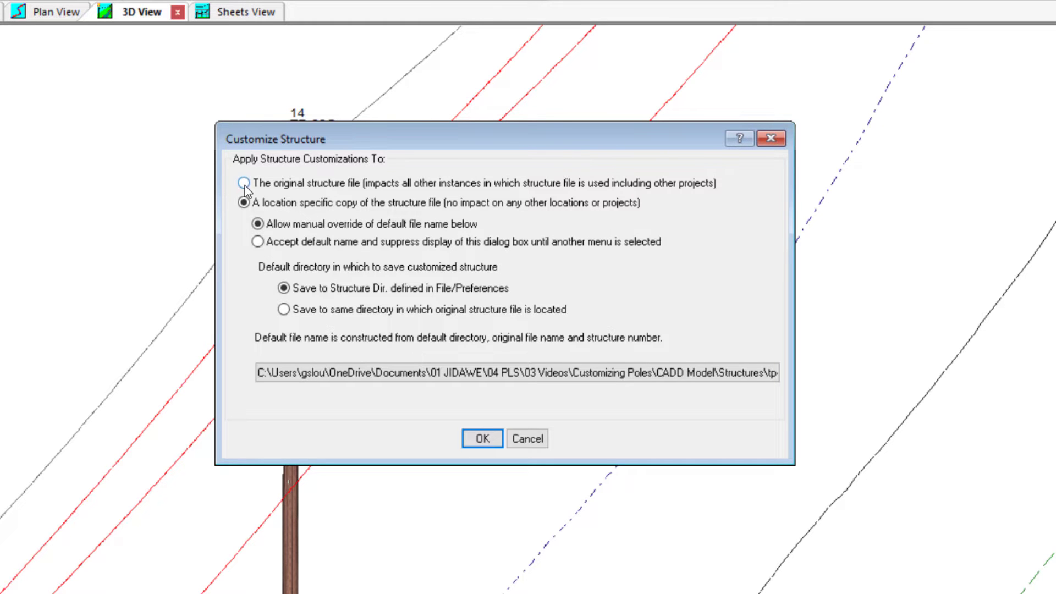
Apply the customization to a location specific copy, accepting the default name and saving to the Structure Dir. defined in preferences
click(280, 187)
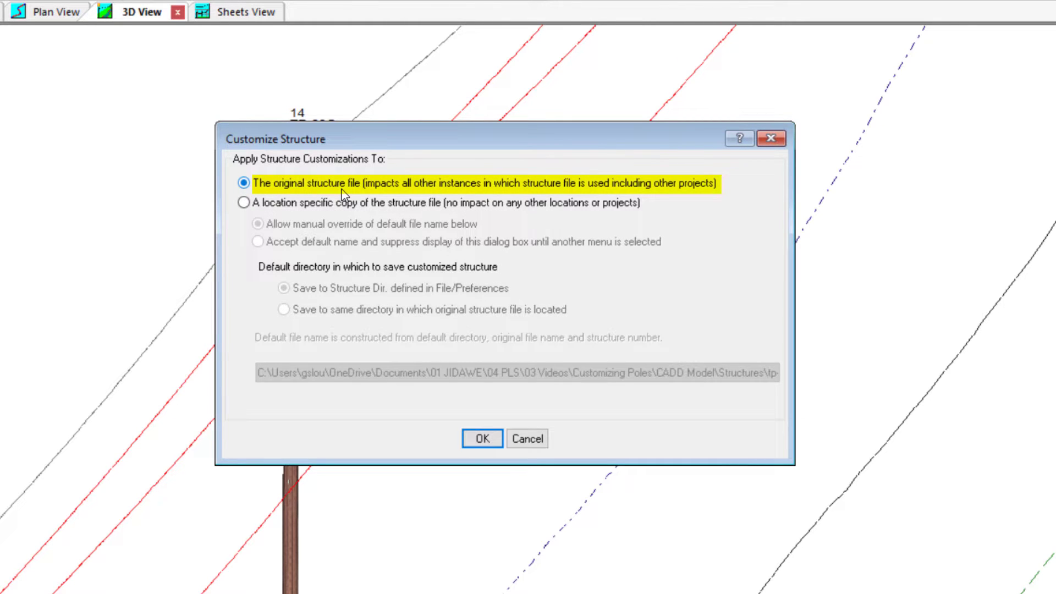
click(244, 203)
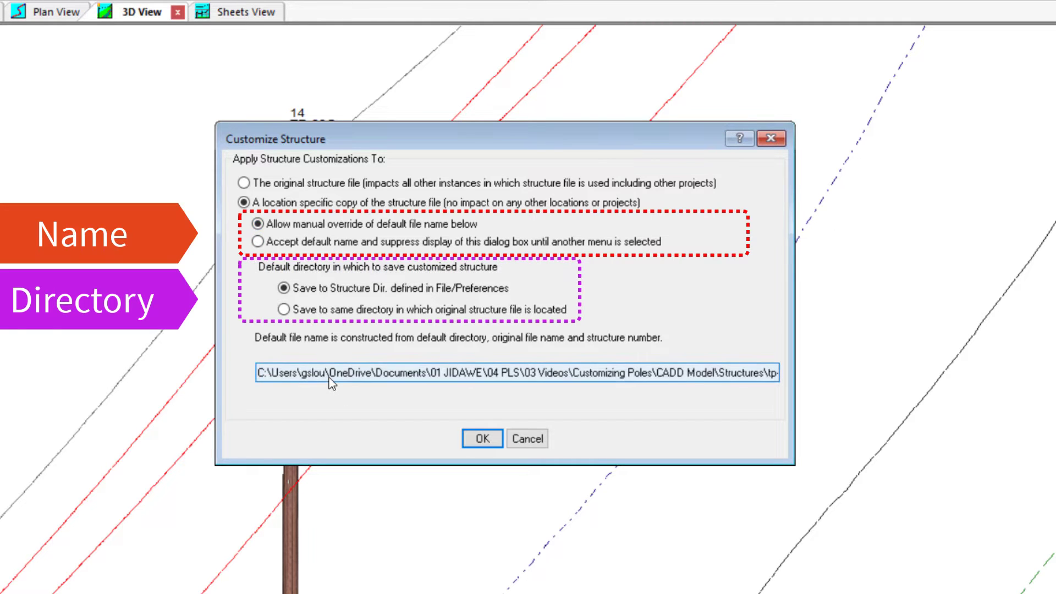
click(257, 242)
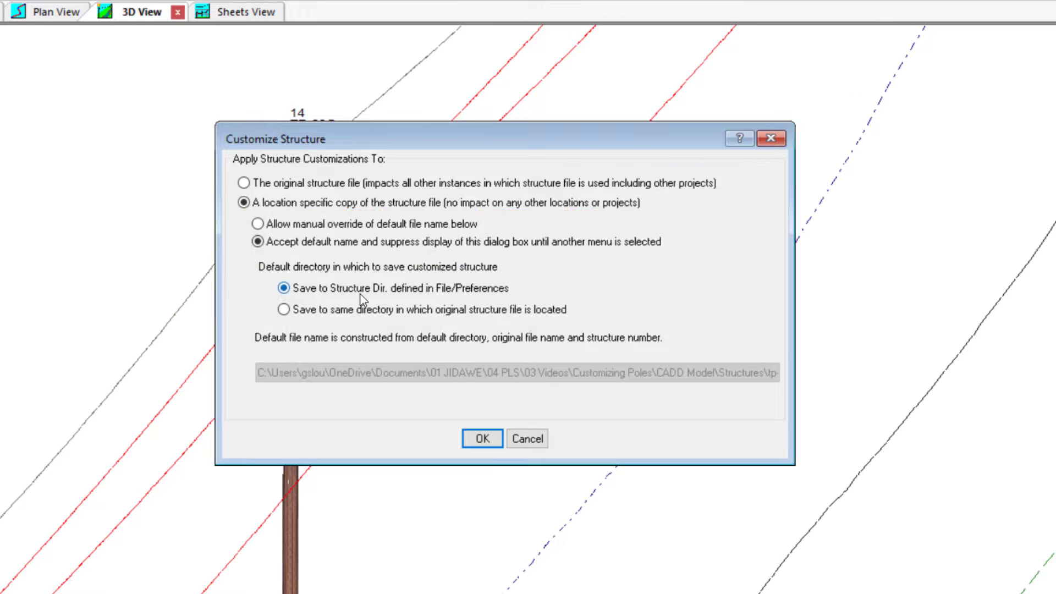
click(476, 440)
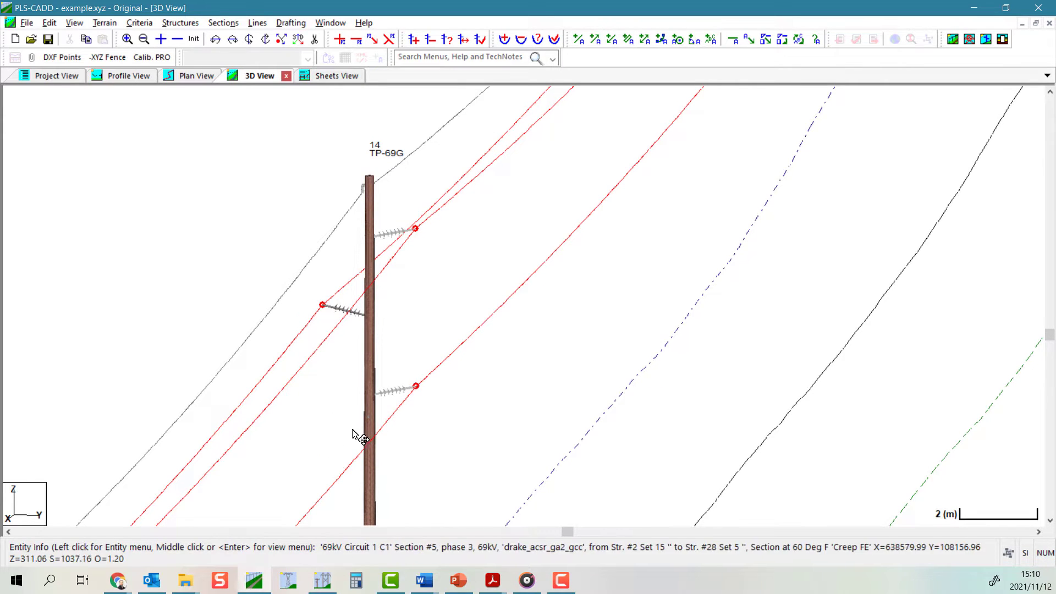
Move the Set 5, Phase 3 wire attachment point of structure 15 freehand down the pole
middle_click(322, 435)
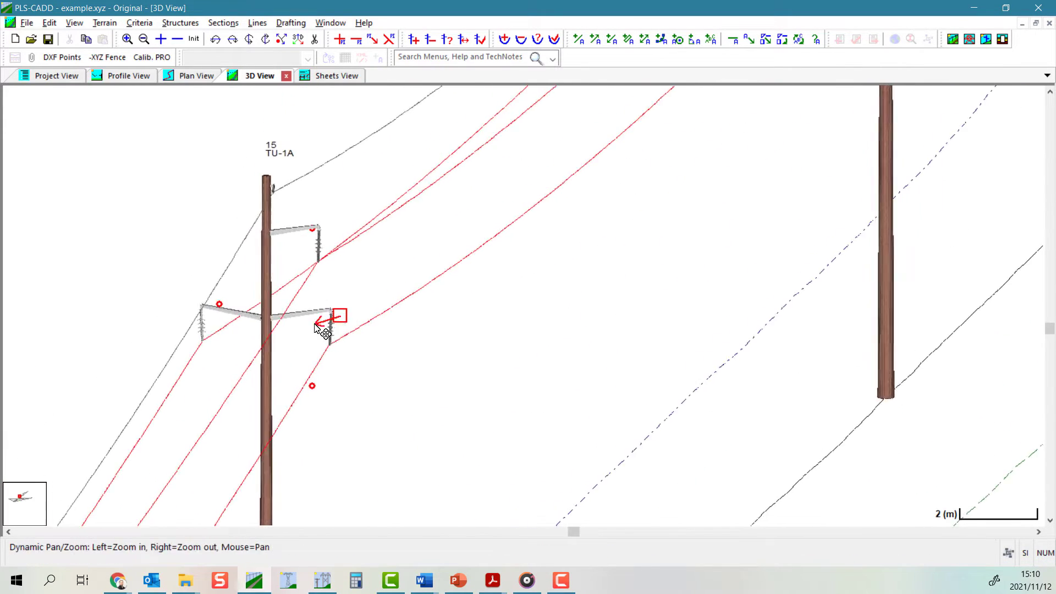
middle_click(322, 327)
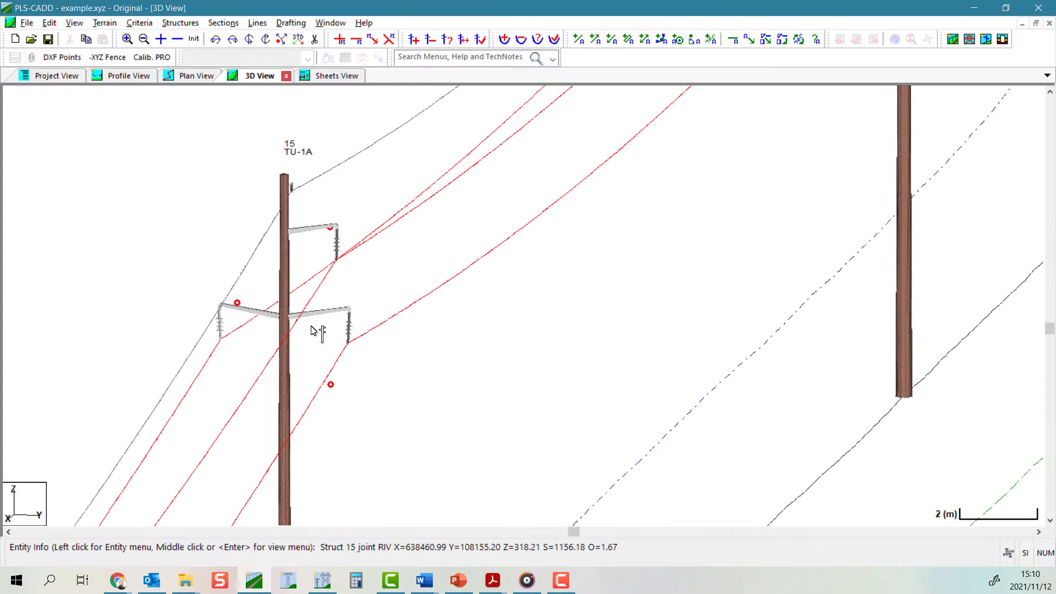
click(176, 25)
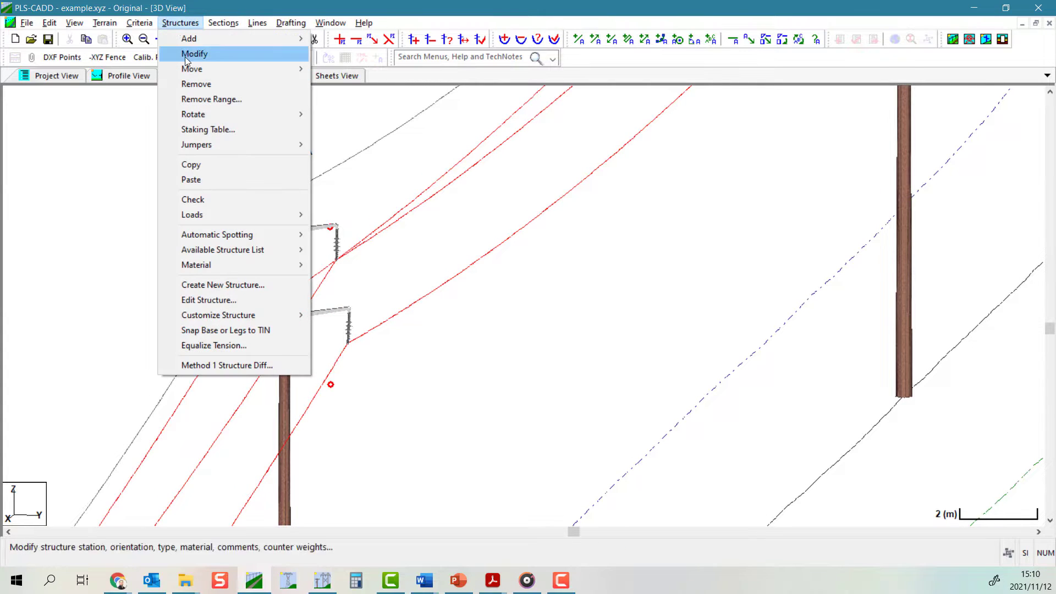
mouse_move(209, 321)
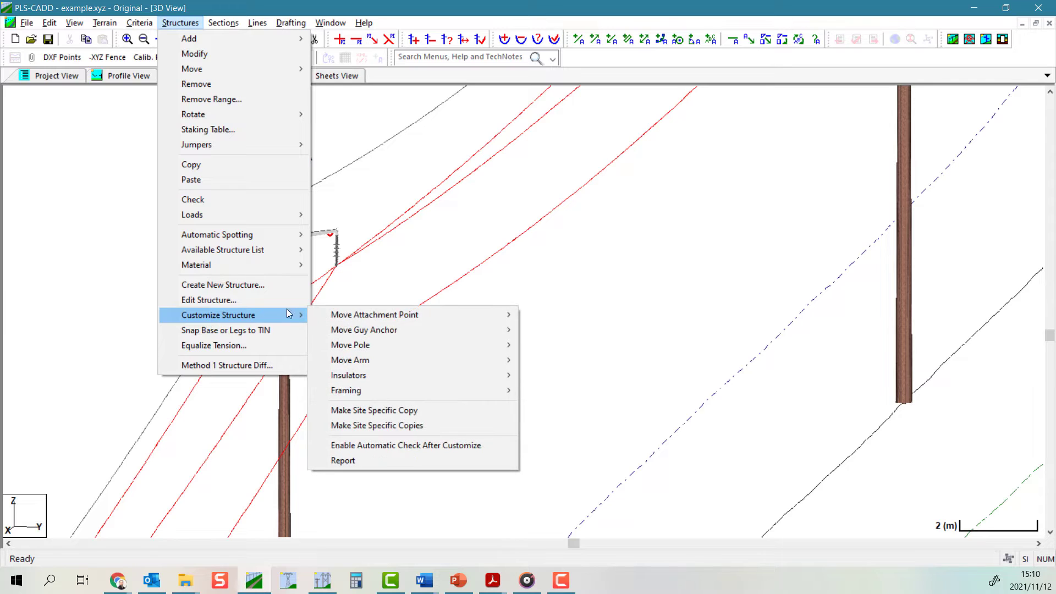
mouse_move(445, 318)
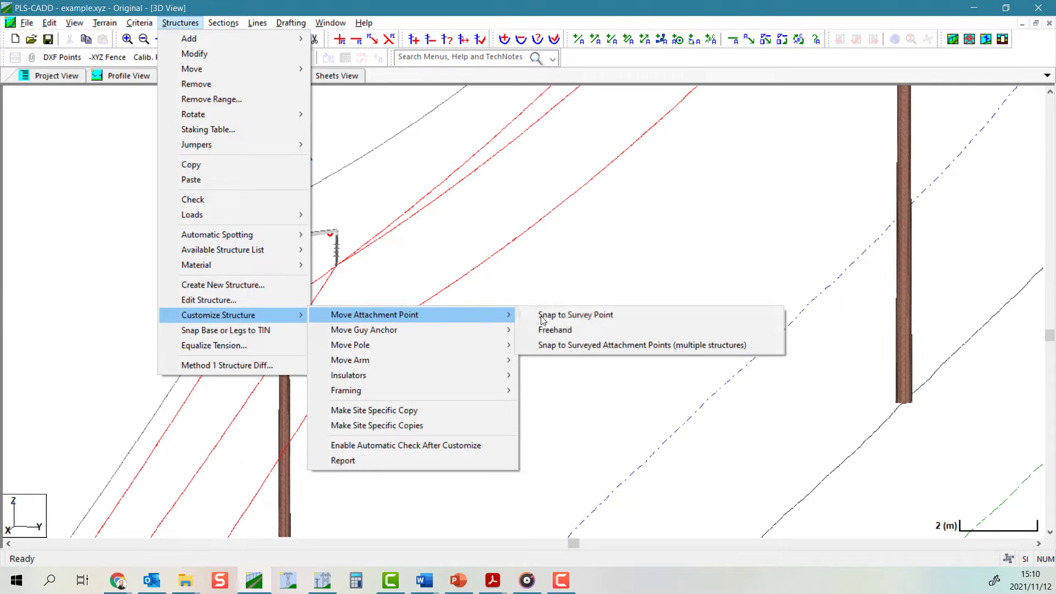
click(582, 332)
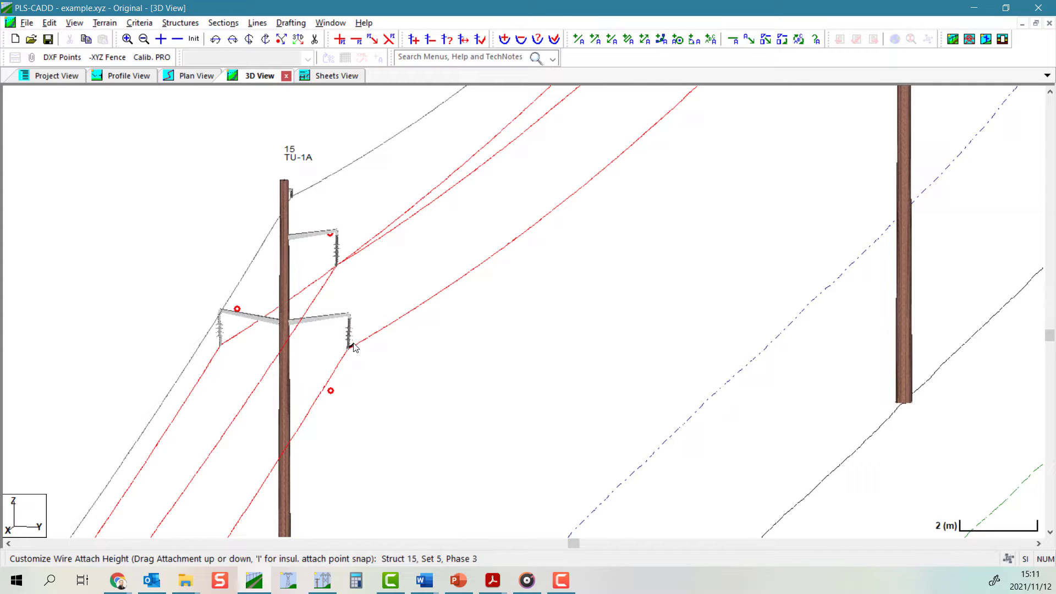
drag(354, 347, 347, 439)
click(508, 391)
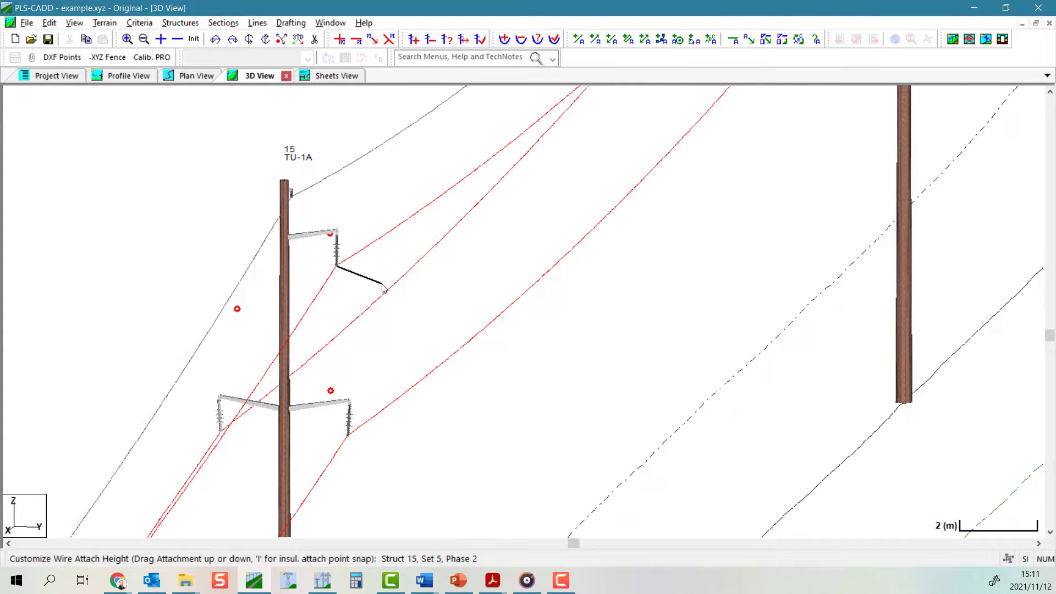
Move structure 15's Set 5, Phase 3 insulator attachment point freehand up the pole and apply it to a location specific copy
key(i)
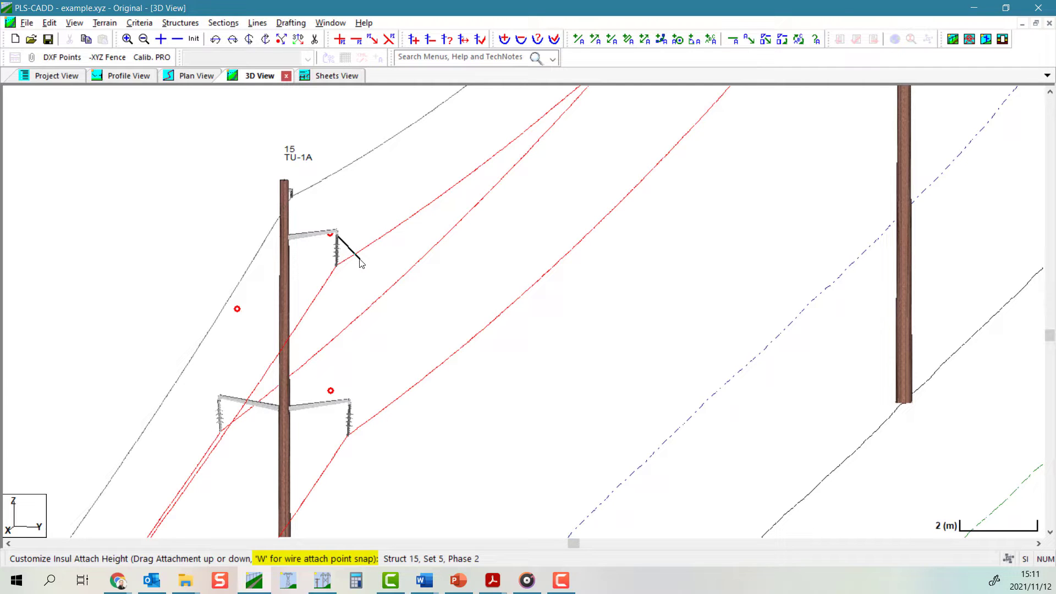
key(w)
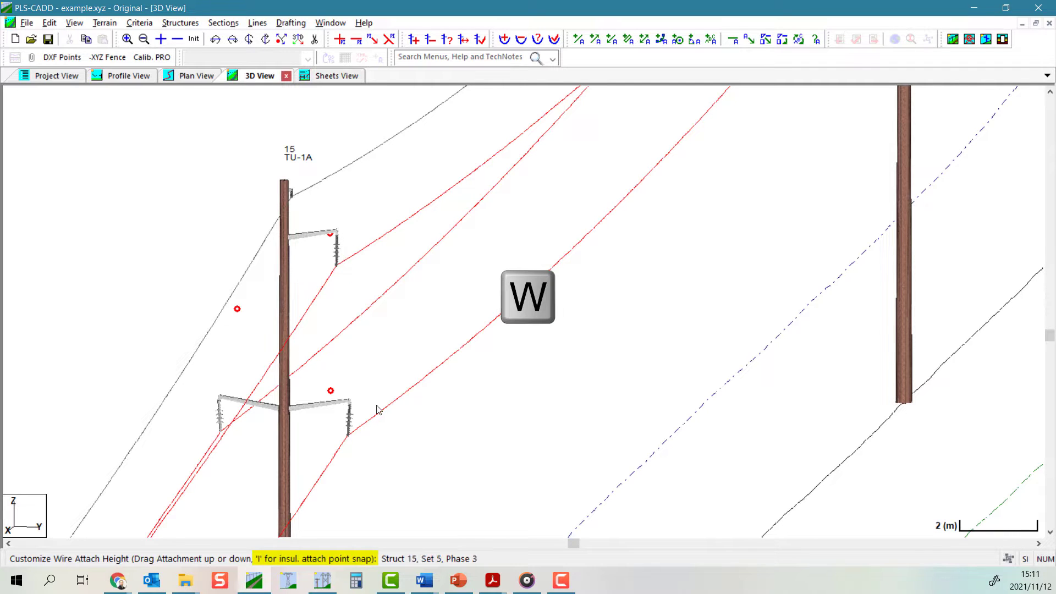
key(i)
key(i)
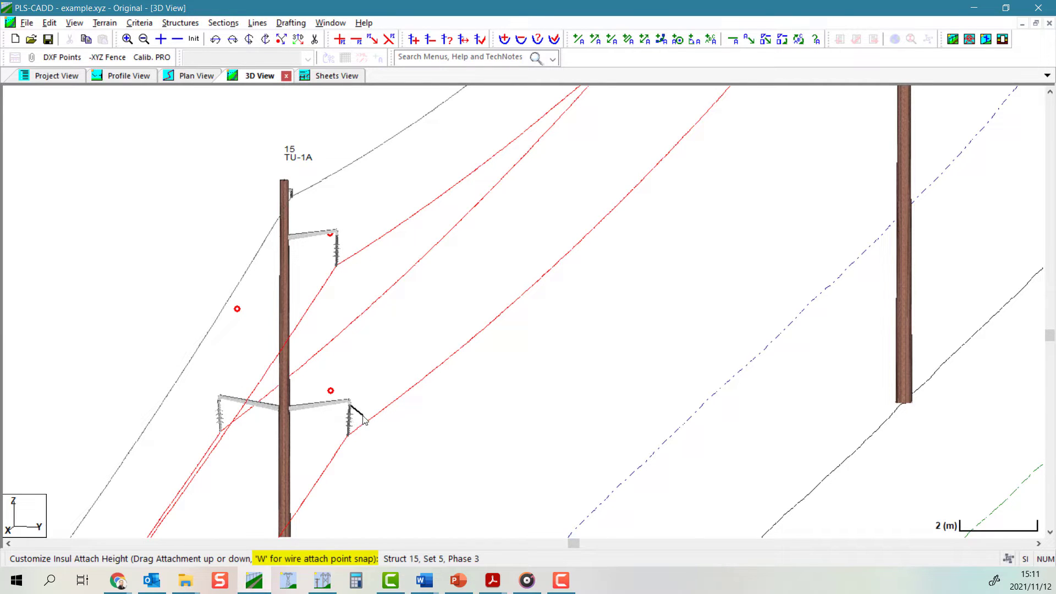
drag(361, 416, 362, 369)
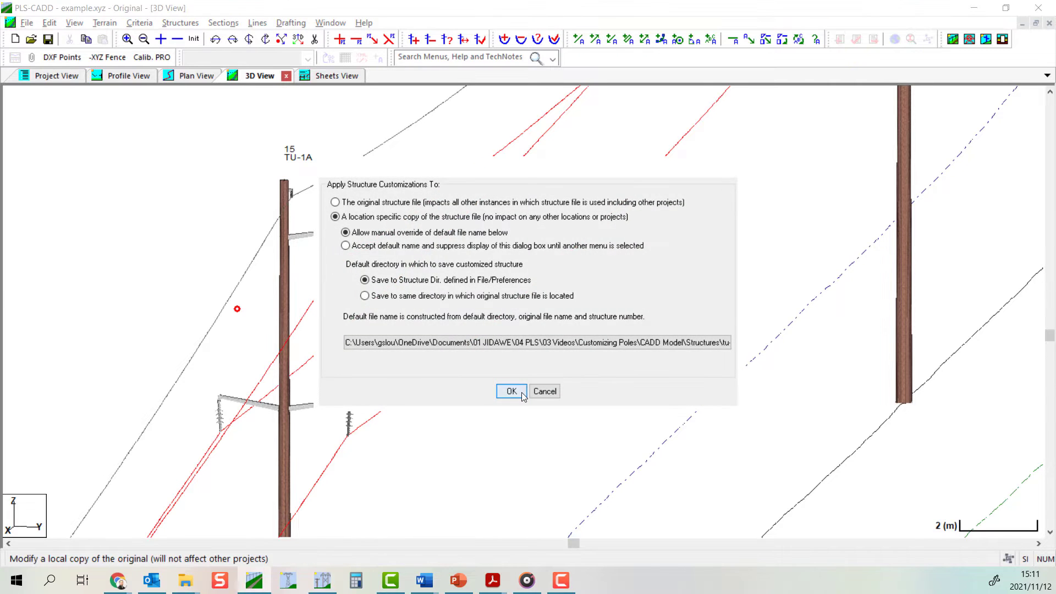
click(508, 390)
key(i)
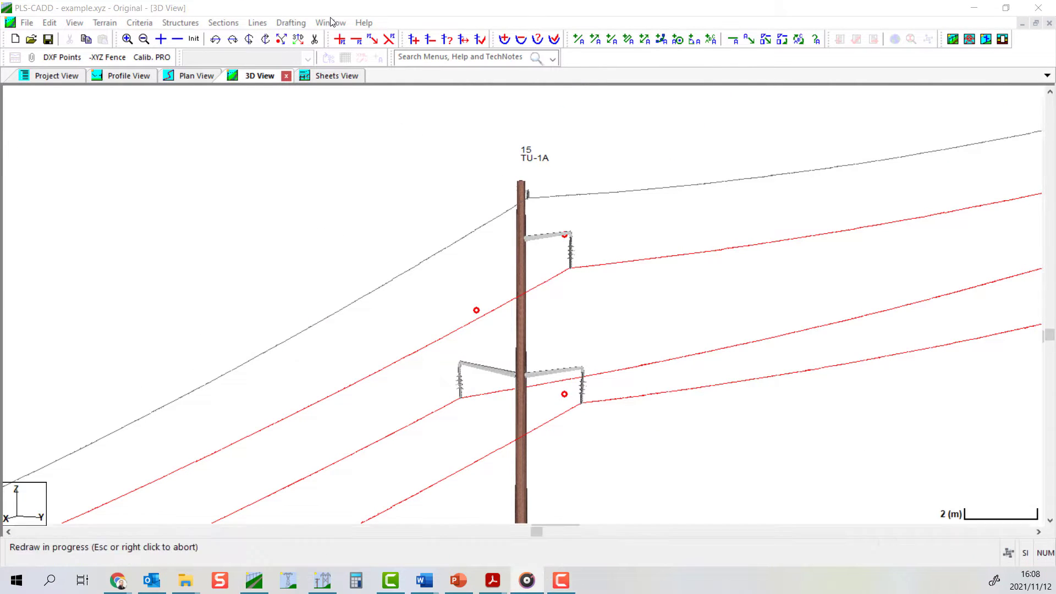
Make the Stick-figure structures line the active one and hide all other project lines
click(258, 23)
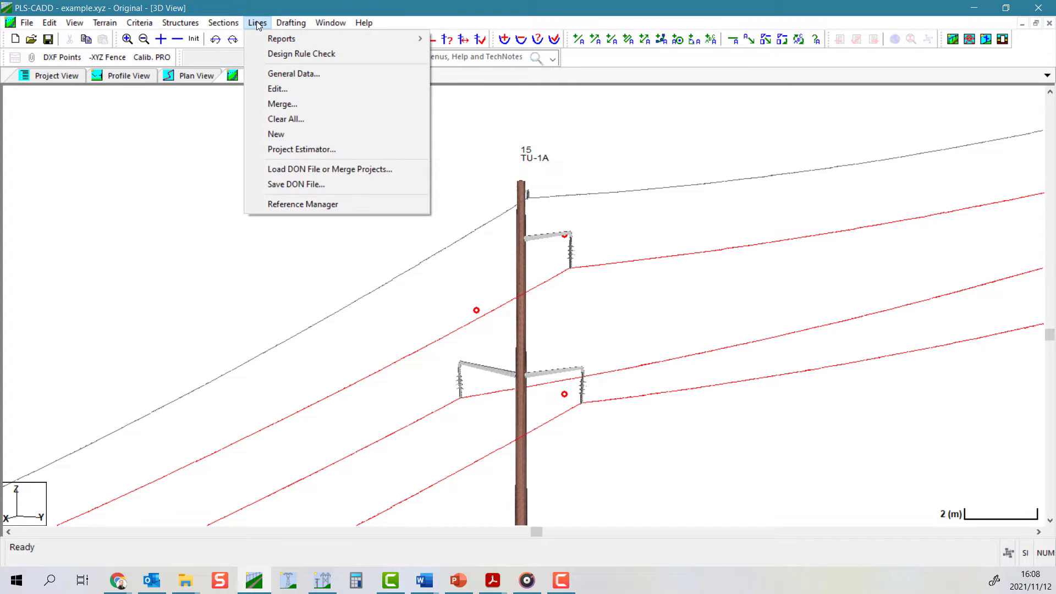
click(277, 89)
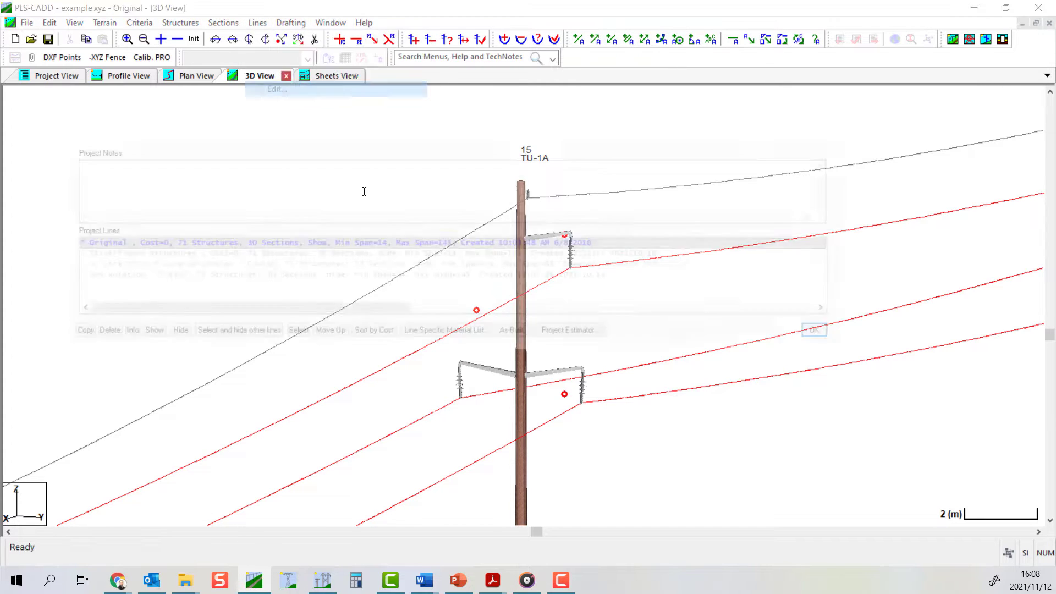
click(341, 255)
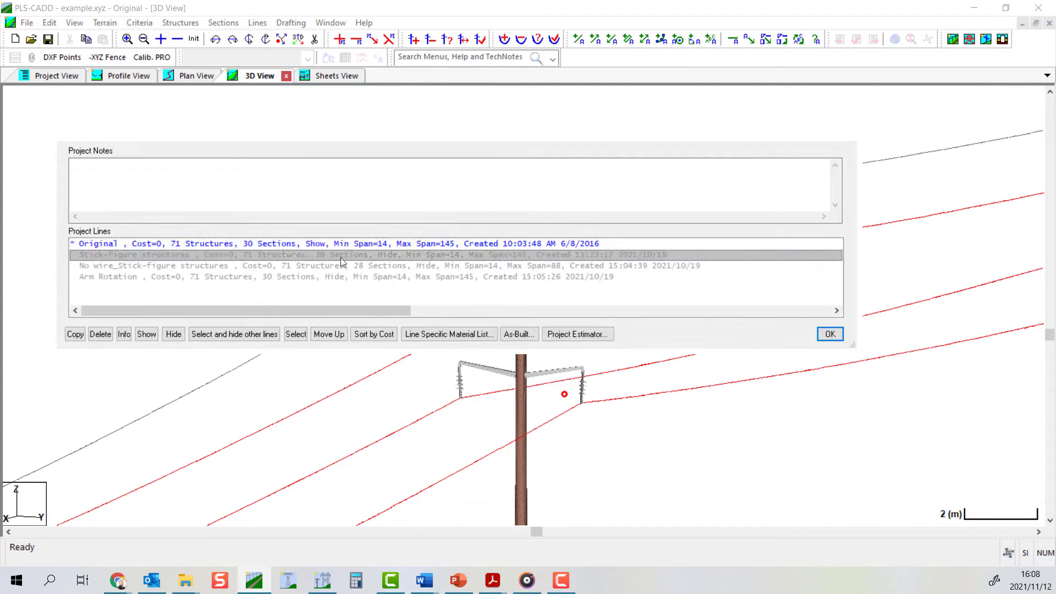
click(242, 335)
click(830, 335)
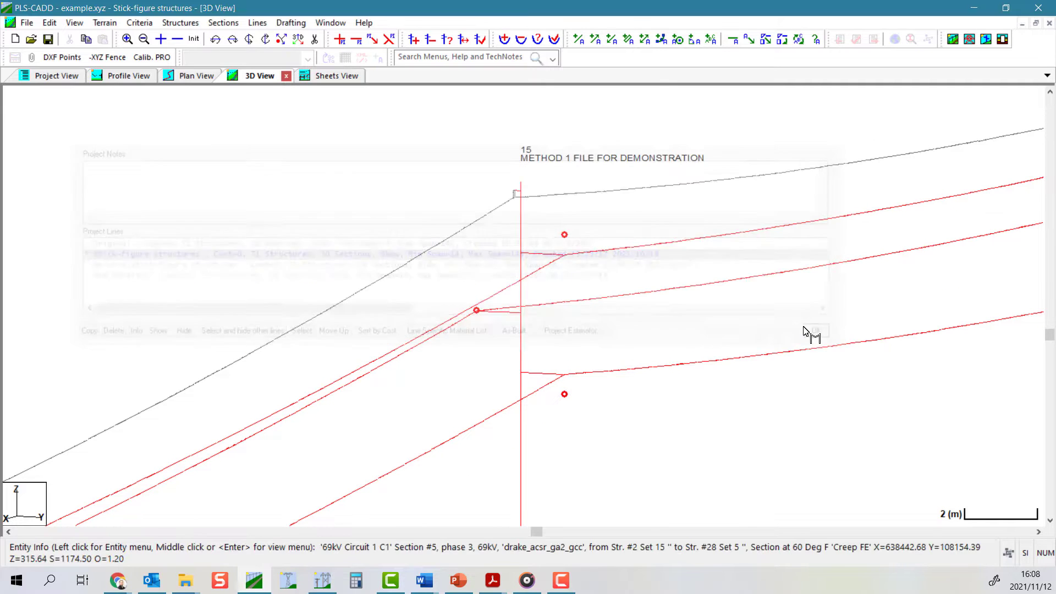
Start snapping attachments to surveyed attachment points for multiple structures, using feature code 500 DISTRIBUTION ATTACHMENT POINT
scroll(539, 275, down, 3)
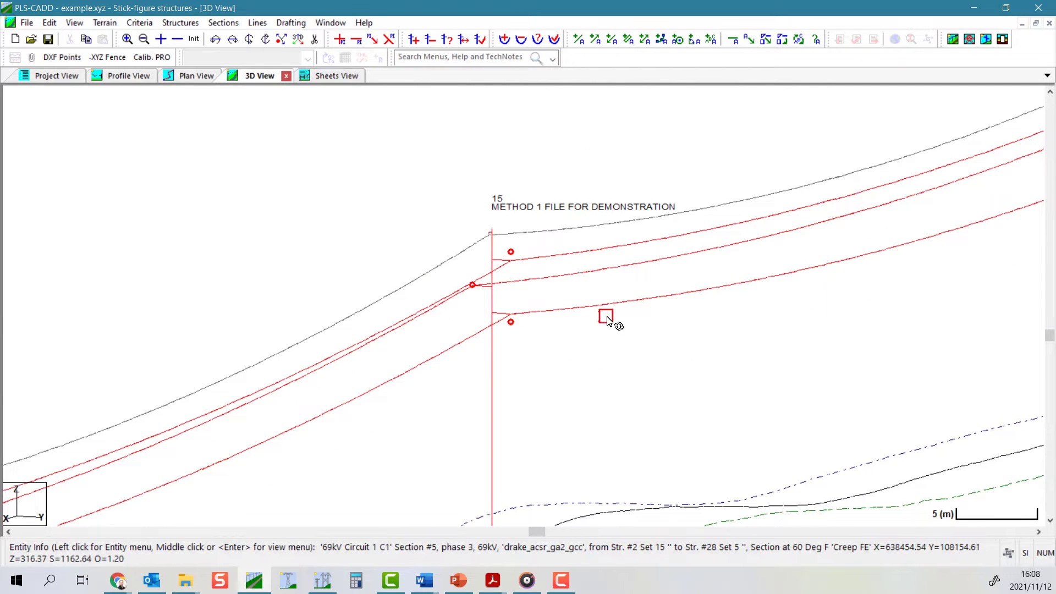
middle_drag(617, 255, 500, 342)
scroll(536, 336, down, 1)
scroll(264, 407, up, 2)
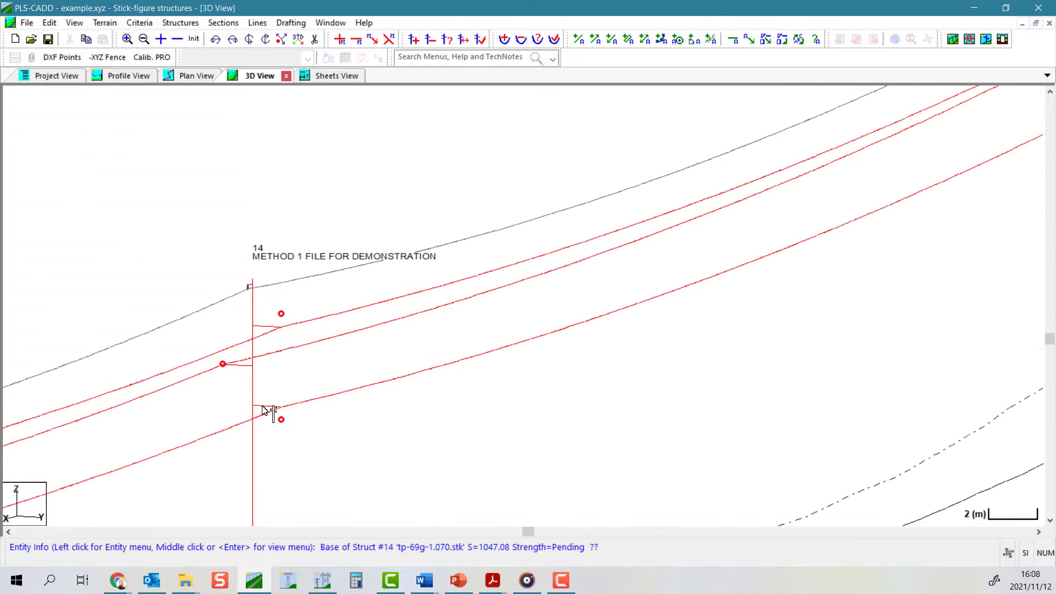
click(171, 26)
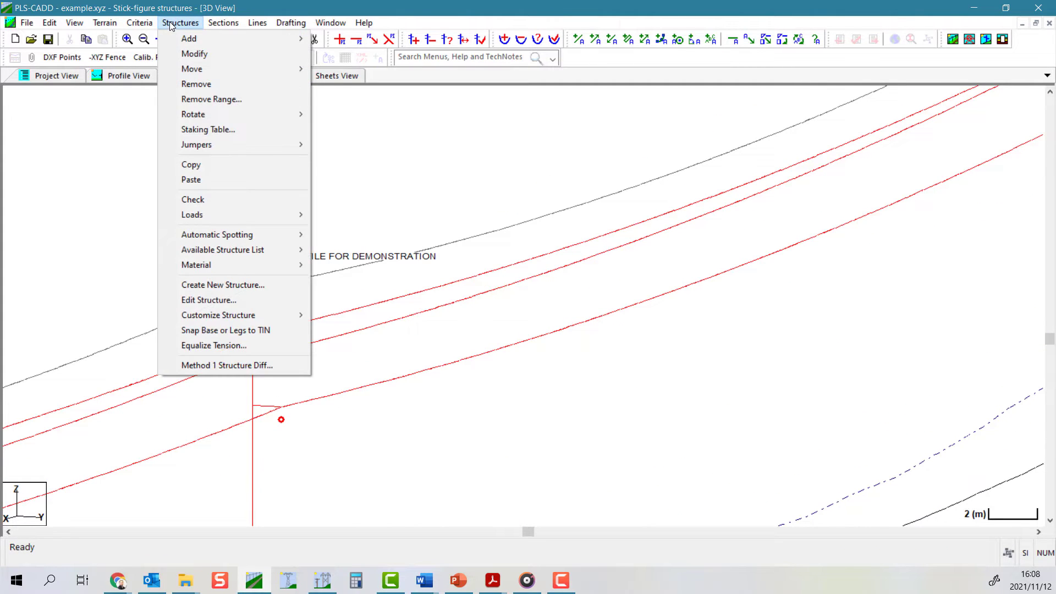
mouse_move(286, 317)
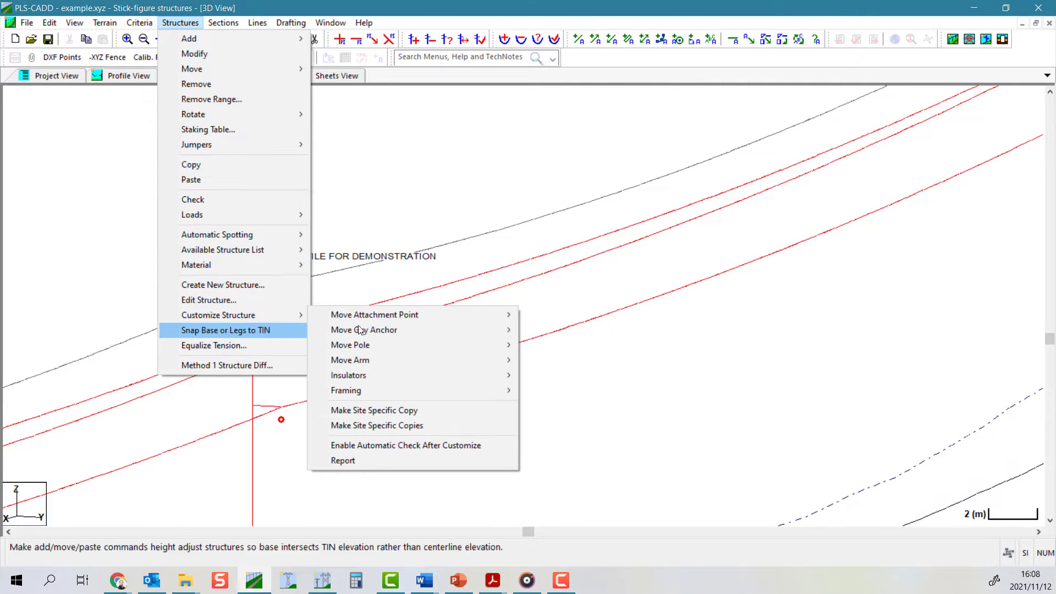
mouse_move(472, 316)
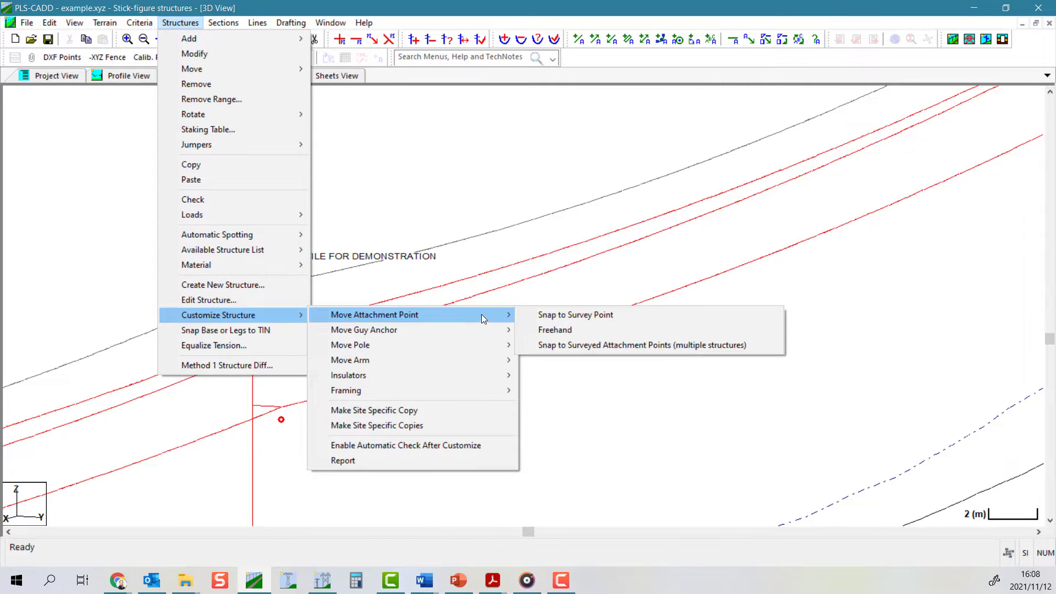
click(762, 352)
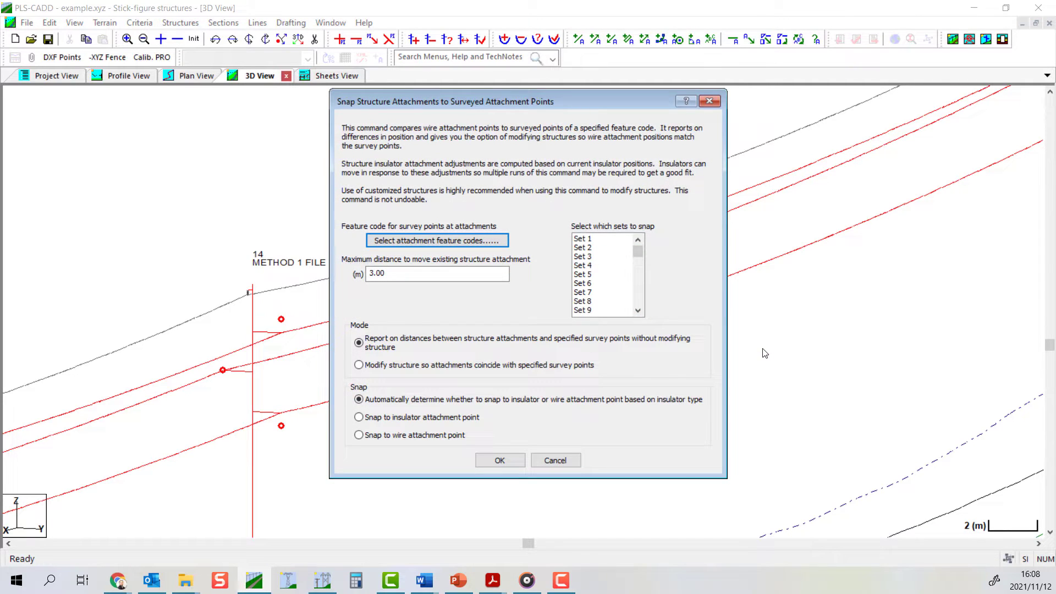
click(463, 243)
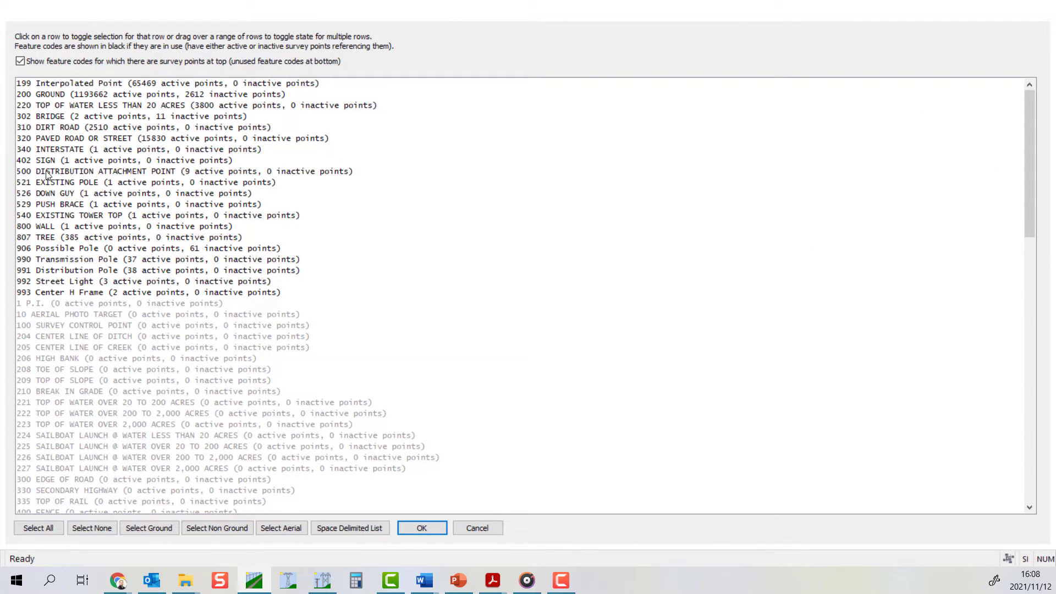
click(48, 172)
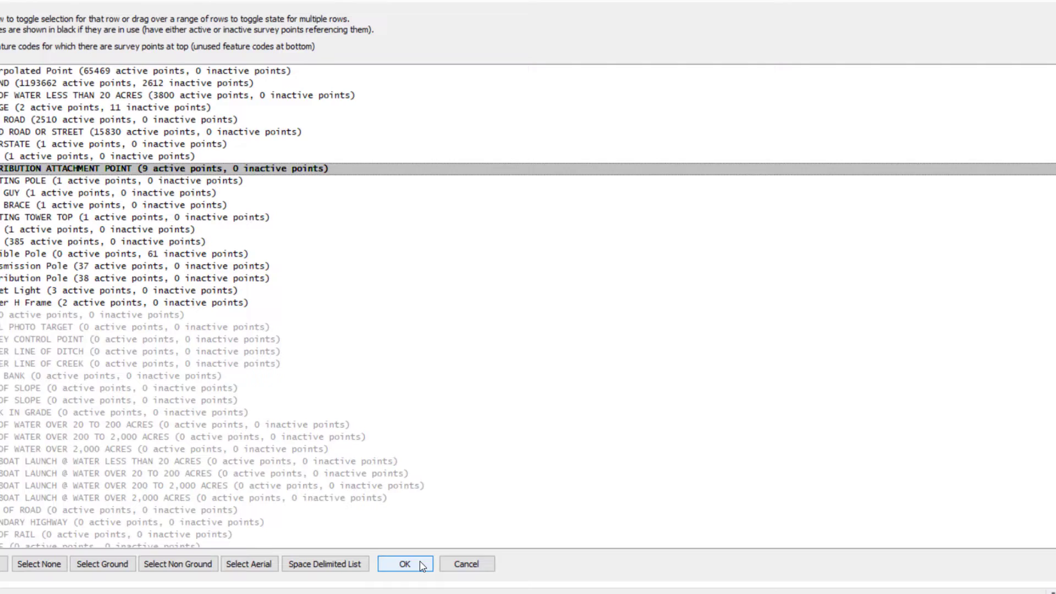
click(422, 528)
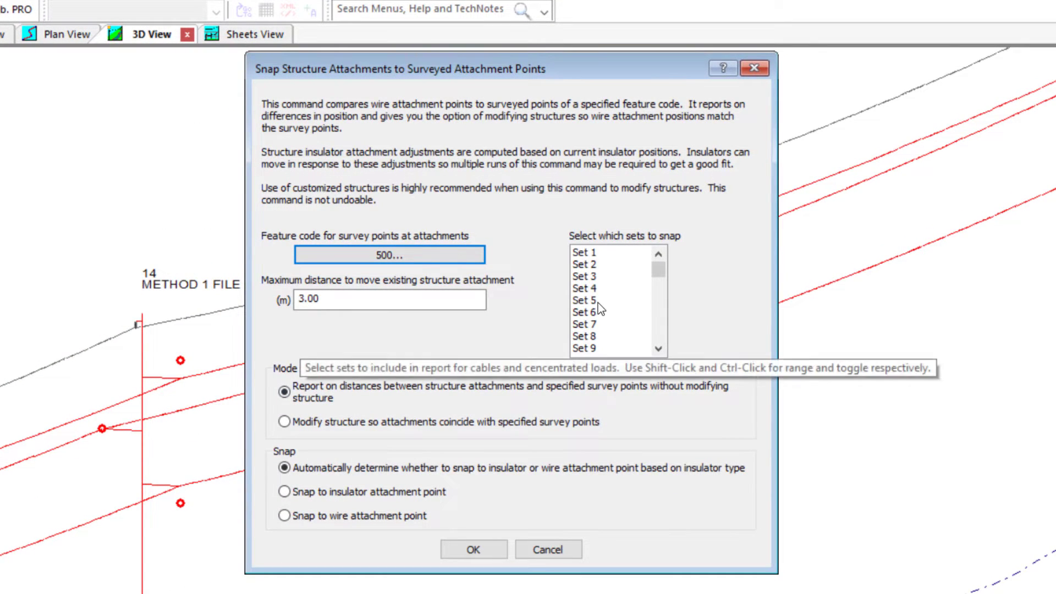
Snap Set 5 within a maximum distance of 1 m, modifying structures so wire attachment points coincide with the survey points
click(599, 302)
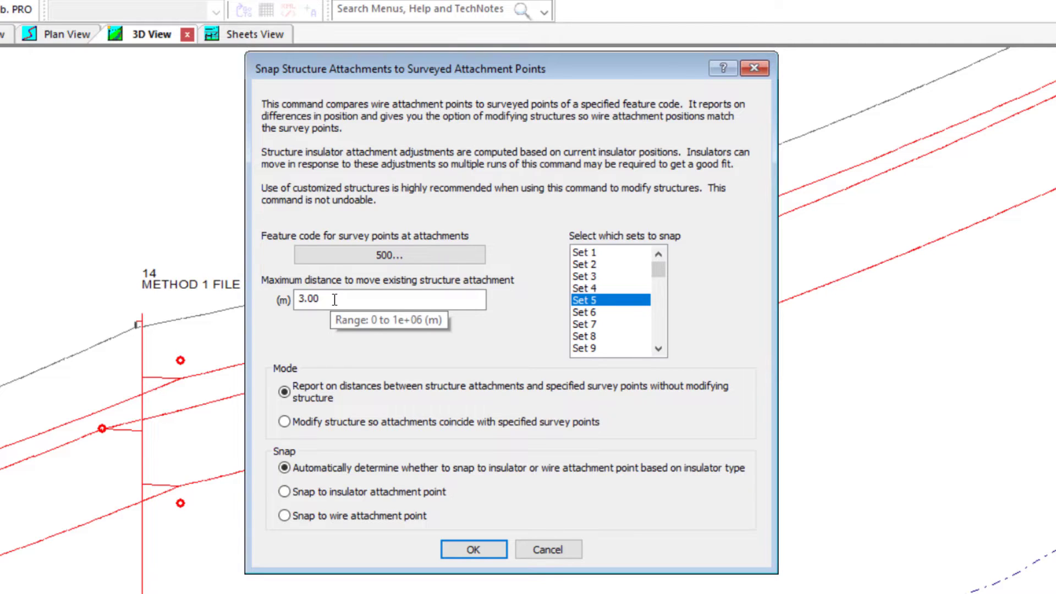
drag(335, 299, 277, 301)
text(1)
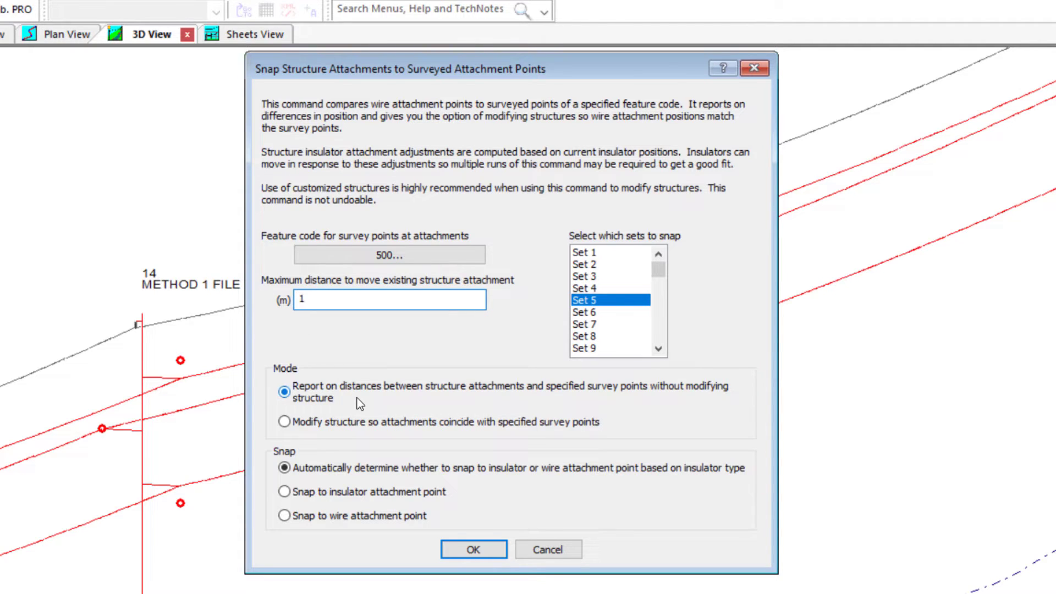
click(285, 423)
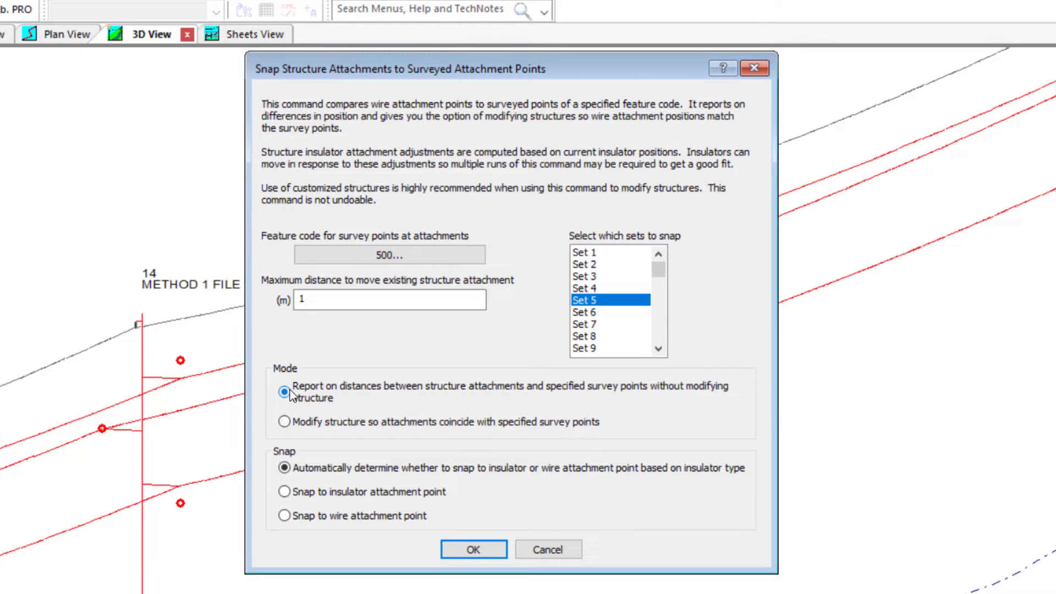
click(286, 423)
click(284, 491)
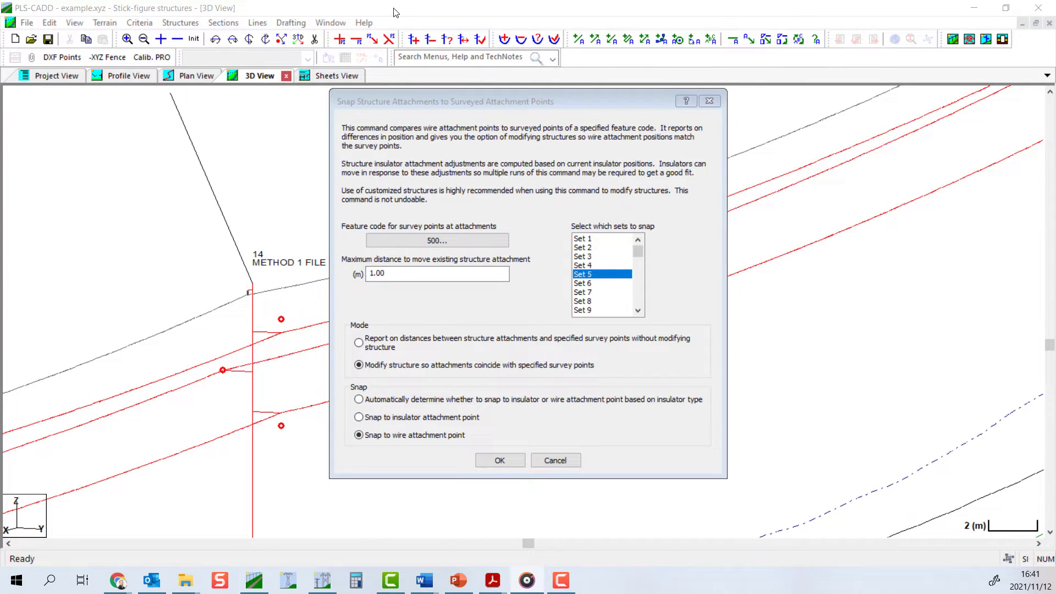
click(394, 8)
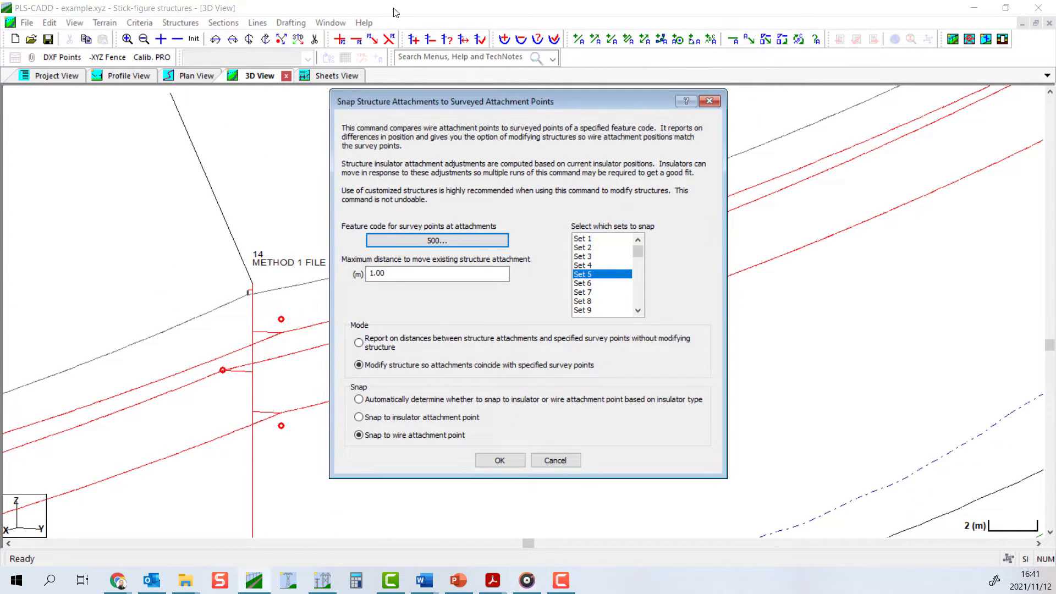
click(504, 459)
click(501, 460)
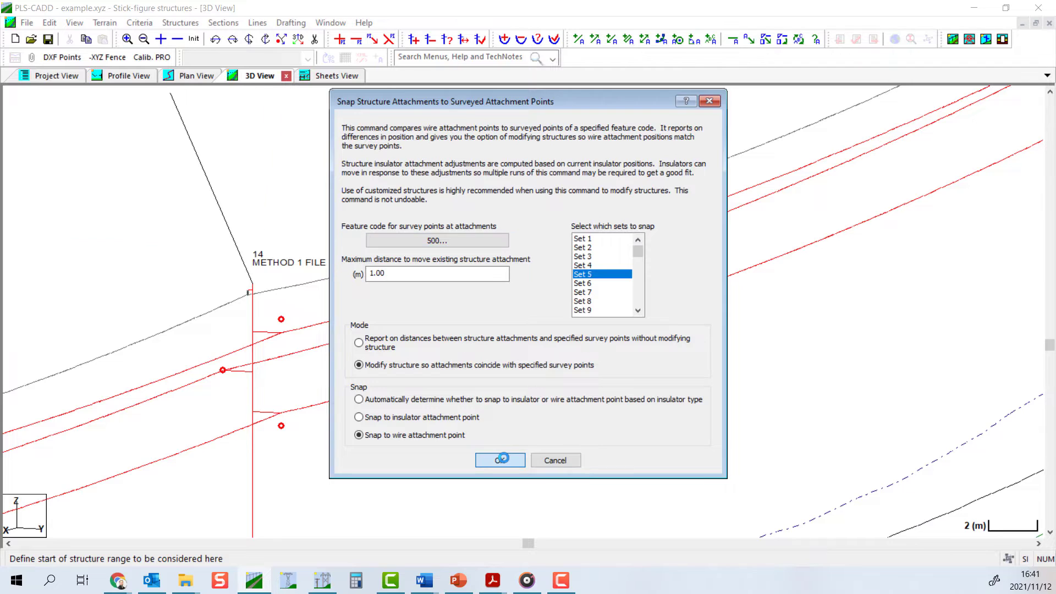
Set the snapping range to structures 14 through 15, but divert to making site specific copies instead of continuing
click(125, 142)
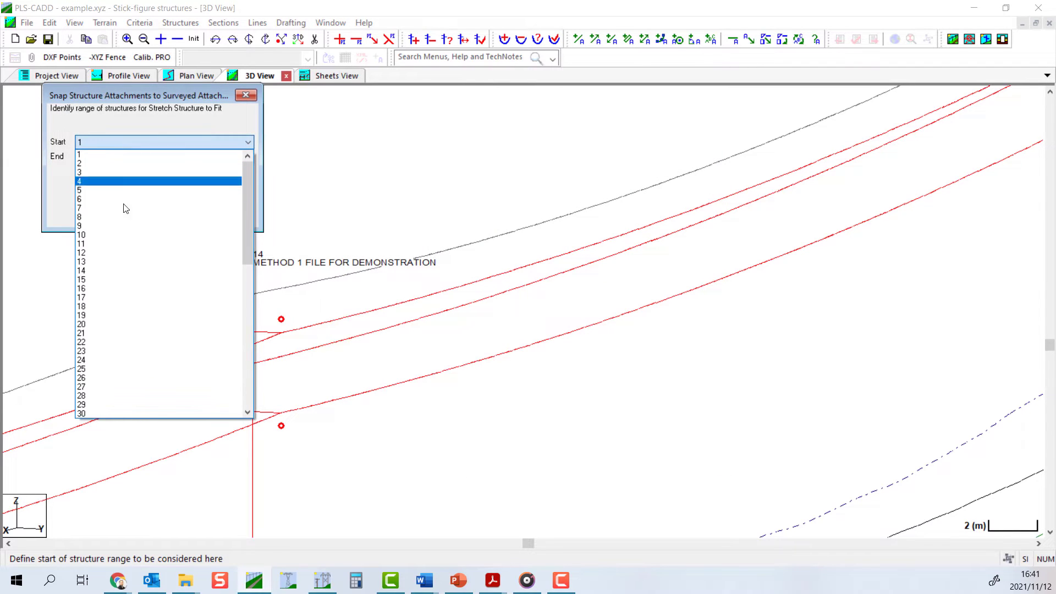
click(127, 272)
click(122, 157)
scroll(110, 275, up, 10)
click(108, 204)
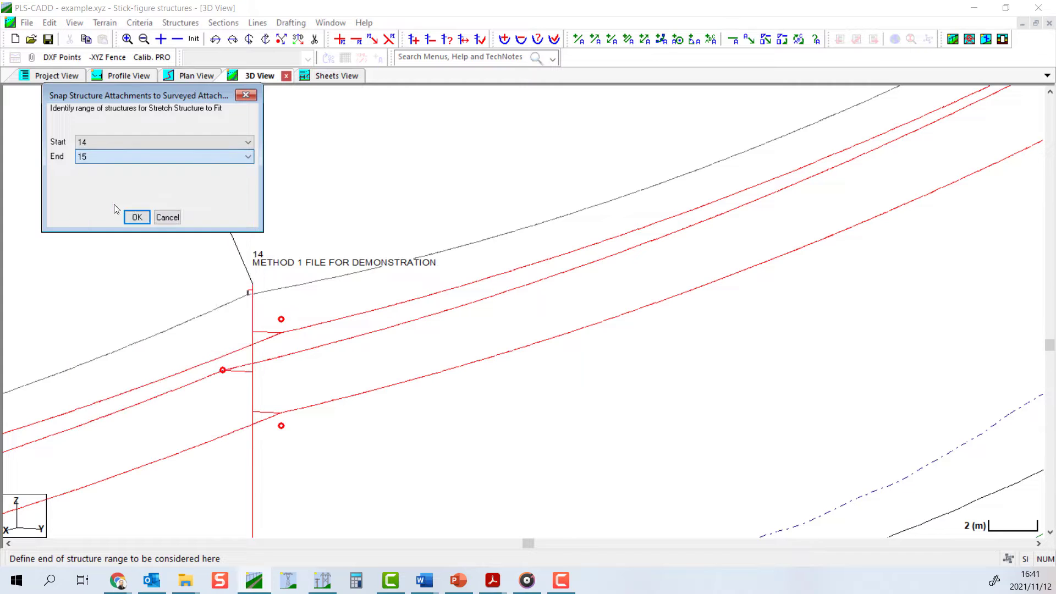
click(136, 216)
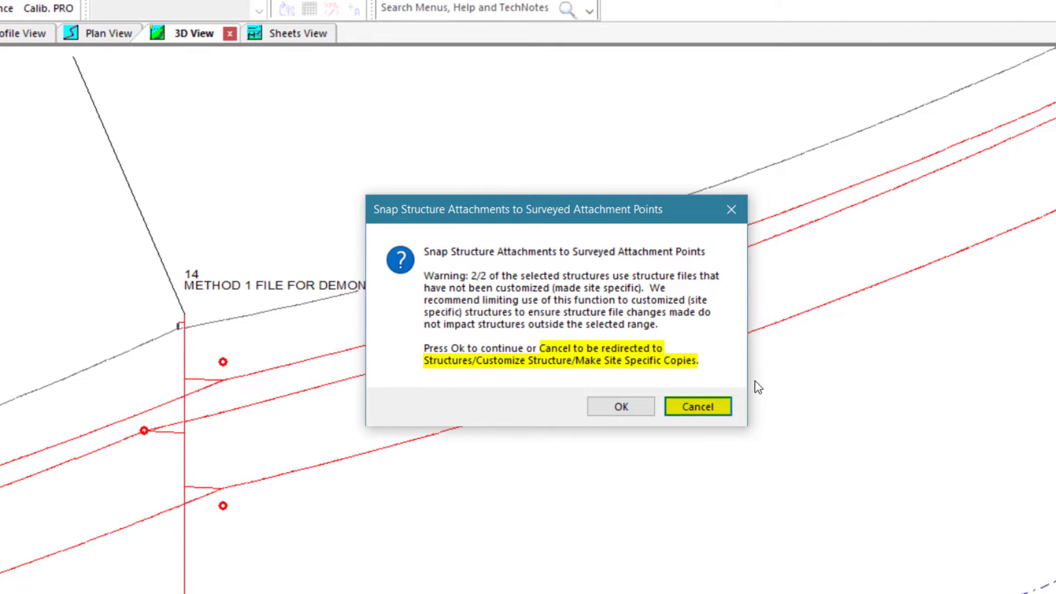
click(709, 415)
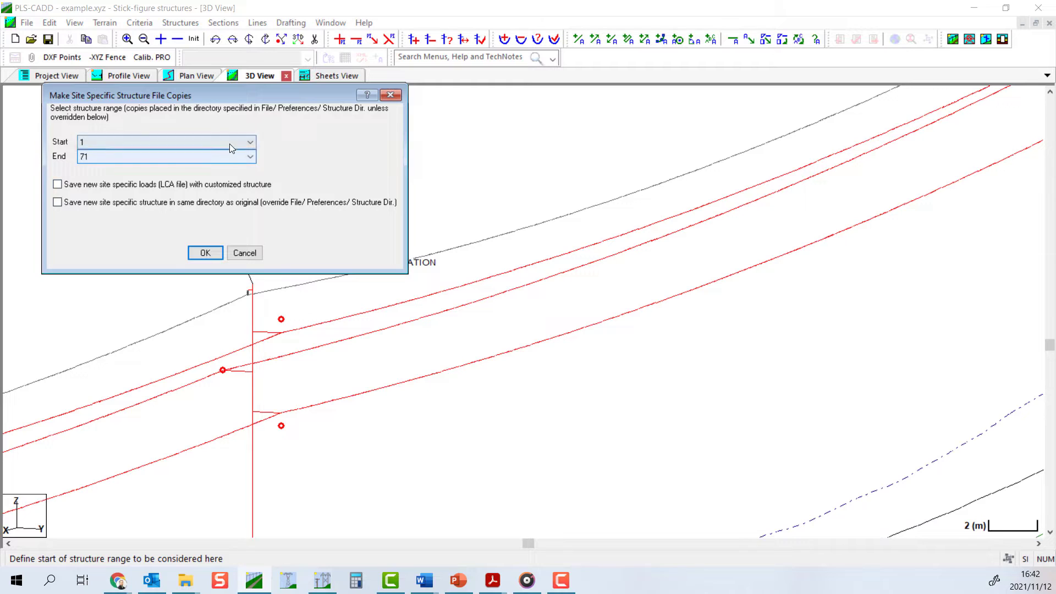
Make site specific structure file copies for structures 14 through 15, leaving both save options off
click(231, 143)
click(146, 269)
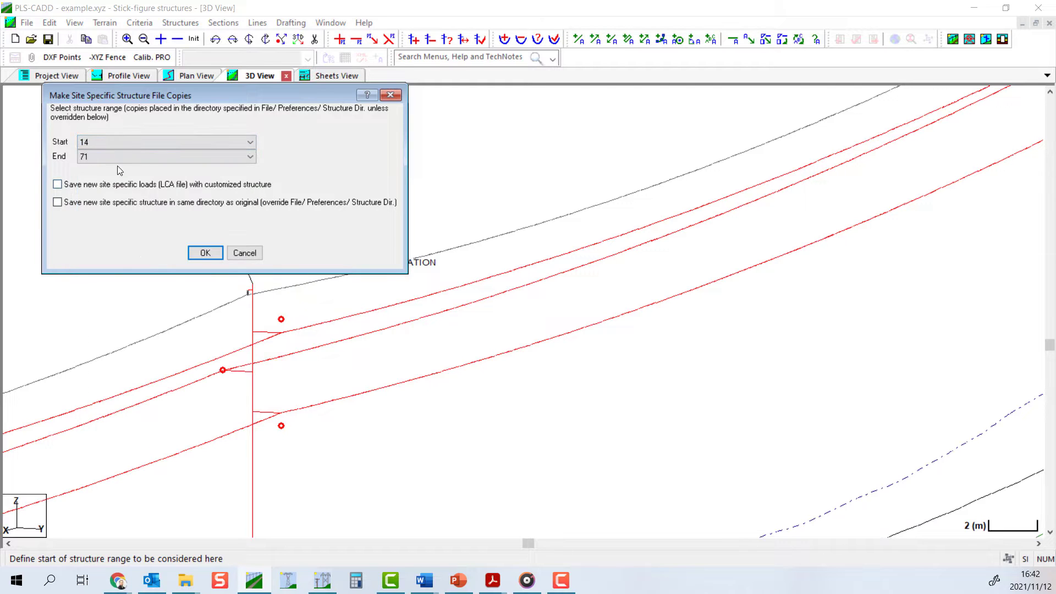
click(117, 158)
scroll(113, 199, up, 2)
scroll(113, 199, up, 5)
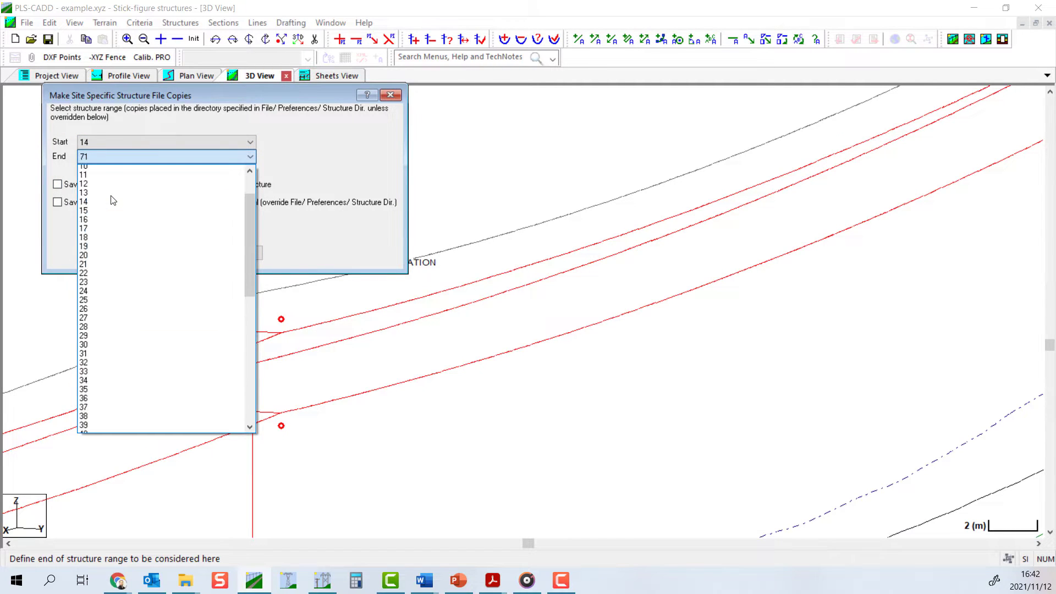
click(107, 242)
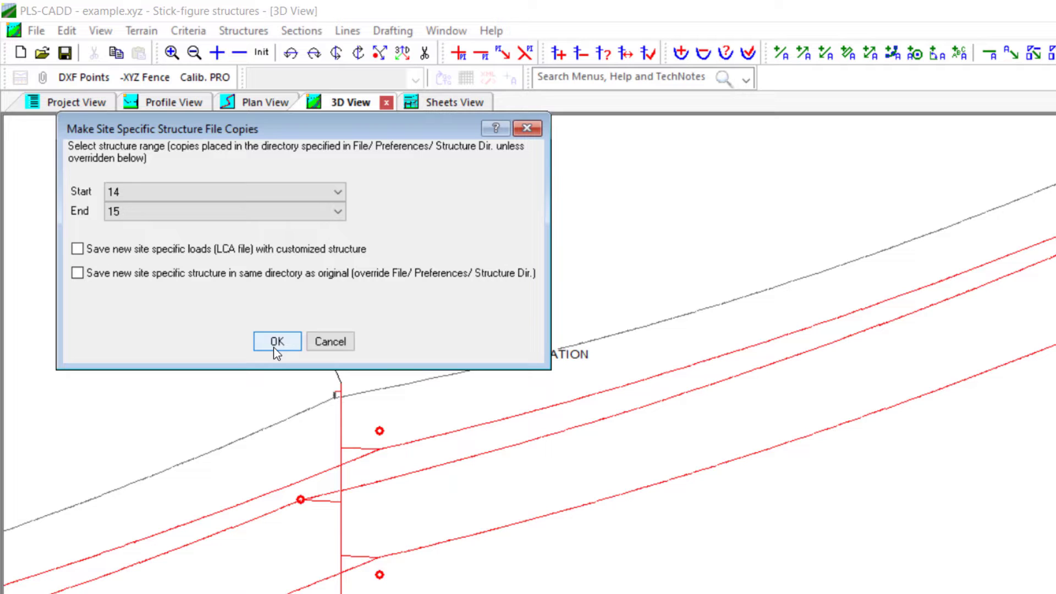
click(277, 341)
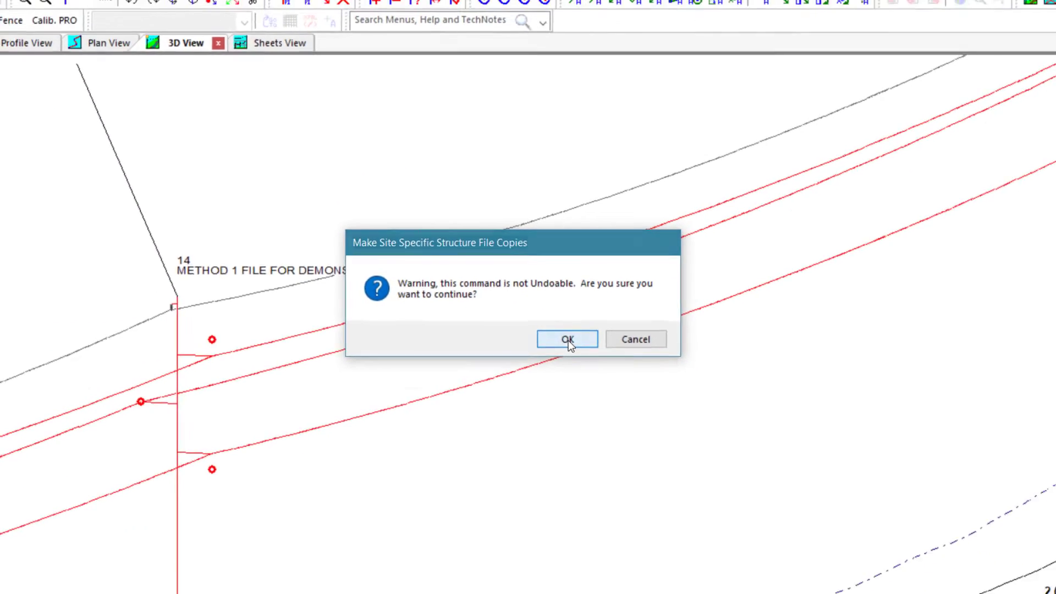
click(565, 358)
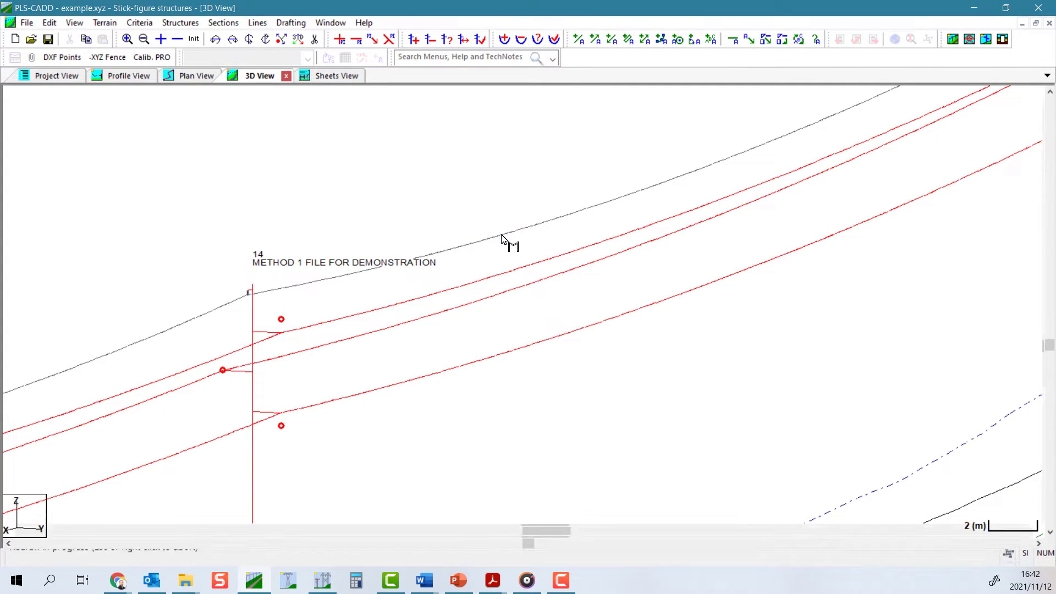
Snap Set 5 wire attachment points of structures 14 through 15 to feature code 500 survey points, within 1.00 m, modifying the structures
click(180, 22)
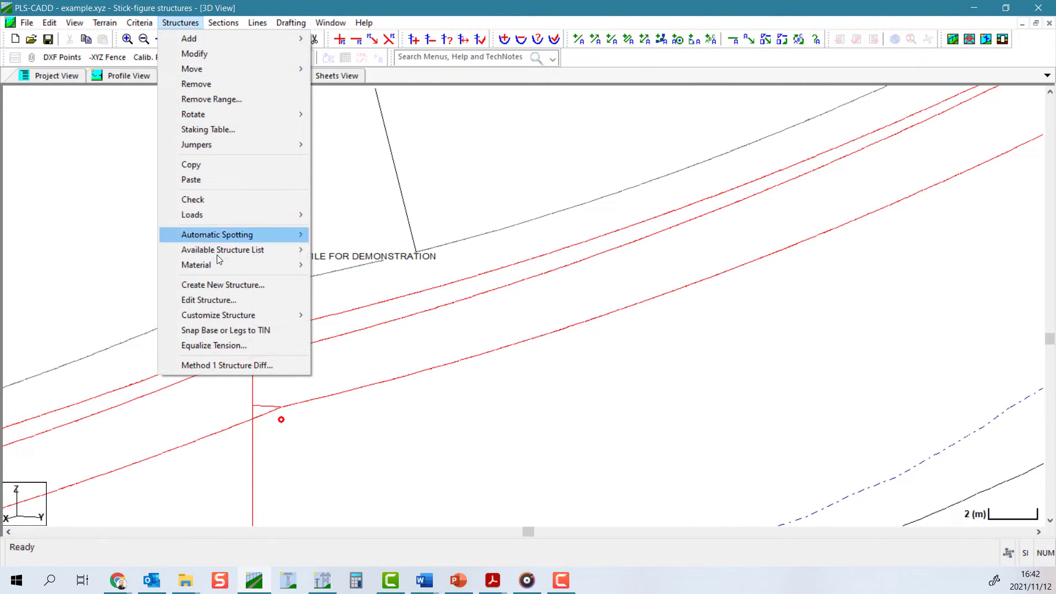
mouse_move(222, 312)
mouse_move(354, 315)
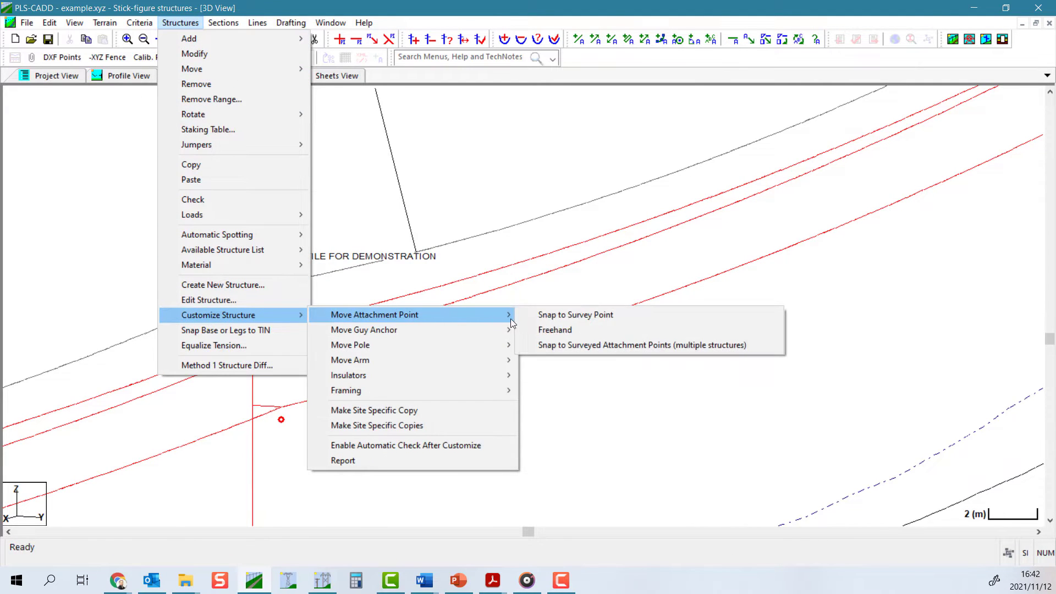
click(572, 346)
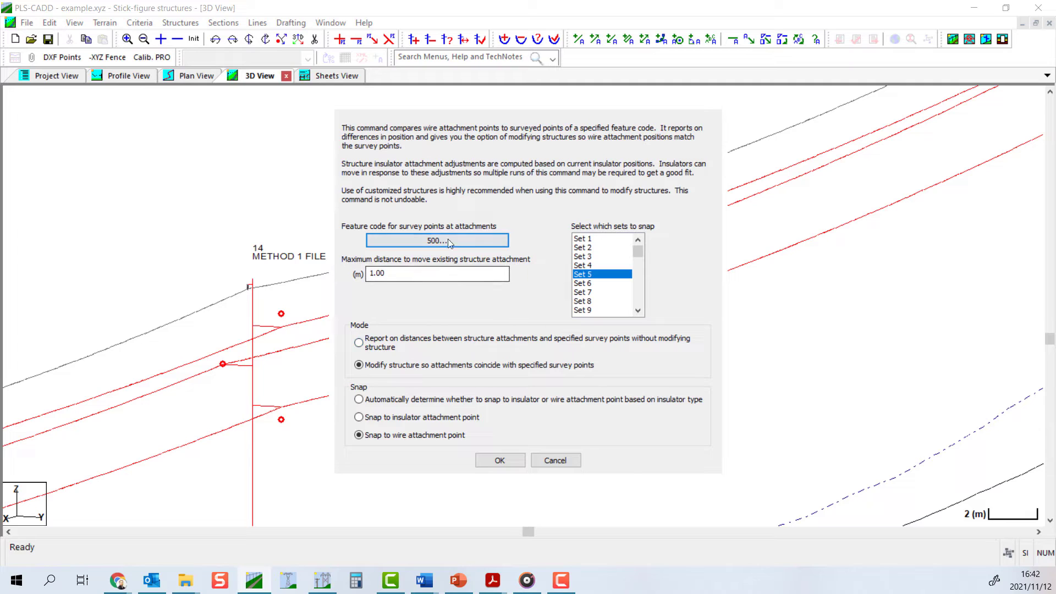
click(500, 461)
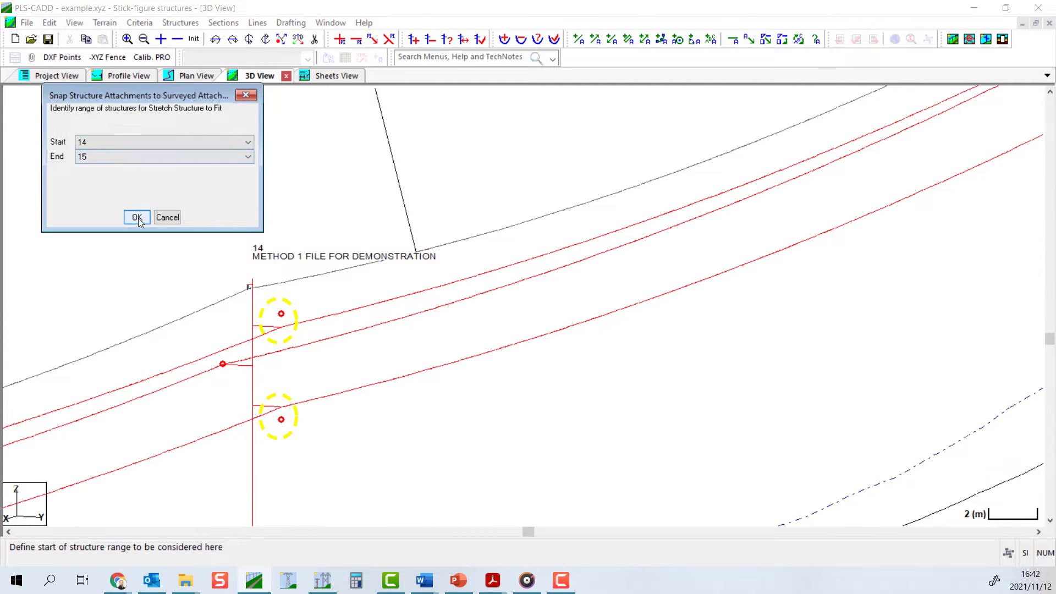
click(138, 217)
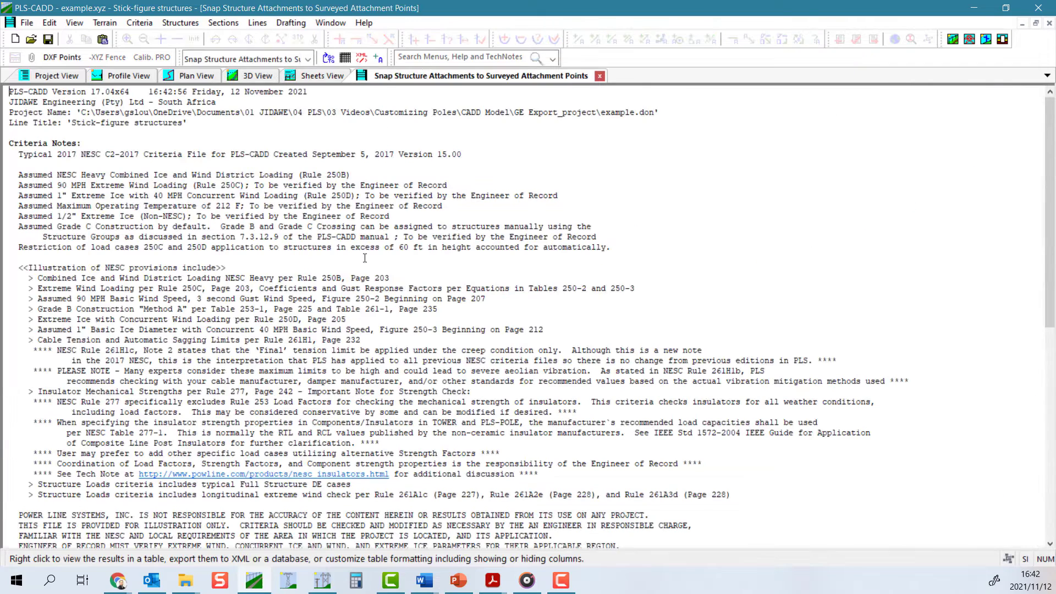
Review the attachment position errors in the snap report and inspect the snapped attachments of structures 14 and 15 in 3D
scroll(1028, 415, down, 13)
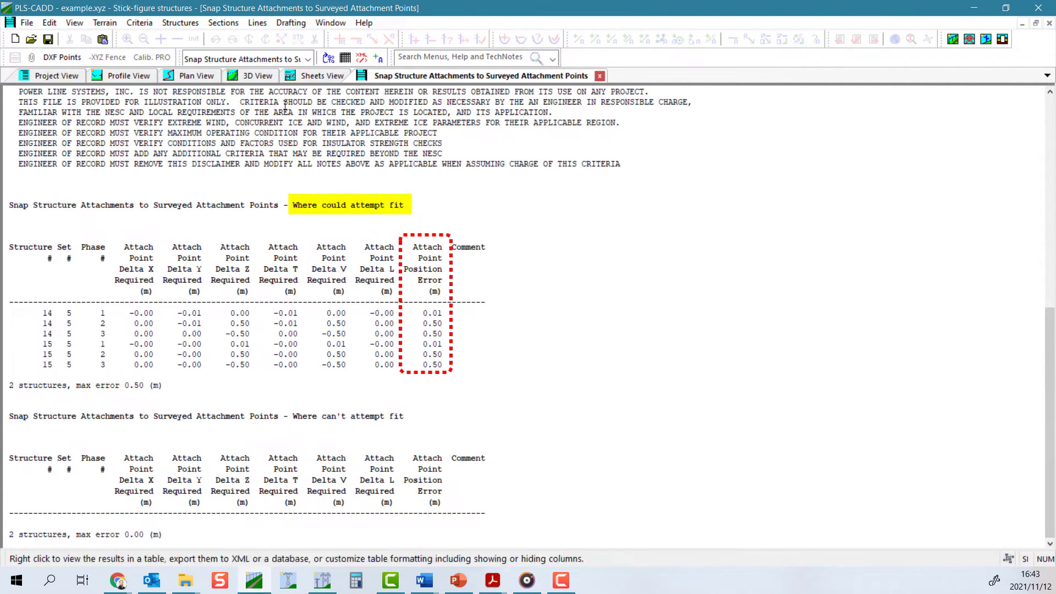
click(254, 75)
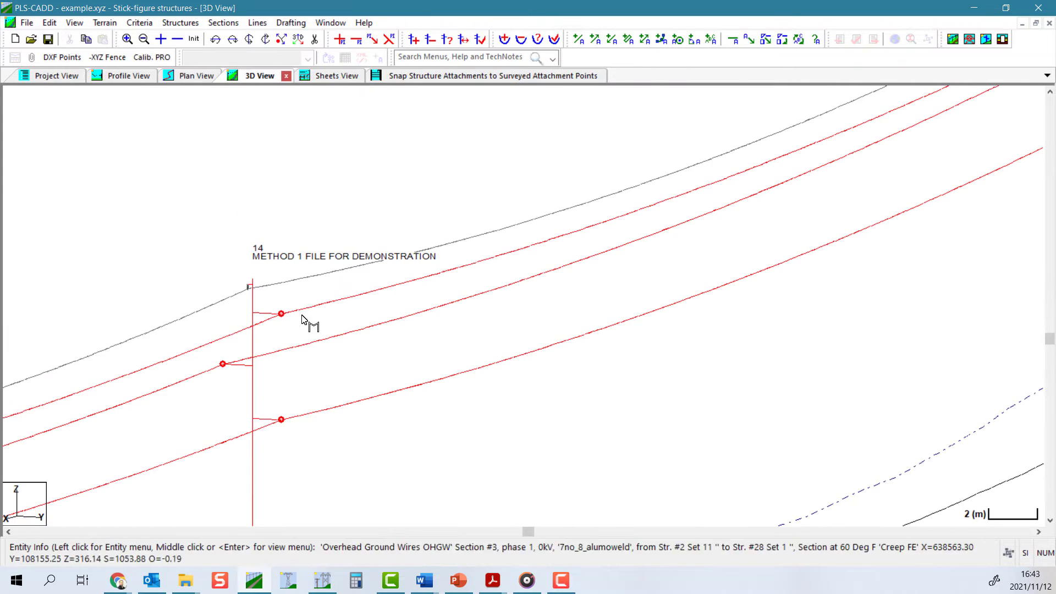
scroll(394, 263, down, 1)
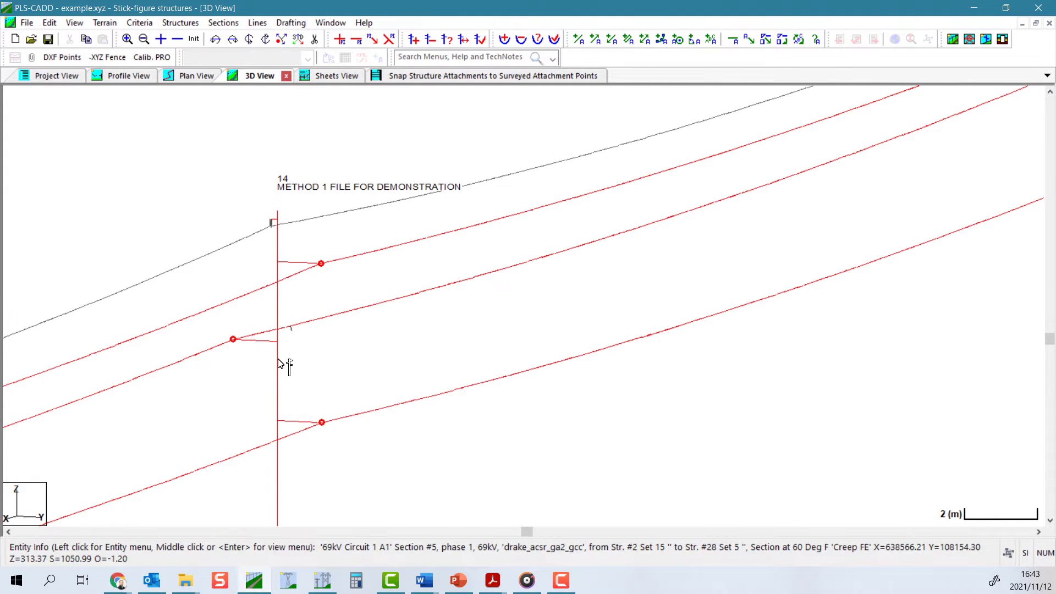
key(shift)
middle_click(589, 229)
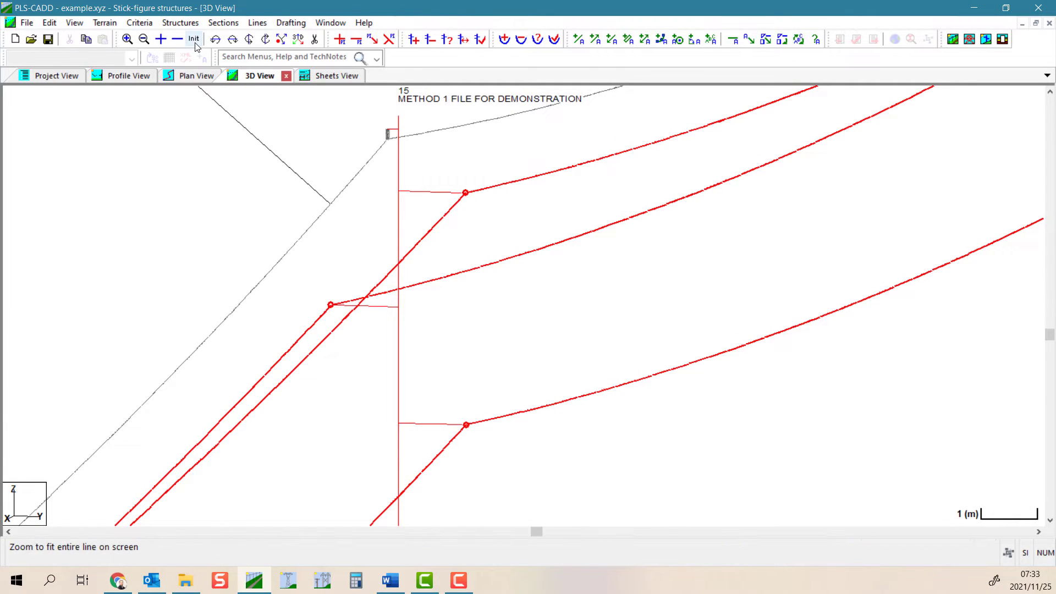
Fit the entire line in the 3D view and enable triangle rendering for the ground TIN
click(195, 40)
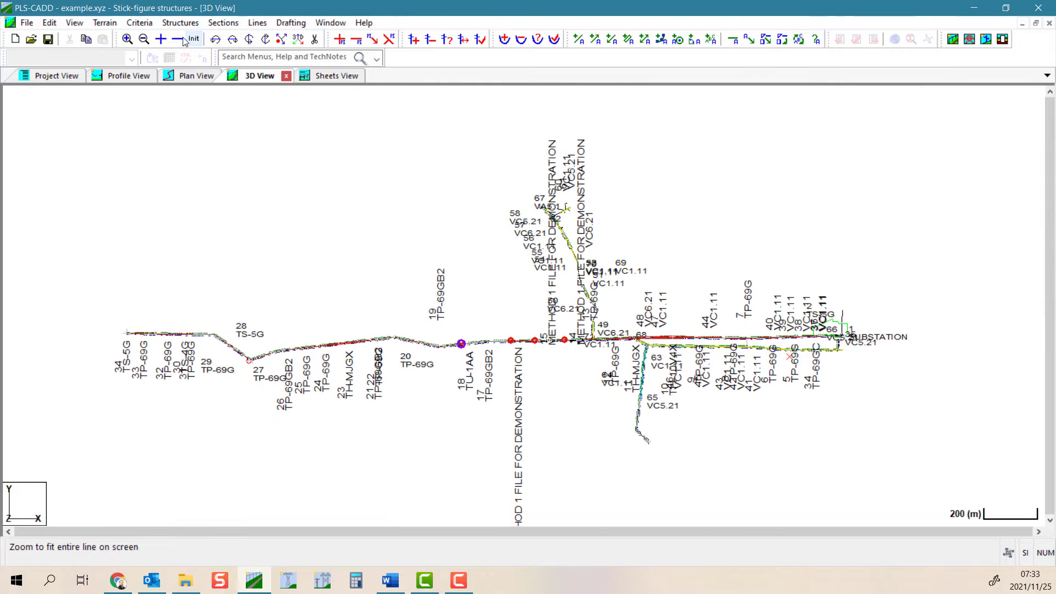
click(105, 23)
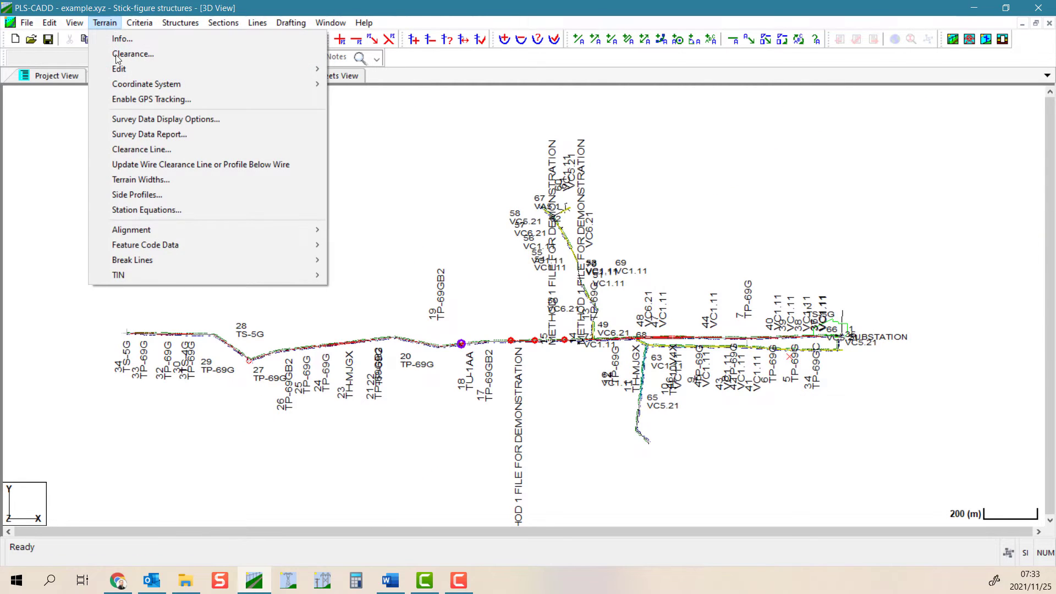
mouse_move(183, 274)
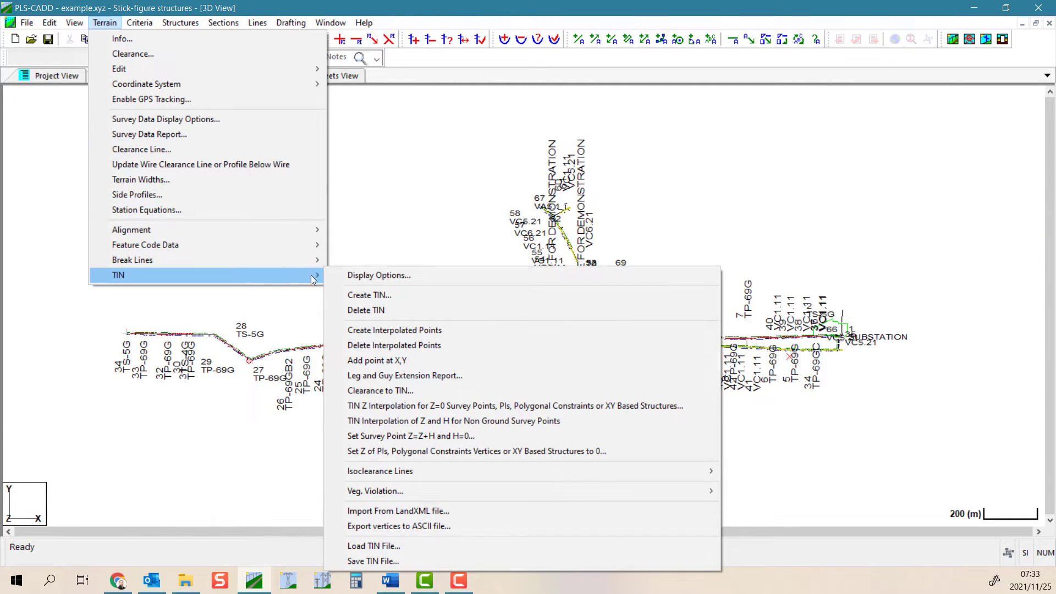
click(354, 275)
click(26, 98)
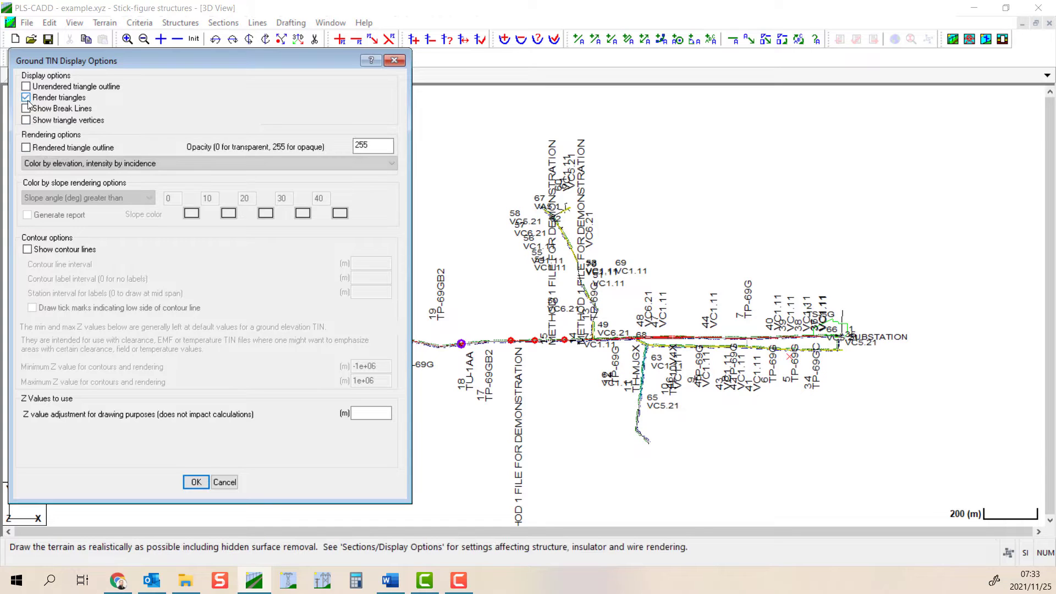
click(195, 482)
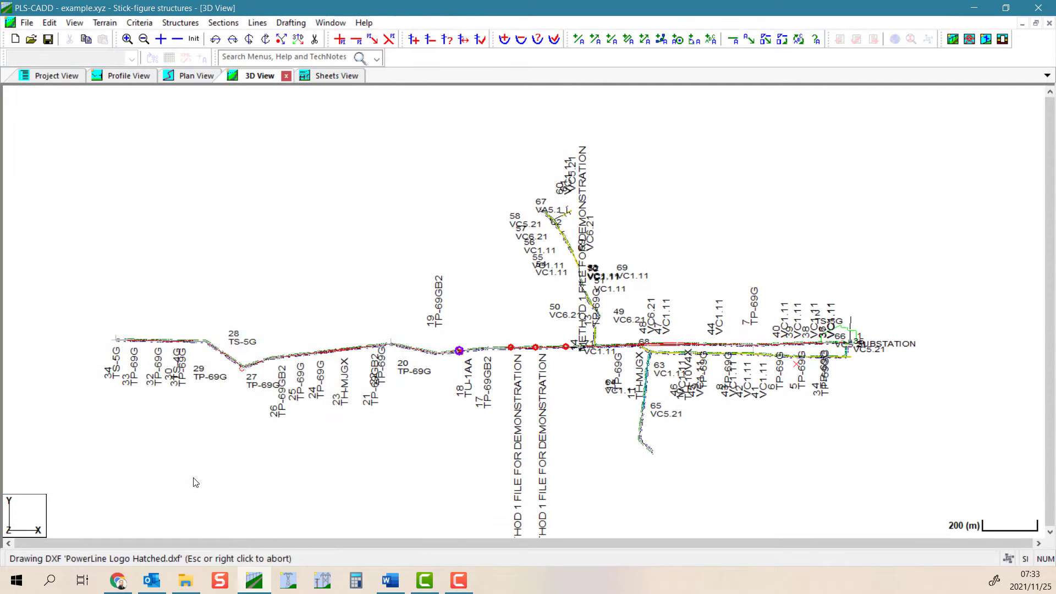
Clip the 3D view to a rectangle enclosing structures 26 through 28
scroll(237, 377, up, 2)
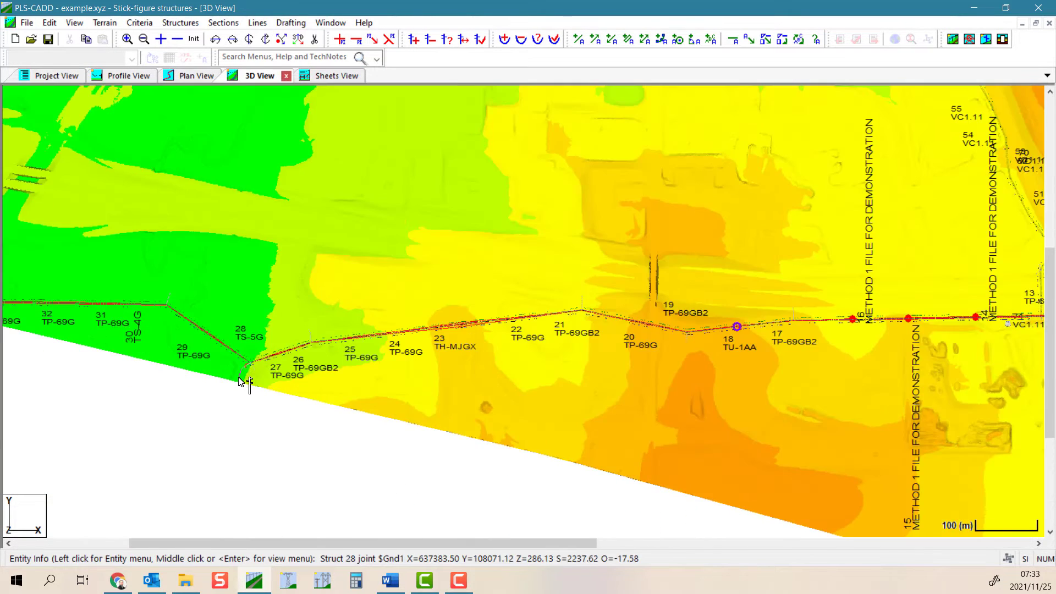
scroll(247, 375, up, 2)
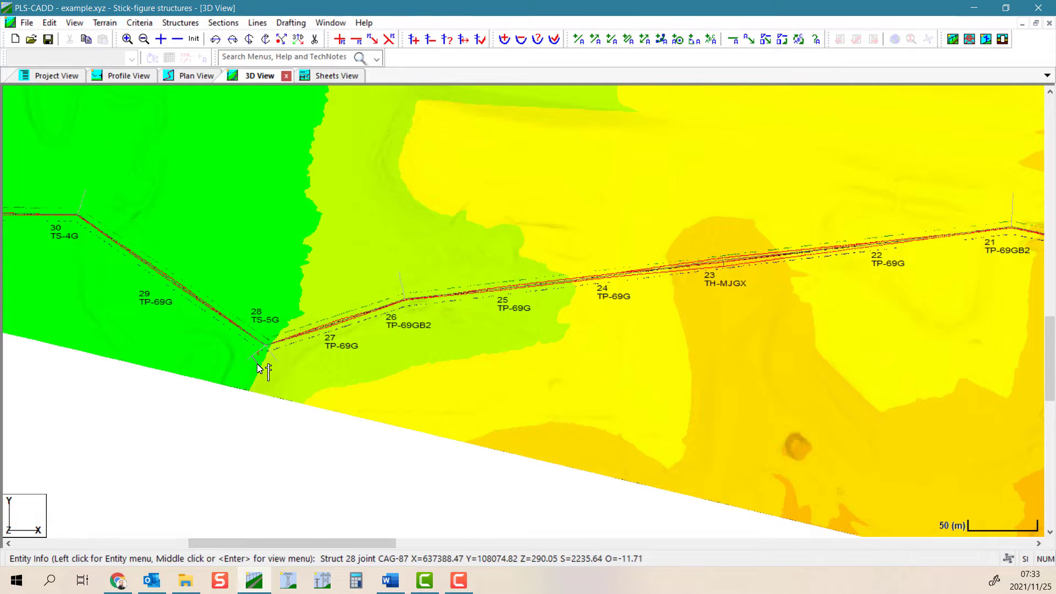
scroll(257, 364, up, 3)
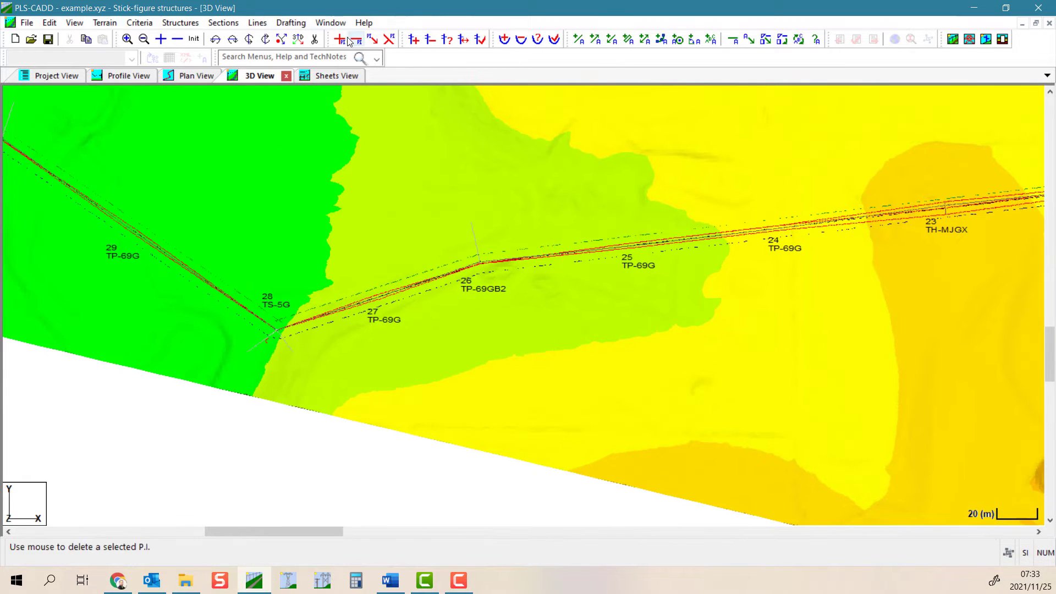
click(315, 40)
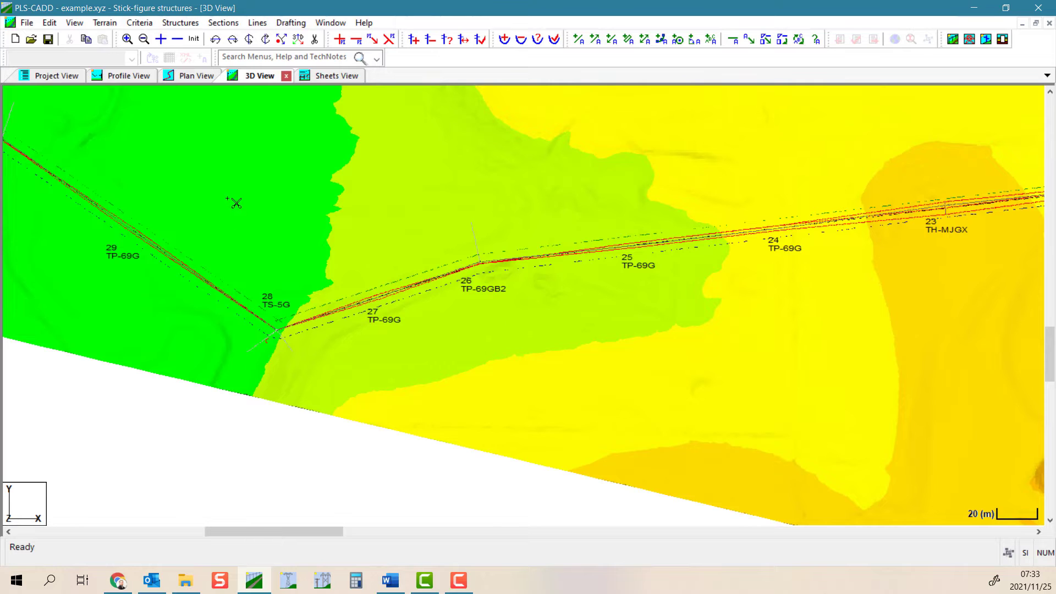
mouse_move(228, 179)
mouse_down()
mouse_move(457, 384)
mouse_move(512, 378)
mouse_up()
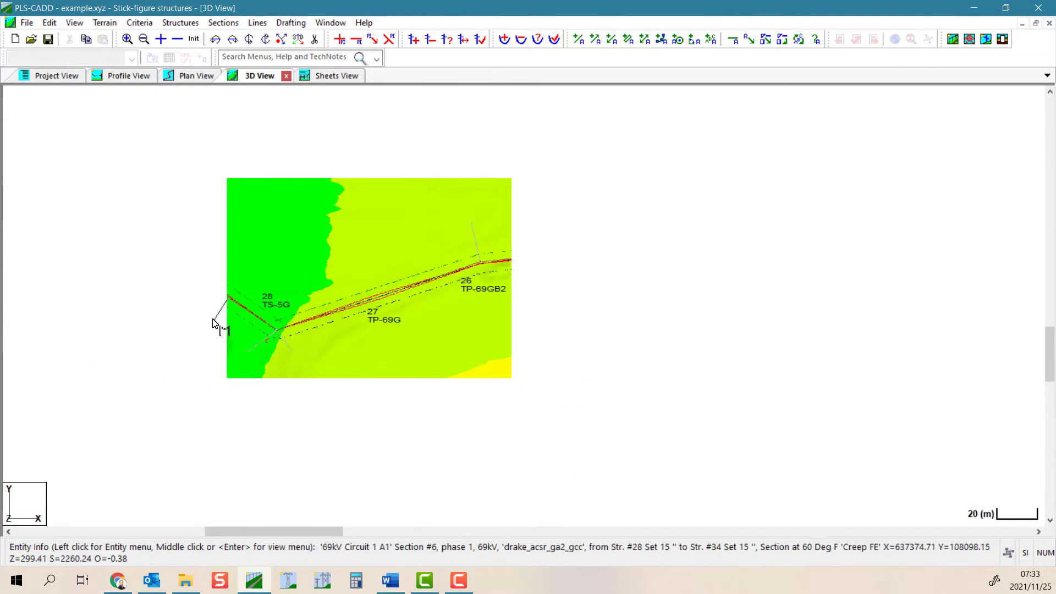
Set structure 28 as the rotation origin and turn the clipped model to a close side view of its guys
click(281, 39)
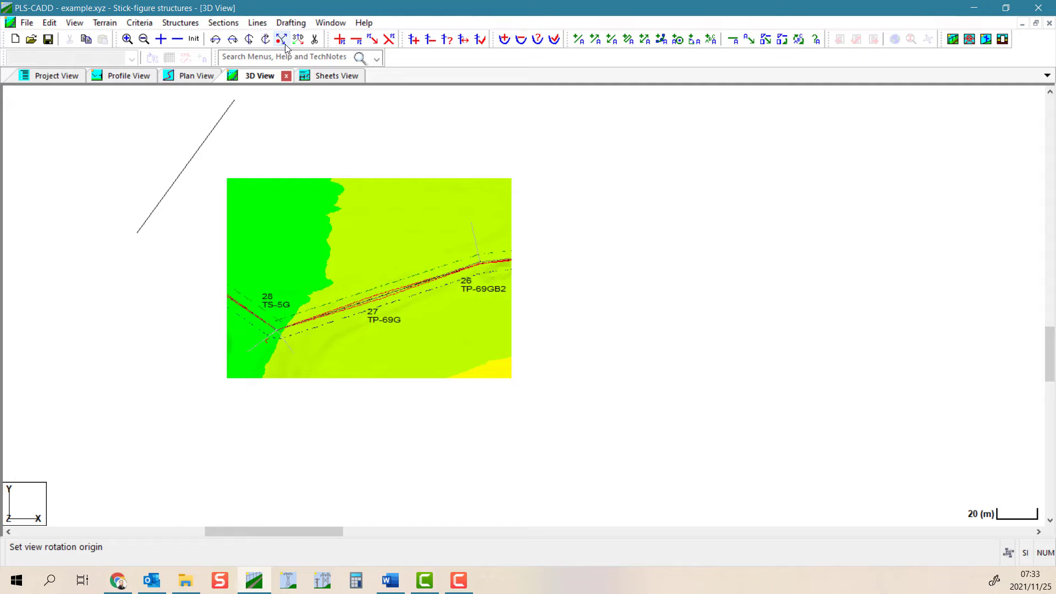
click(278, 328)
key(shift)
scroll(280, 360, up, 3)
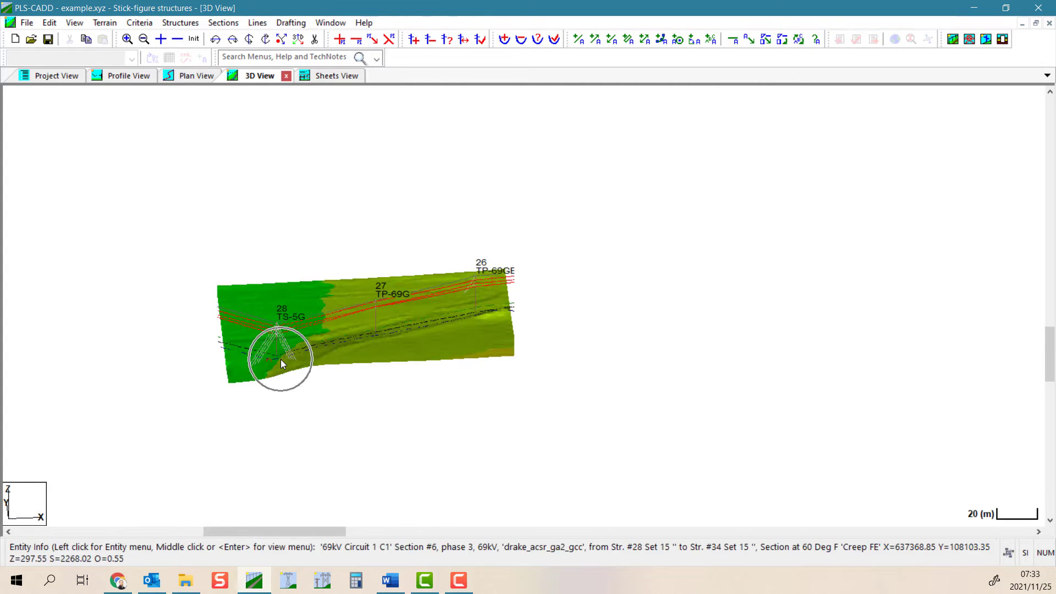
drag(280, 359, 483, 377)
middle_drag(483, 376, 424, 362)
drag(424, 361, 338, 341)
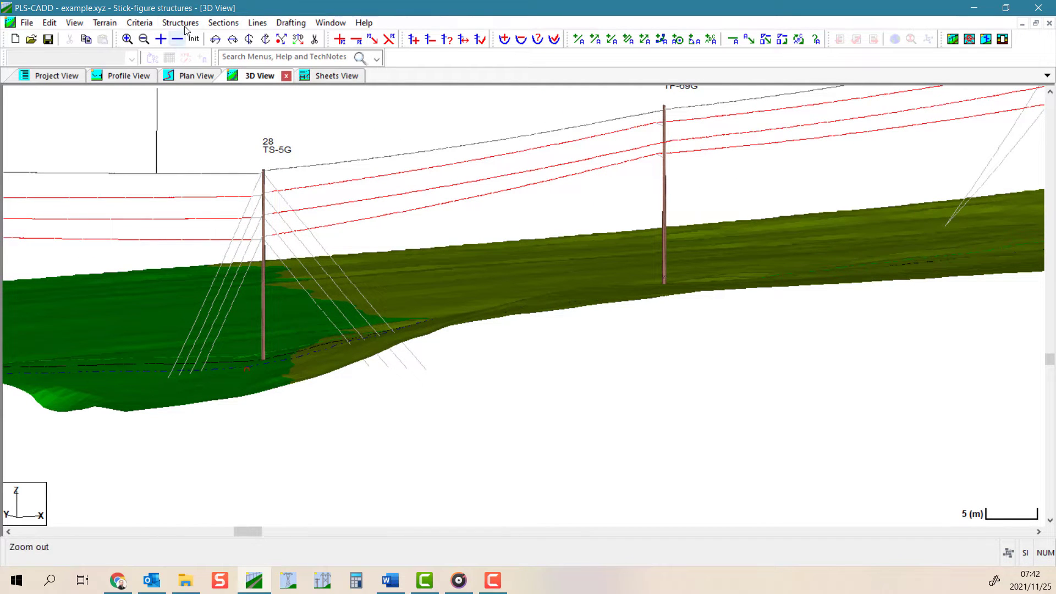
Snap the anchor of structure 28's lowest guy, member RAG, to the nearby survey point and accept the structure customization
click(180, 22)
mouse_move(245, 318)
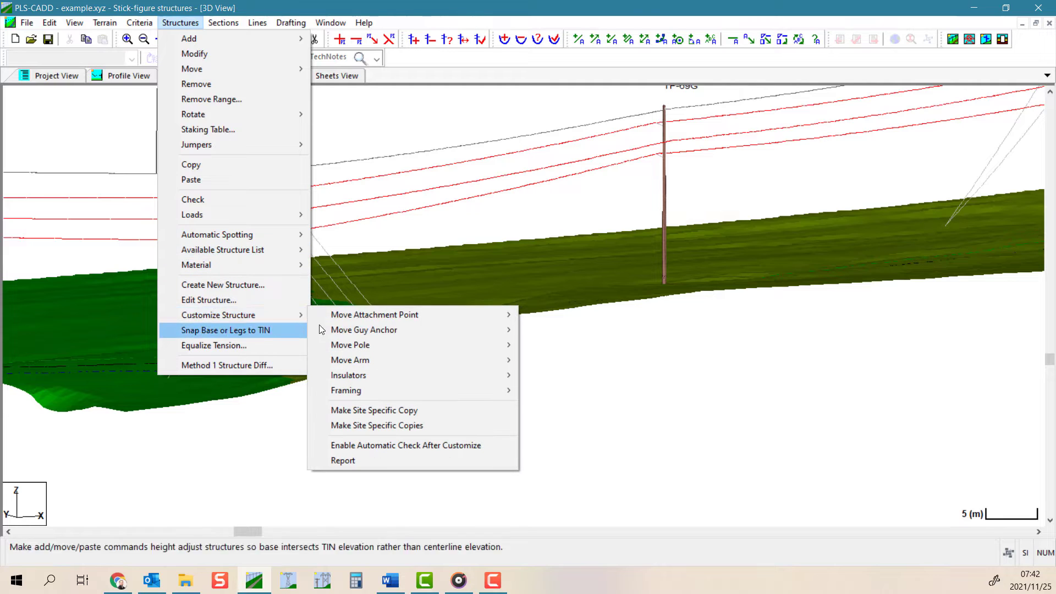
mouse_move(384, 331)
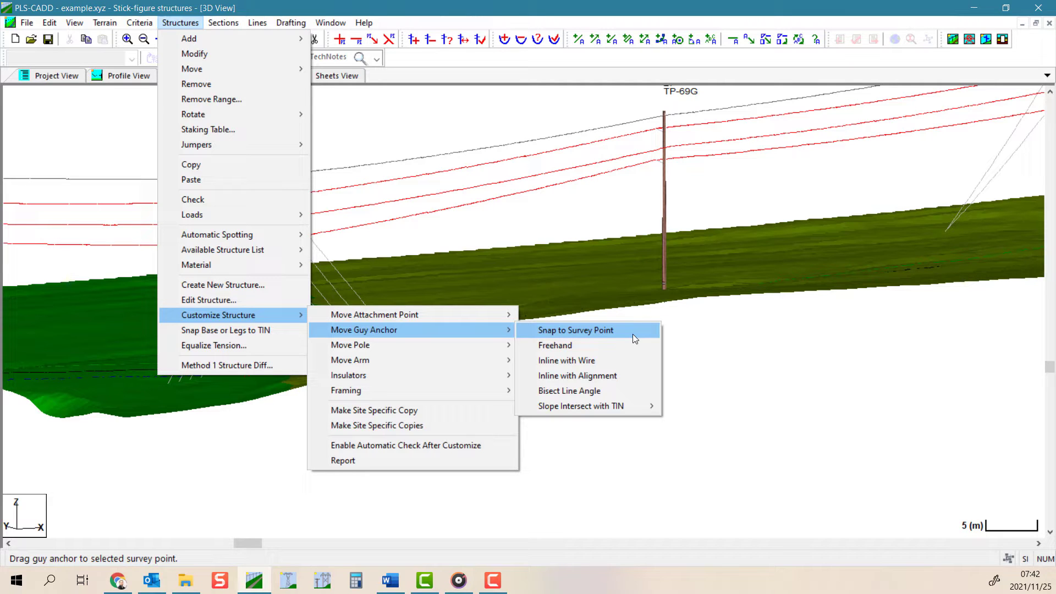
click(632, 334)
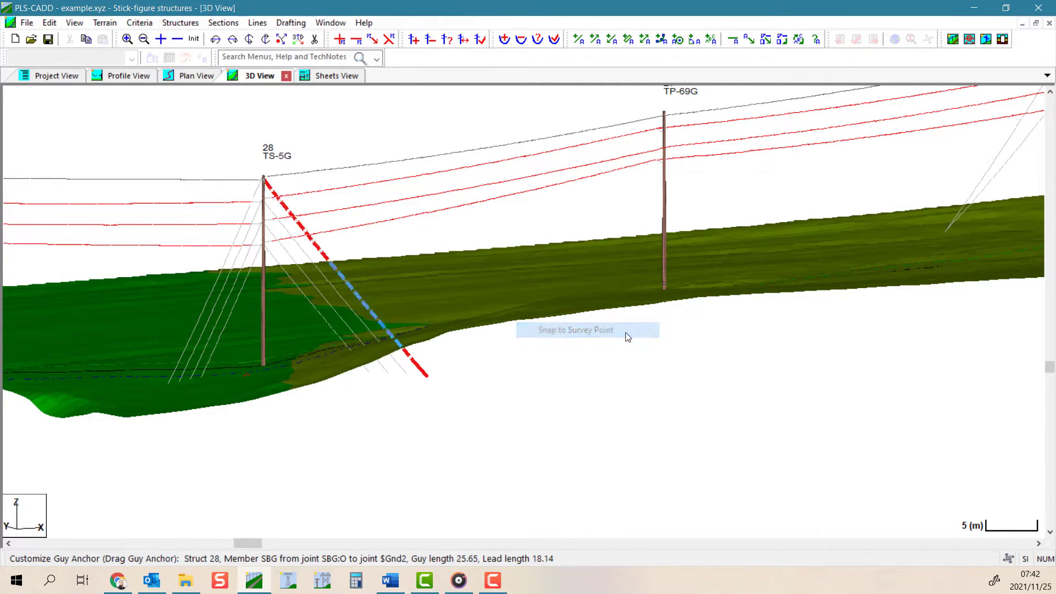
scroll(270, 374, up, 3)
scroll(255, 402, down, 3)
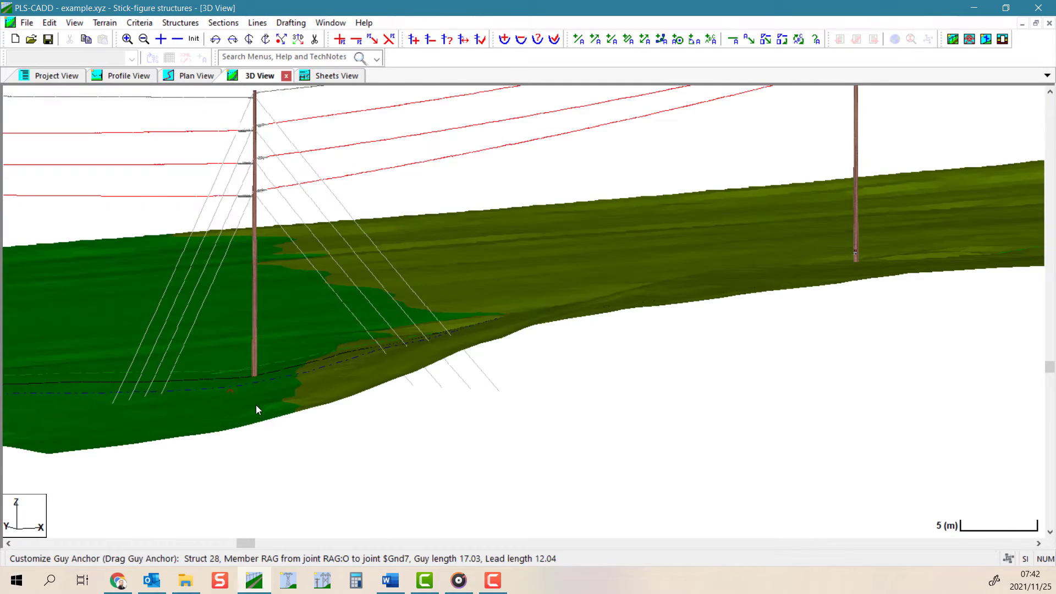
mouse_move(252, 396)
middle_down()
mouse_move(238, 370)
mouse_move(232, 402)
middle_up()
scroll(233, 401, up, 3)
click(222, 401)
scroll(223, 402, down, 3)
click(215, 397)
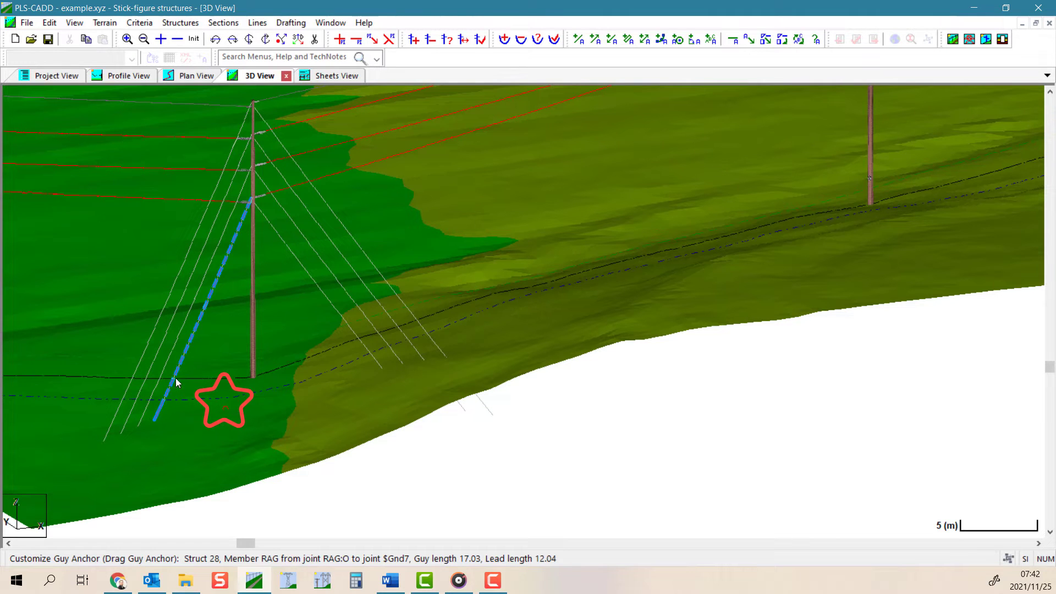
click(228, 408)
click(508, 392)
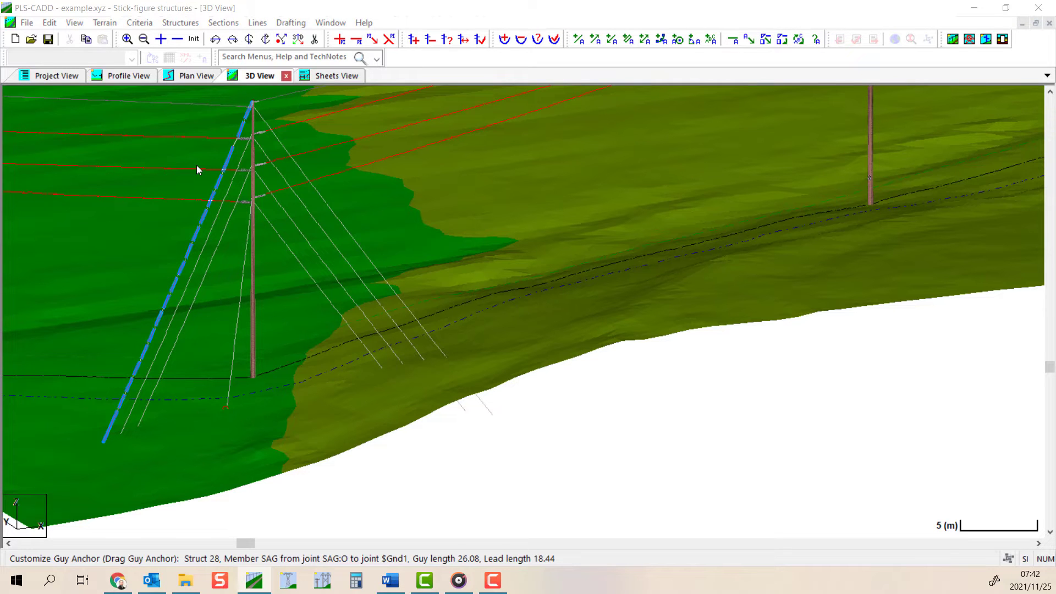
Move the anchor of structure 28's guy LAG freehand to a new terrain position, saving to a location specific copy of the structure file
click(180, 23)
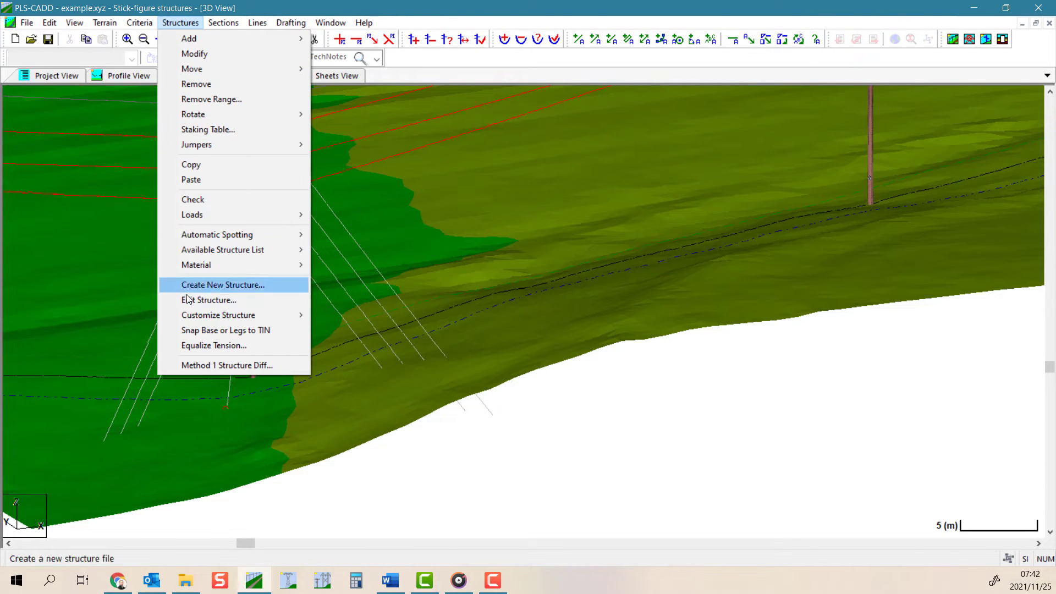
mouse_move(303, 312)
mouse_move(438, 332)
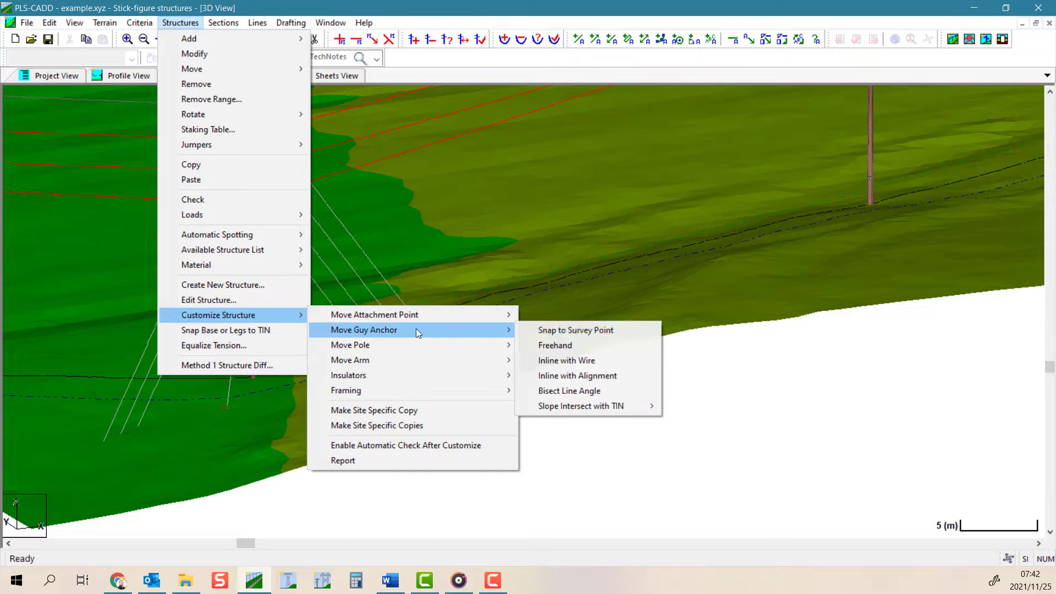
click(555, 345)
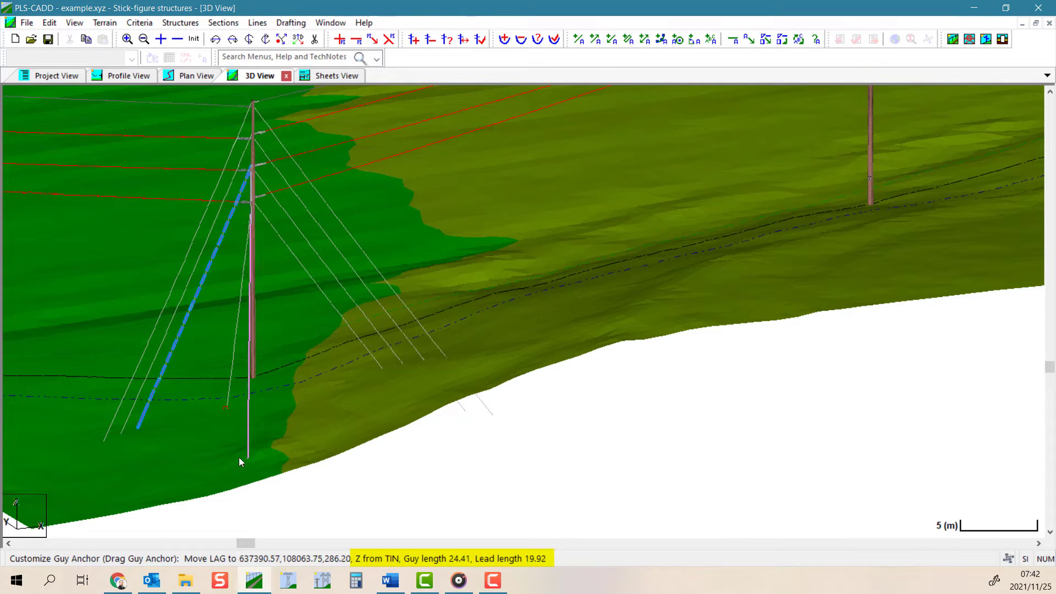
click(217, 464)
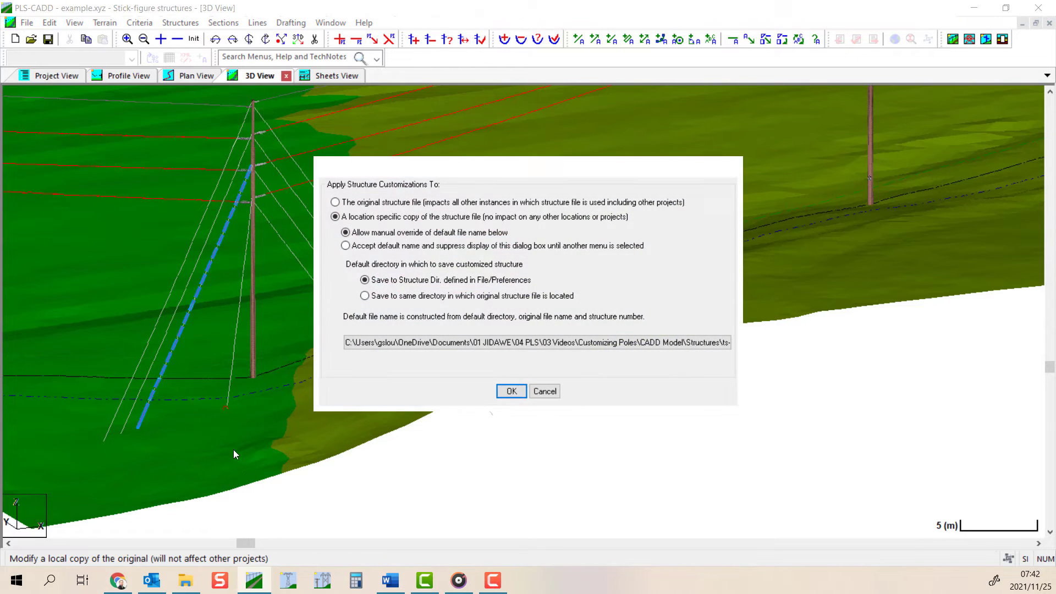
click(508, 392)
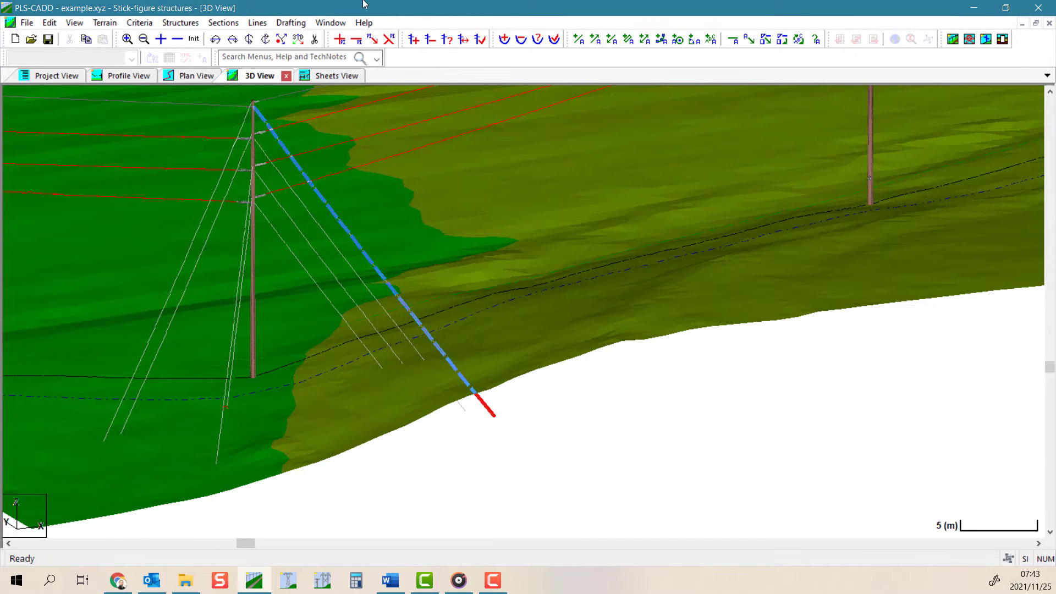
key(ctrl)
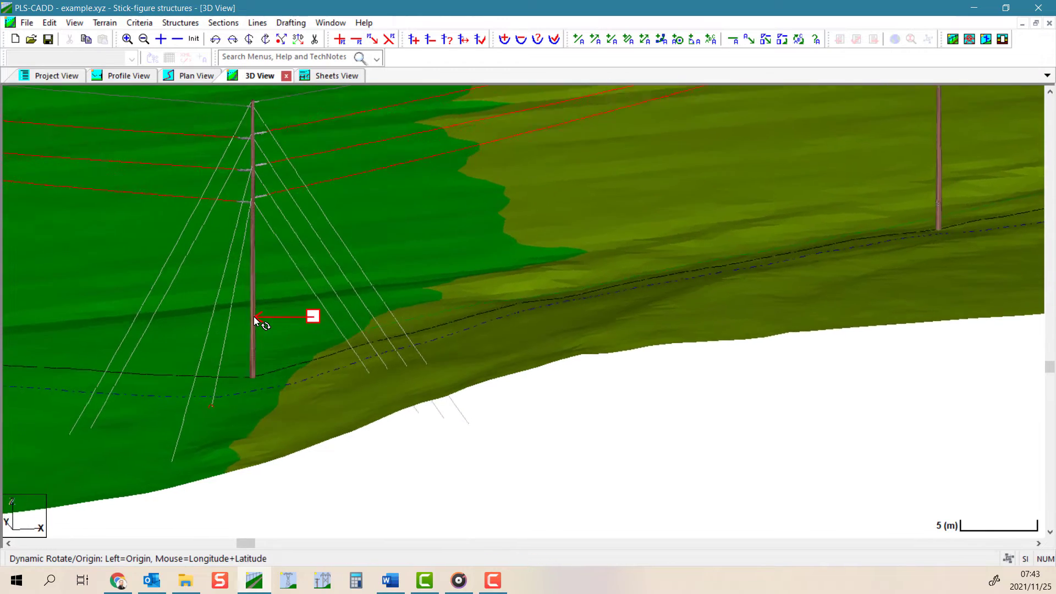
key(ctrl)
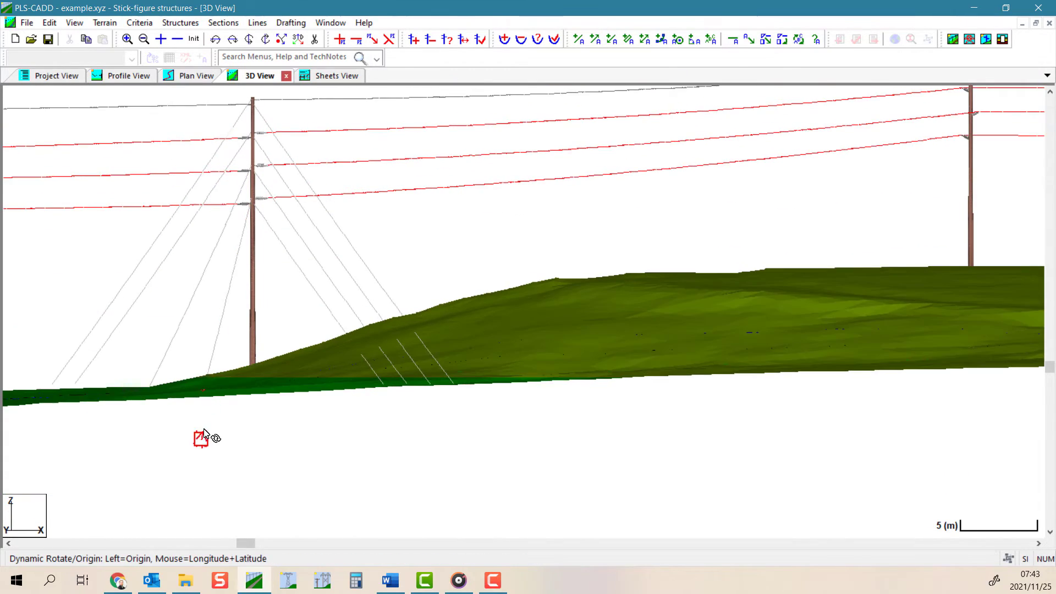
Move the anchor of structure 26's top guy G1 freehand to a lead length of about 16.4 m, letting its dependent guy follow
key(ctrl)
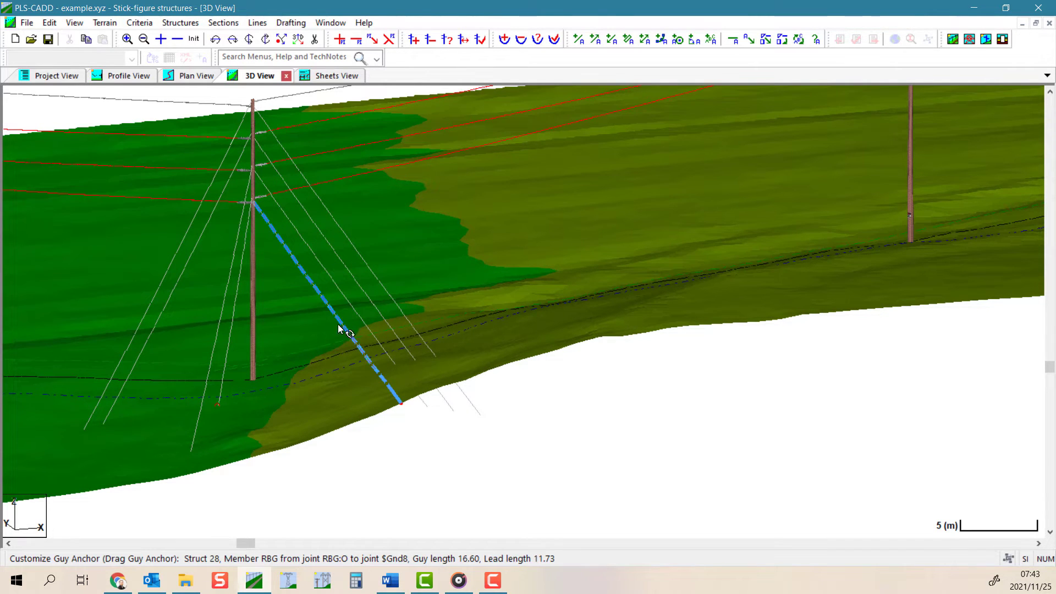
key(ctrl)
middle_click(527, 431)
key(Escape)
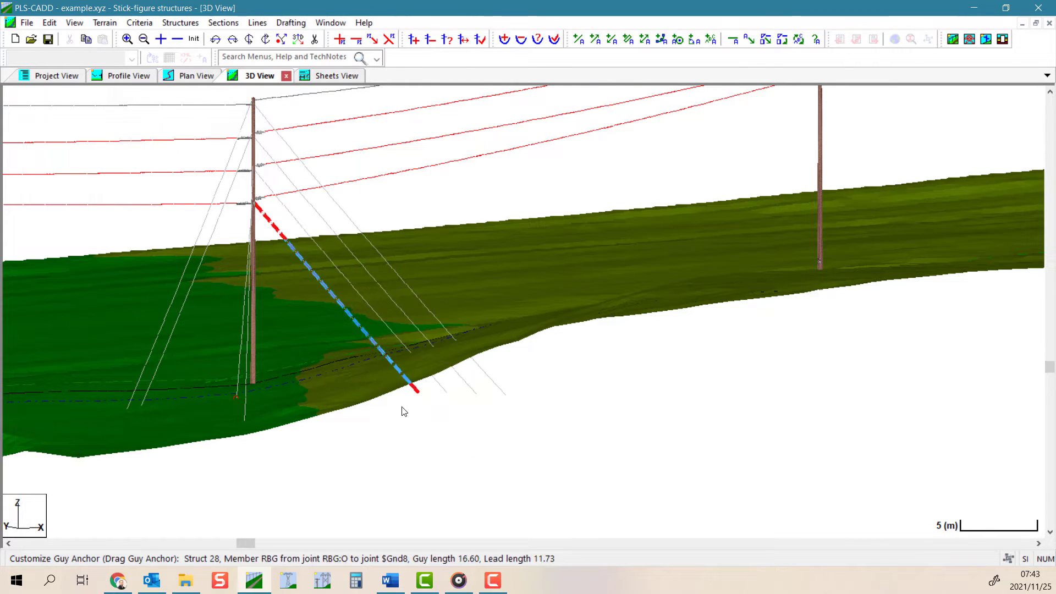
key(shift)
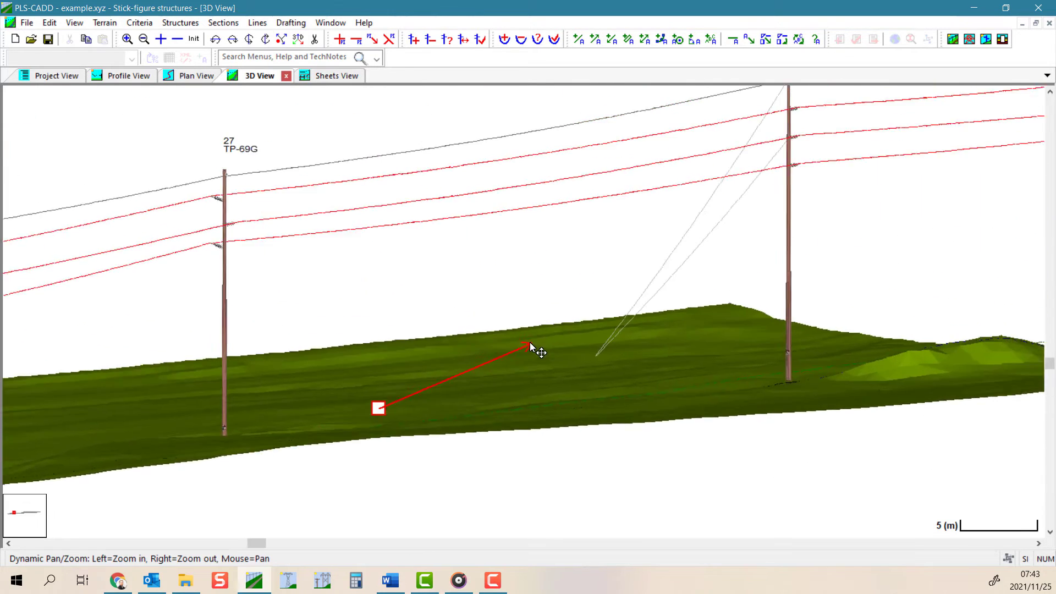
key(ctrl)
scroll(463, 453, down, 1)
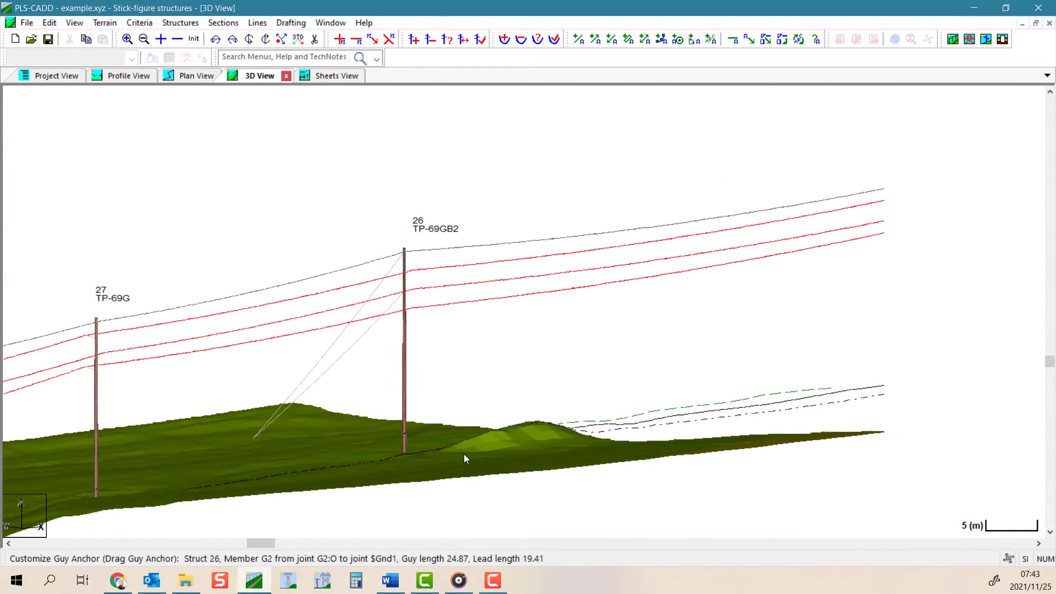
scroll(363, 349, up, 2)
scroll(335, 366, down, 1)
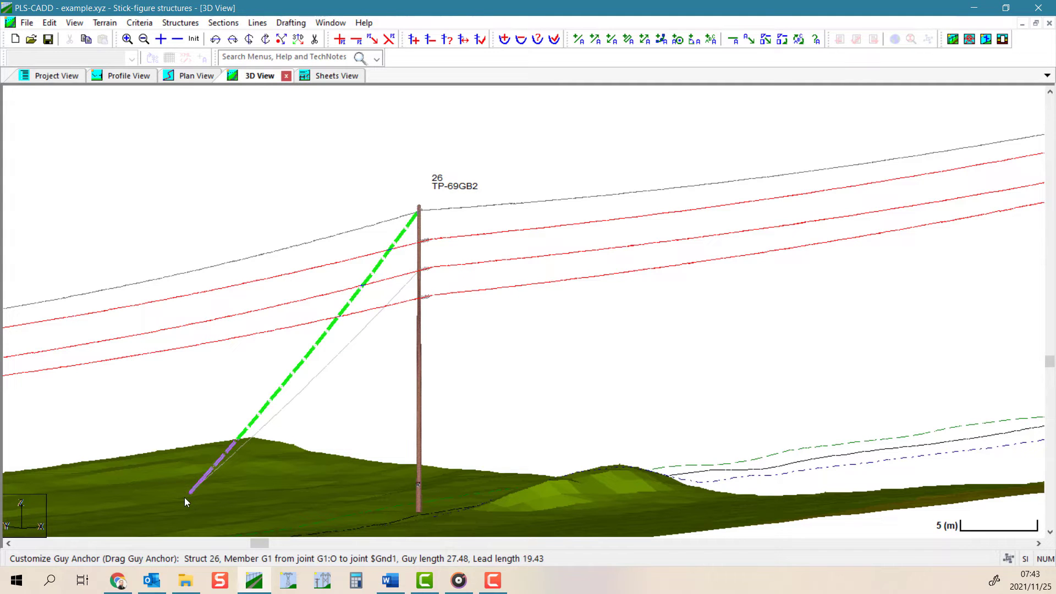
drag(188, 498, 262, 496)
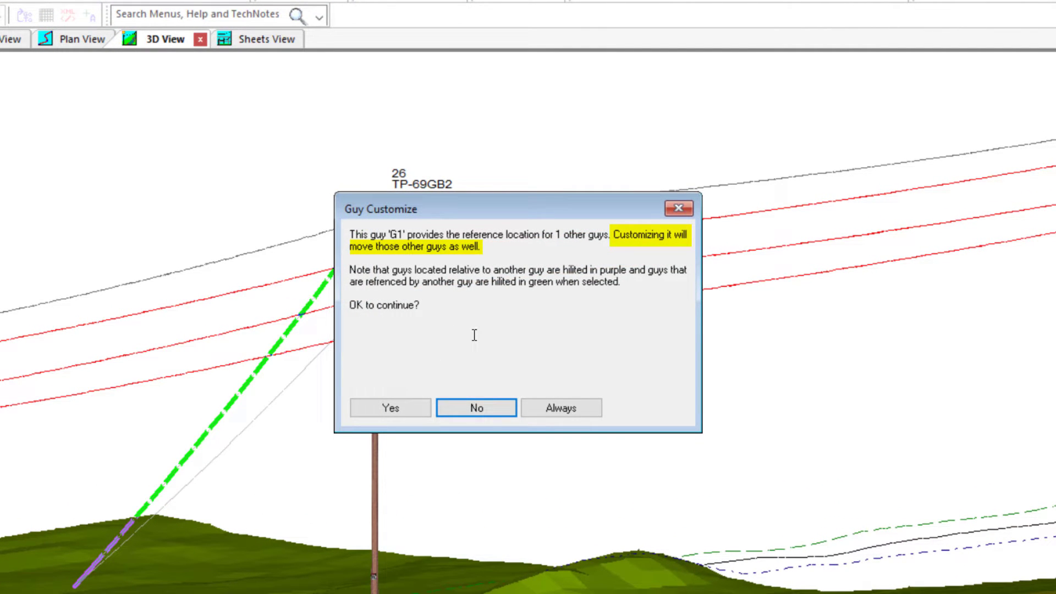
click(411, 410)
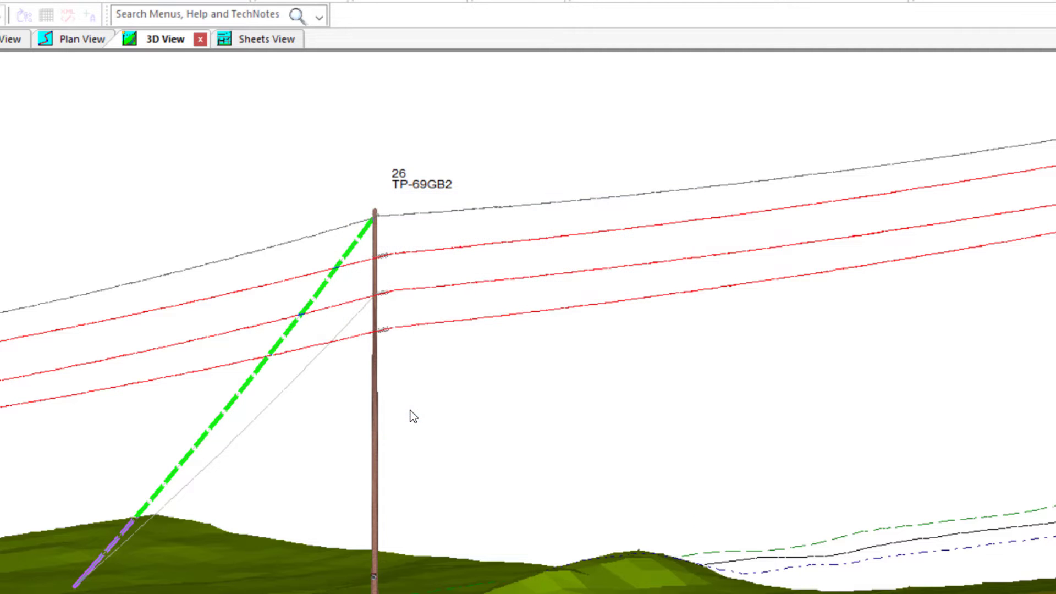
click(498, 453)
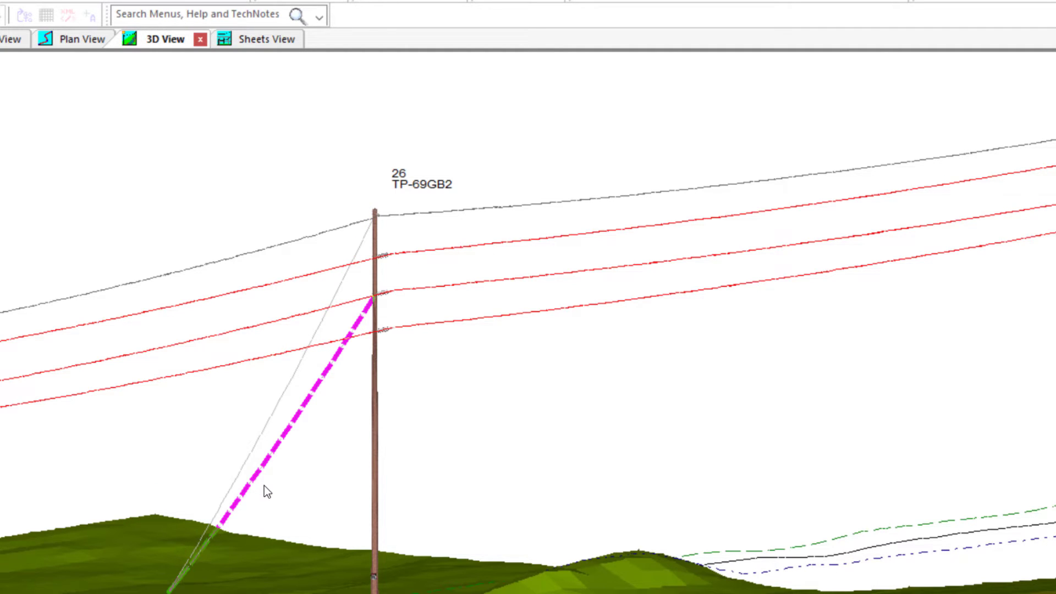
Try to move the anchor of structure 26's lower guy G2 freehand, separately from guy G1
click(275, 557)
click(242, 593)
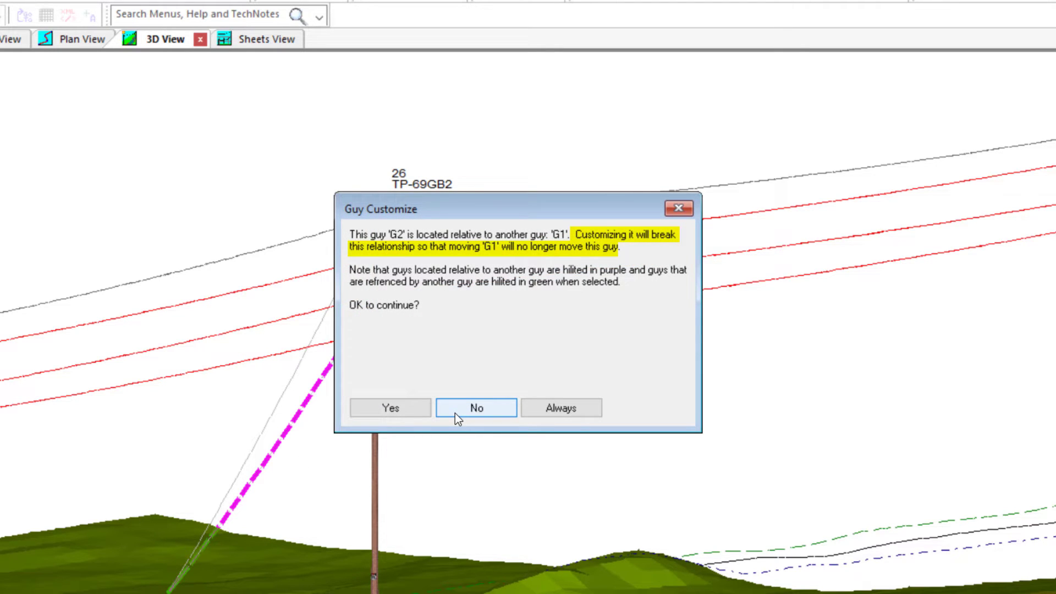
click(391, 408)
click(496, 452)
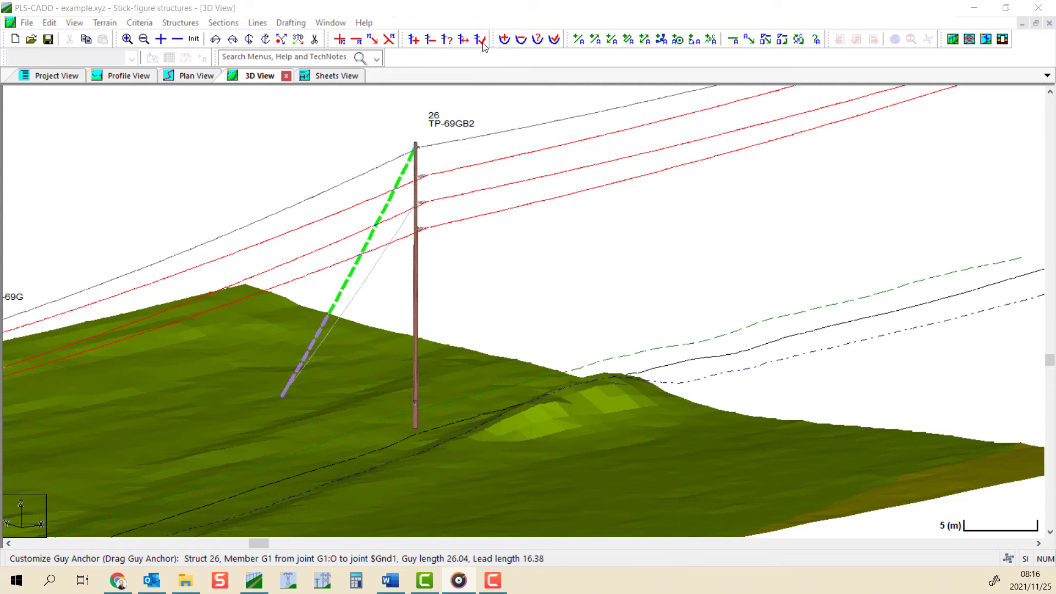
Move the anchor of structure 28's guy SAG inline with the set 5, phase 2 back span wire, on the side opposing it
middle_click(671, 213)
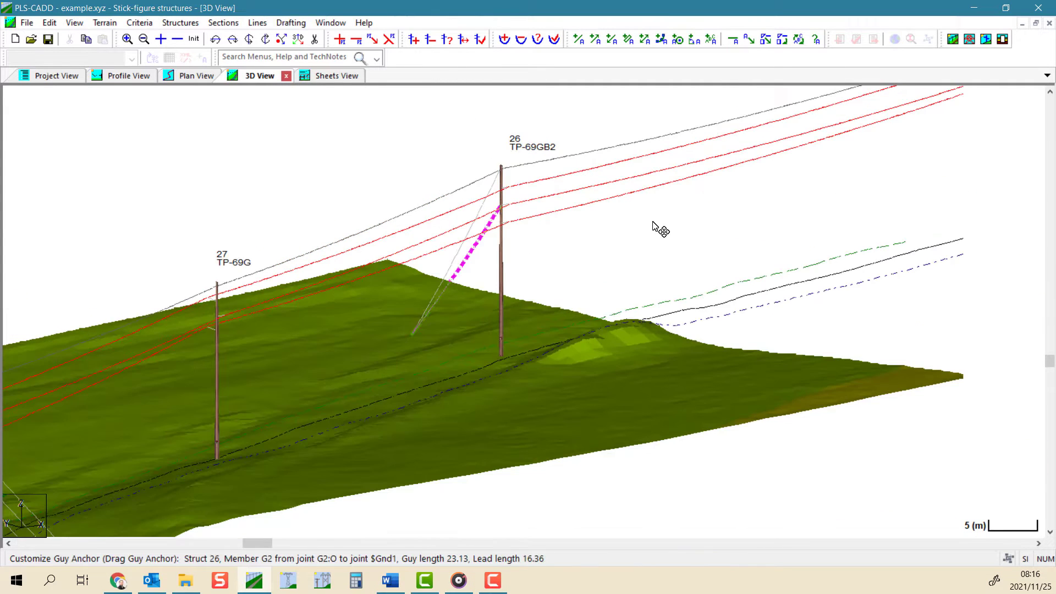
key(ctrl)
key(ctrl)
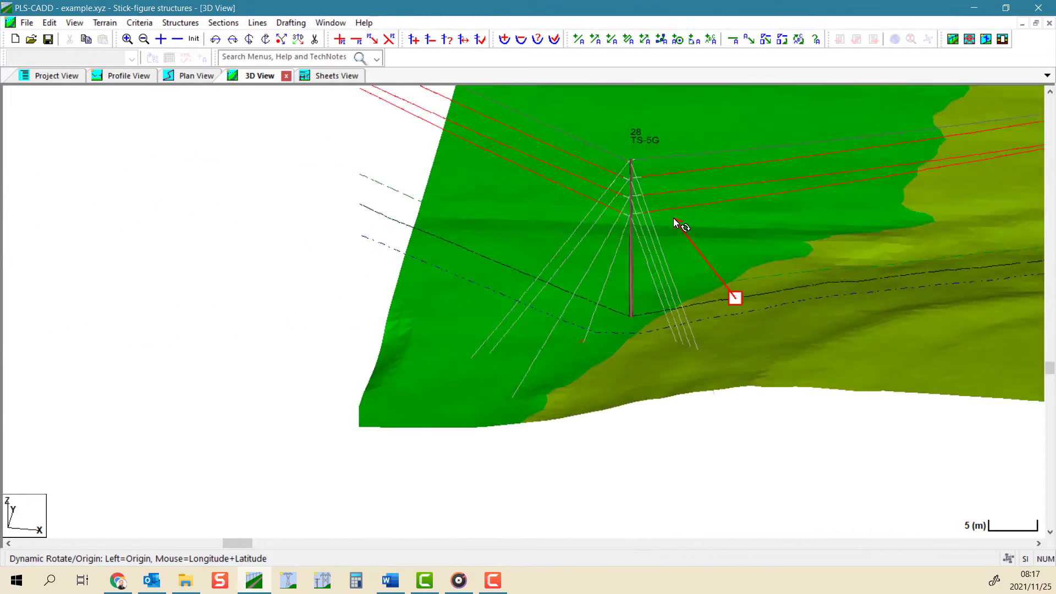
key(ctrl)
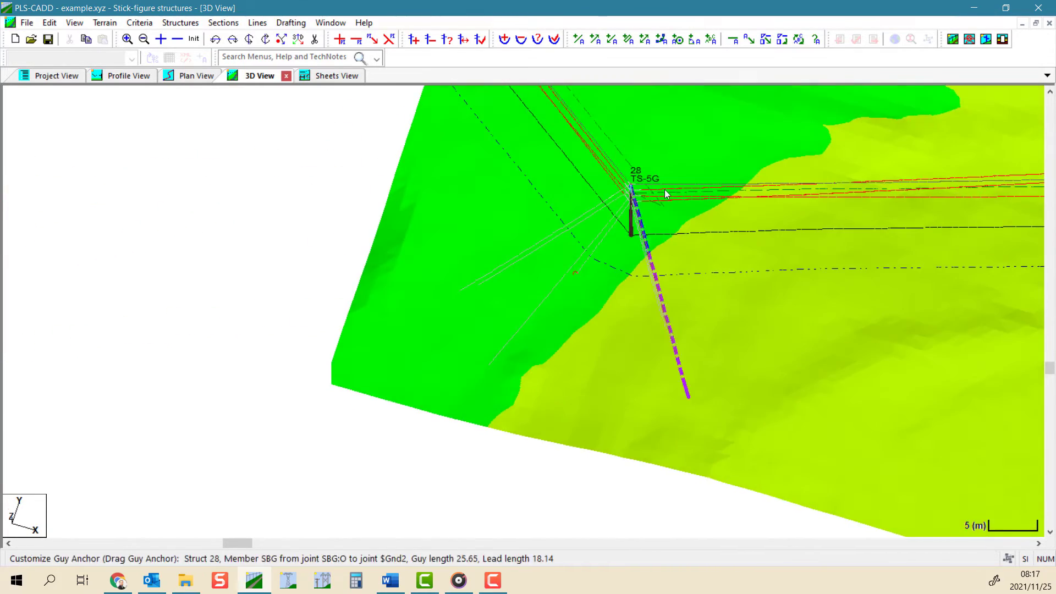
scroll(639, 191, up, 4)
click(621, 188)
click(180, 22)
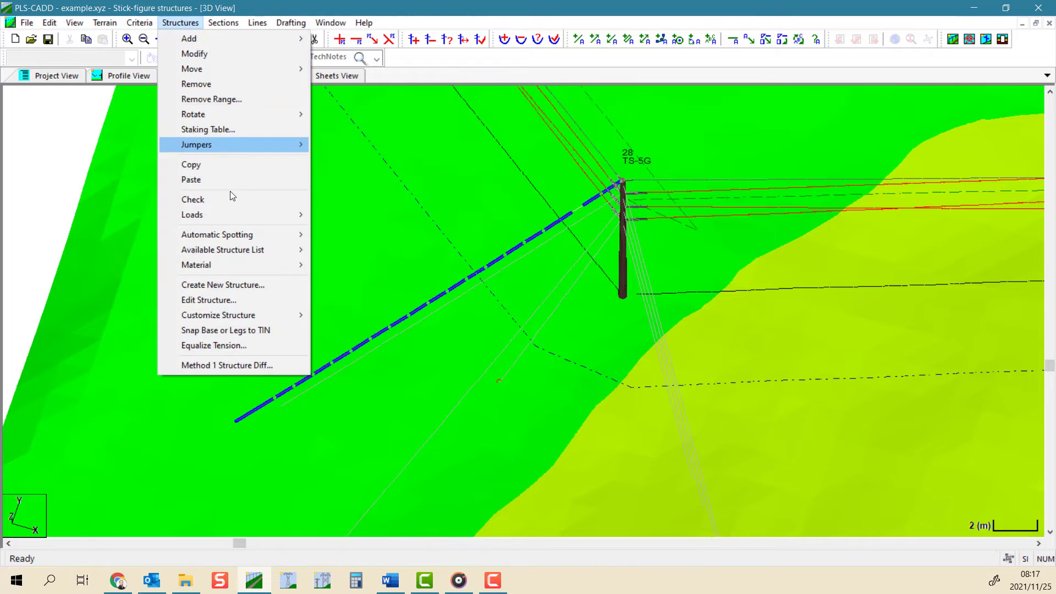
mouse_move(231, 313)
mouse_move(378, 332)
click(579, 361)
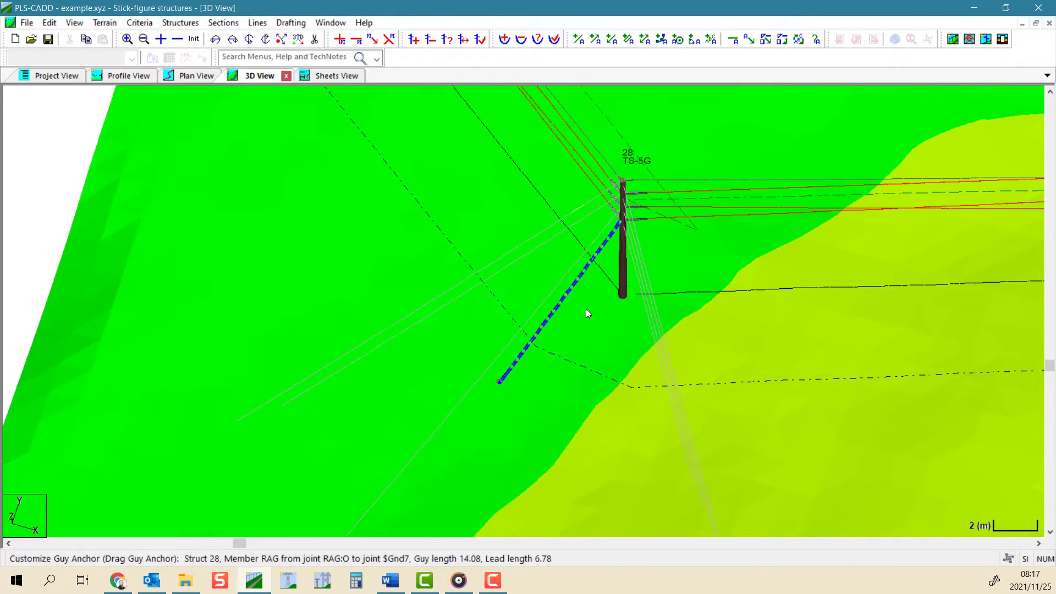
click(469, 279)
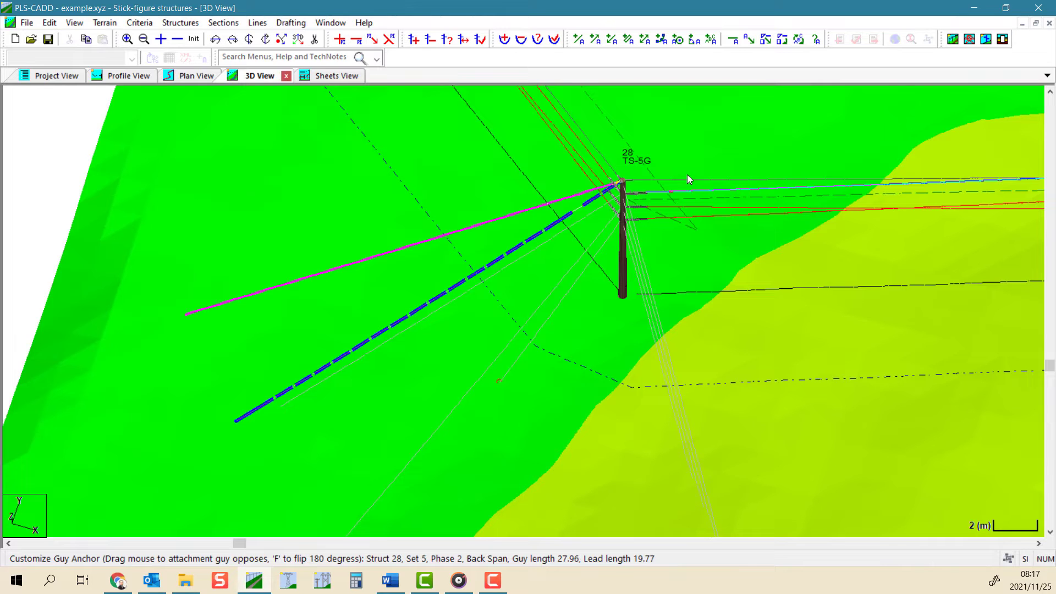
key(f)
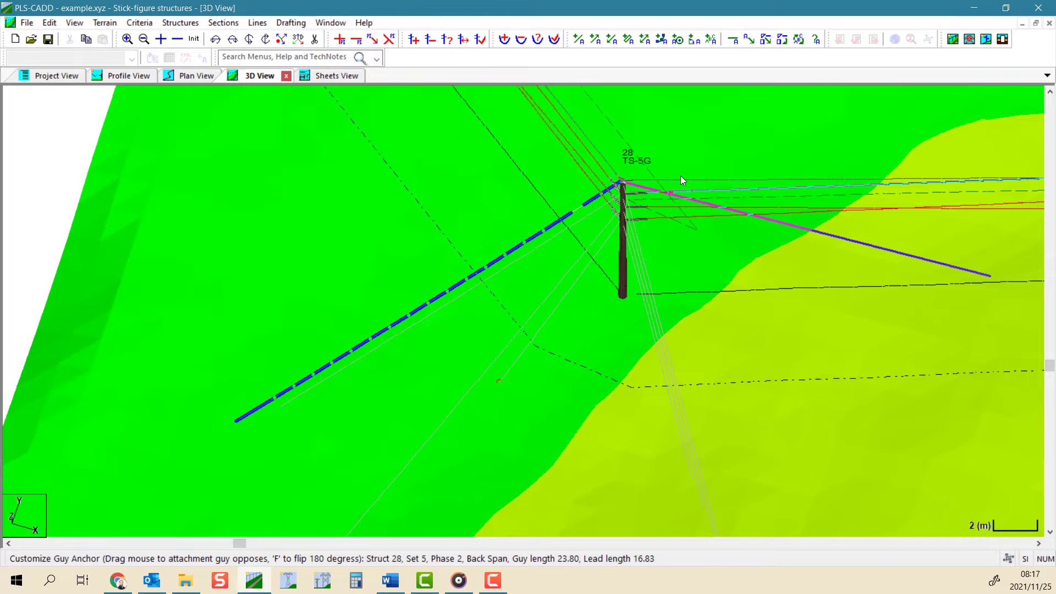
key(f)
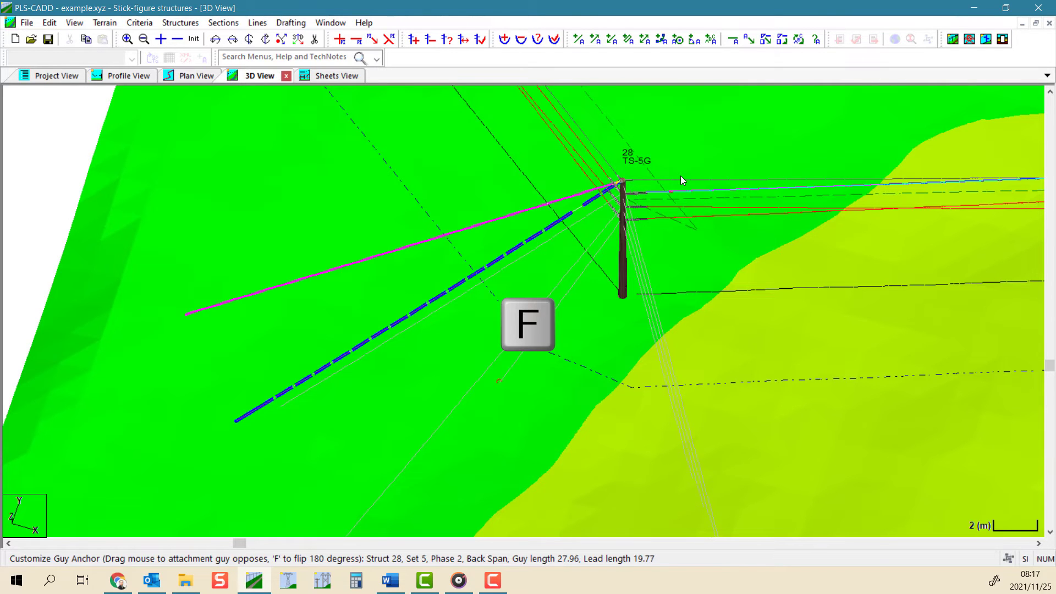
click(681, 176)
click(514, 388)
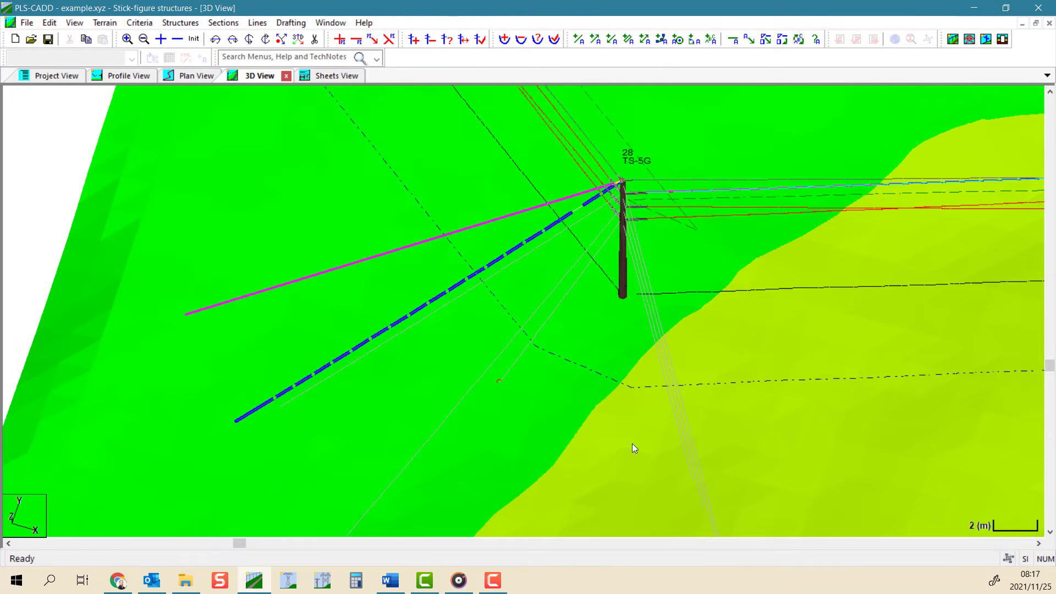
key(Return)
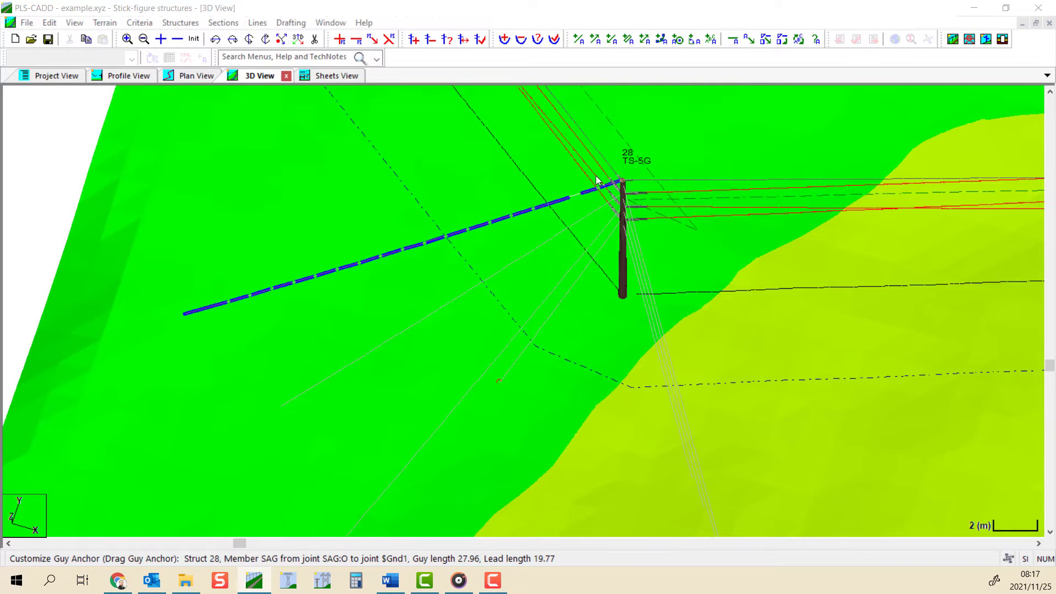
click(687, 14)
key(Return)
Move the anchor of structure 28's guy SBG so that the guy bisects the line angle
middle_drag(593, 337, 597, 208)
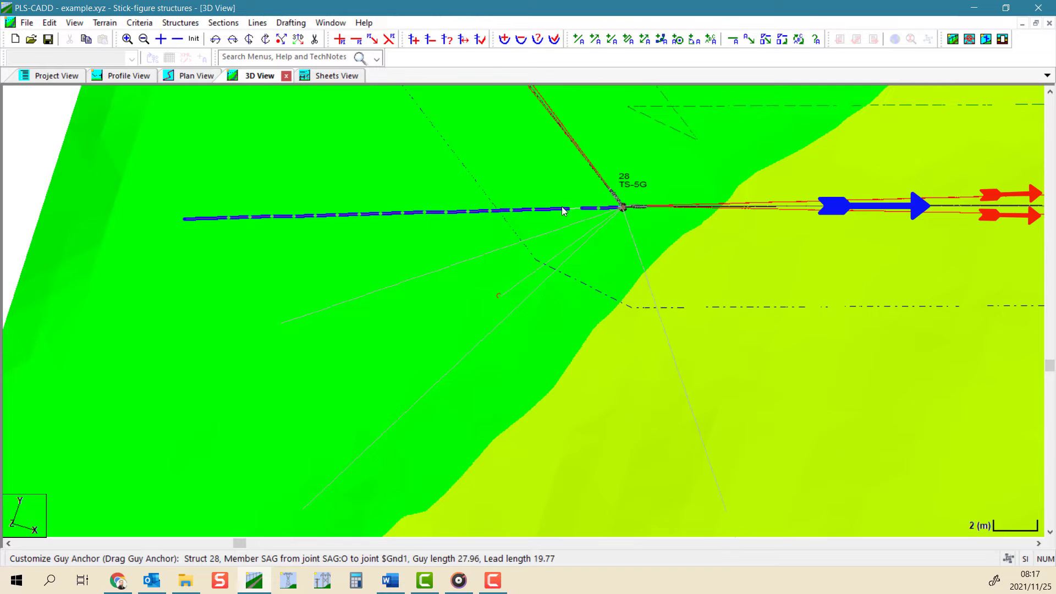
middle_drag(602, 226, 637, 265)
click(180, 22)
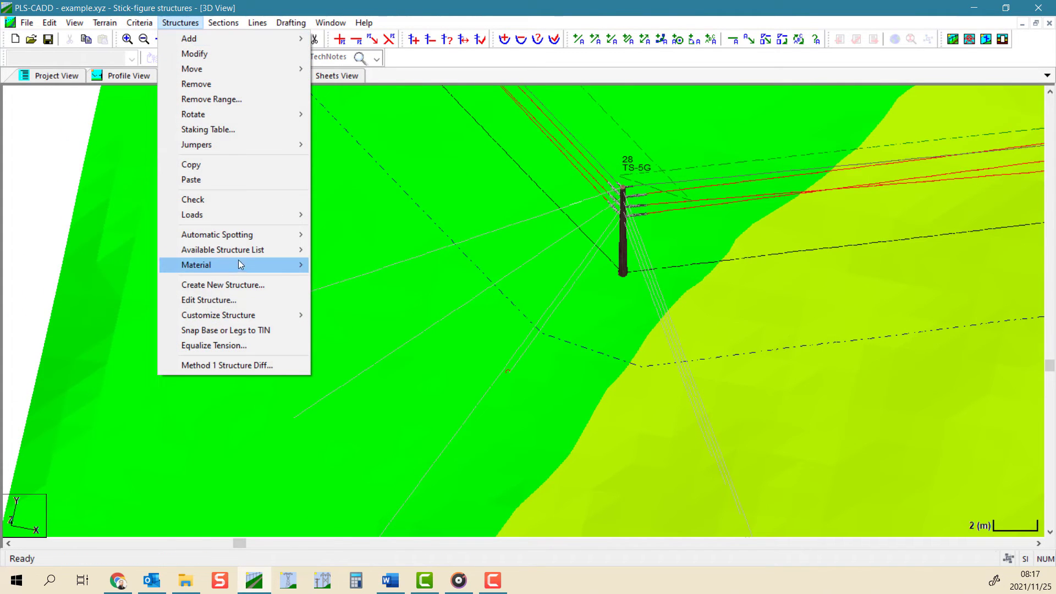
mouse_move(243, 315)
mouse_move(385, 330)
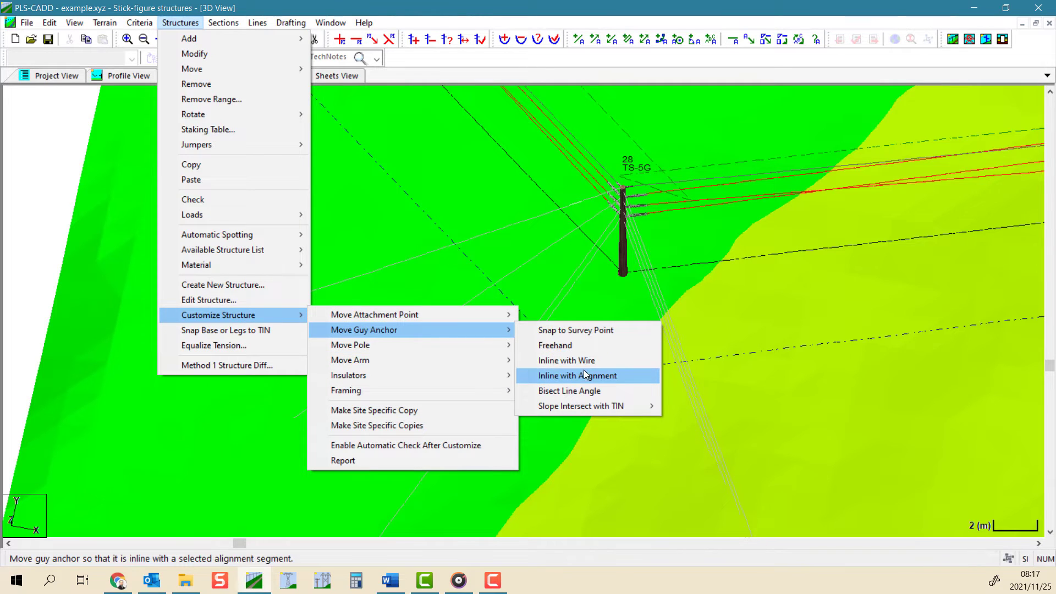
click(621, 390)
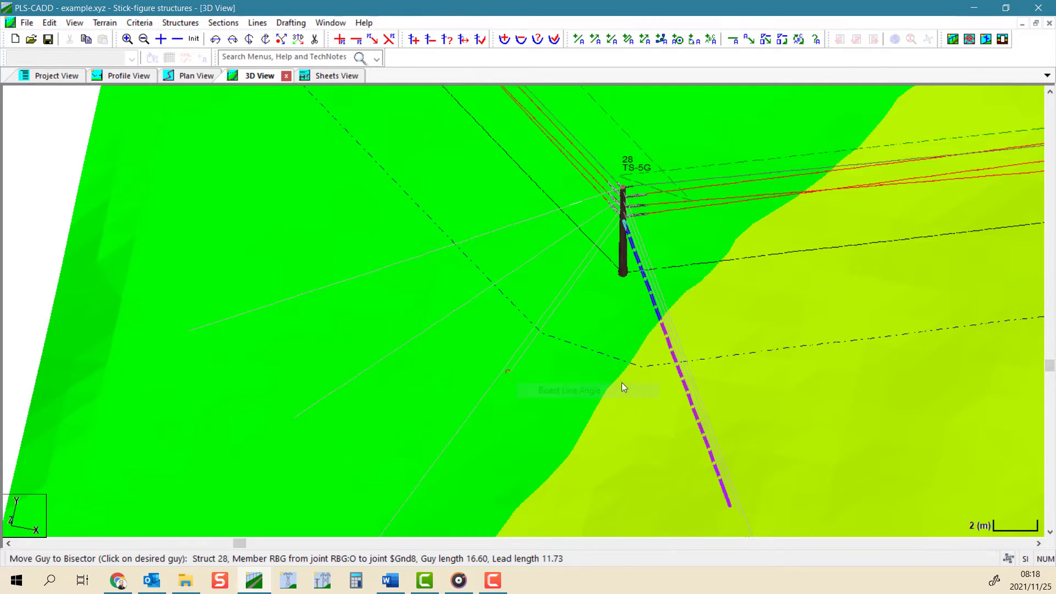
click(671, 295)
click(511, 391)
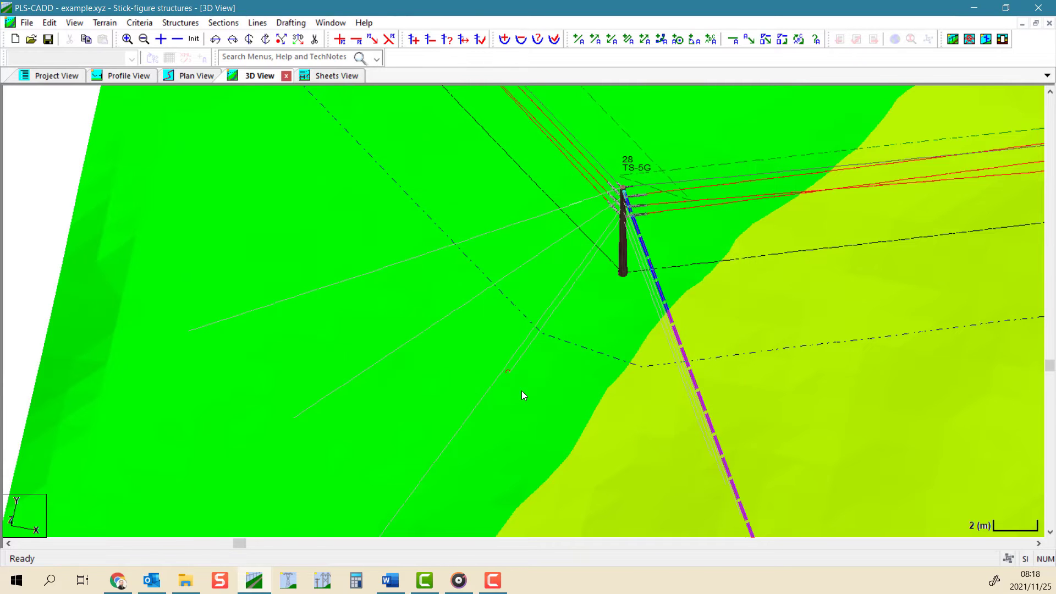
middle_drag(517, 427, 652, 292)
middle_drag(652, 252, 685, 210)
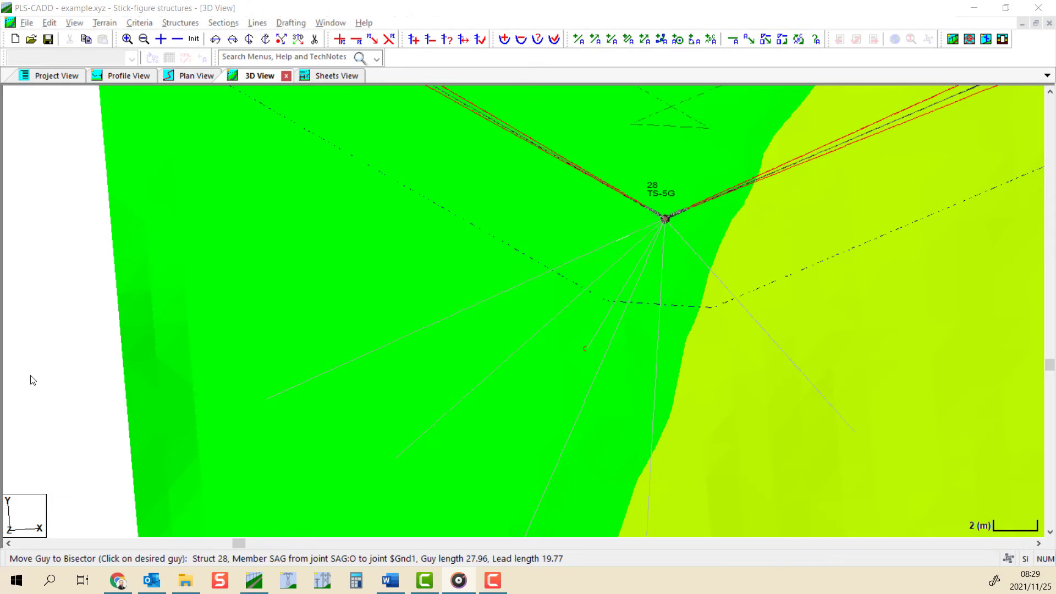
click(505, 3)
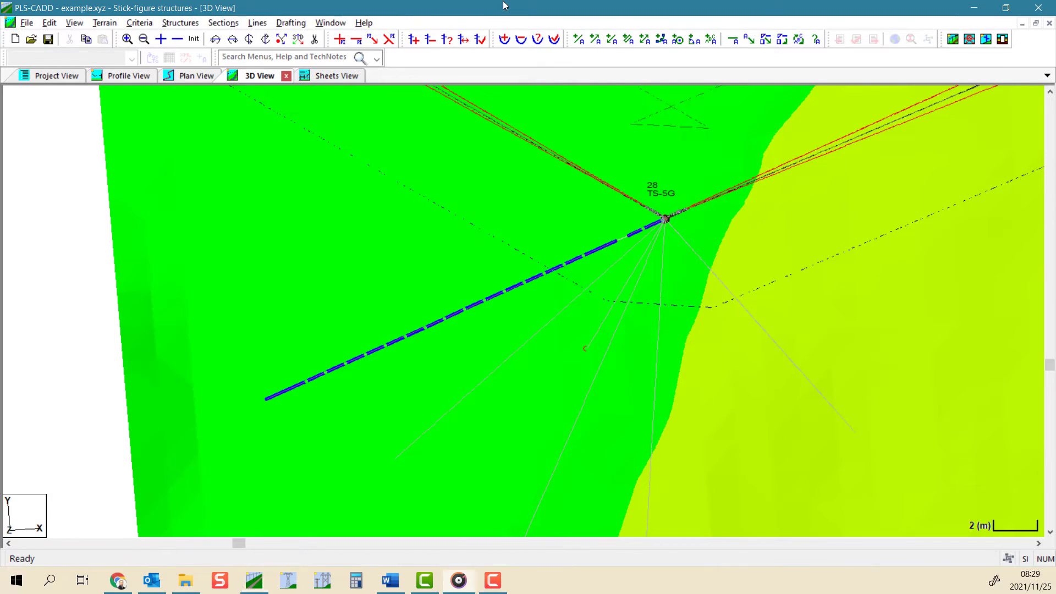
click(168, 25)
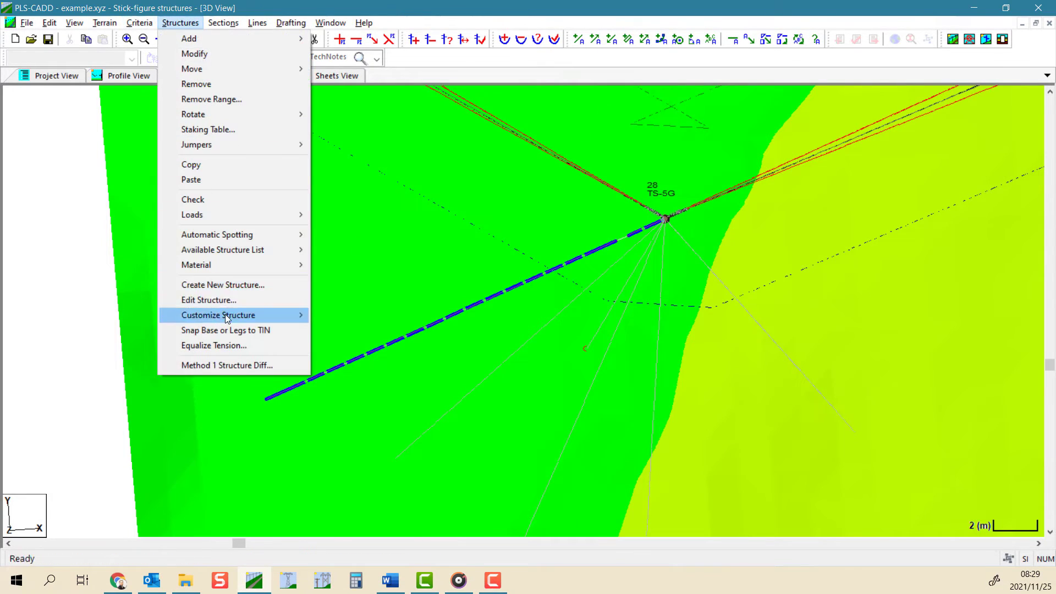
mouse_move(226, 315)
mouse_move(374, 333)
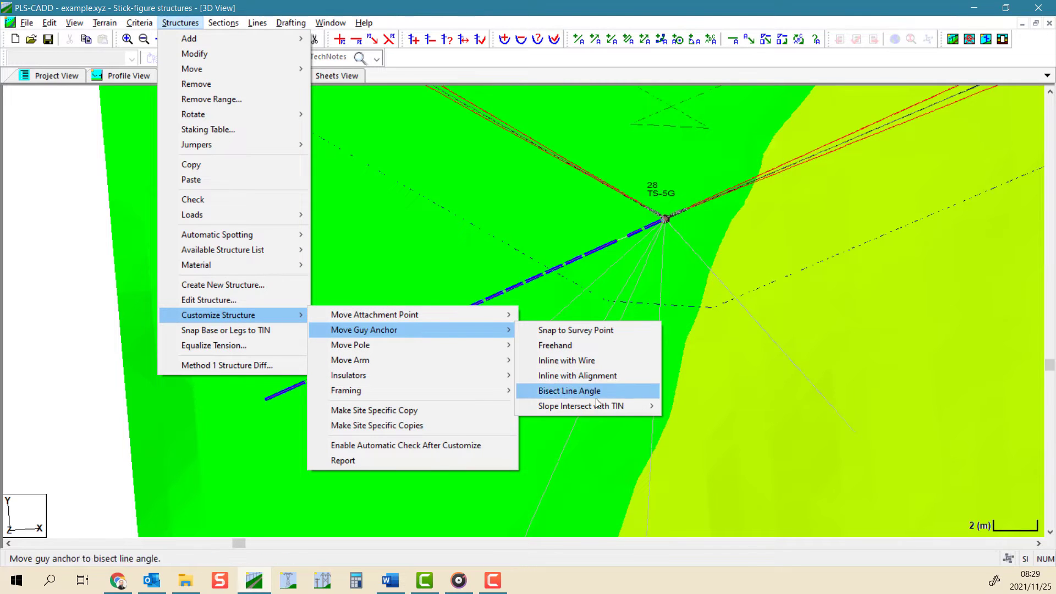
mouse_move(599, 407)
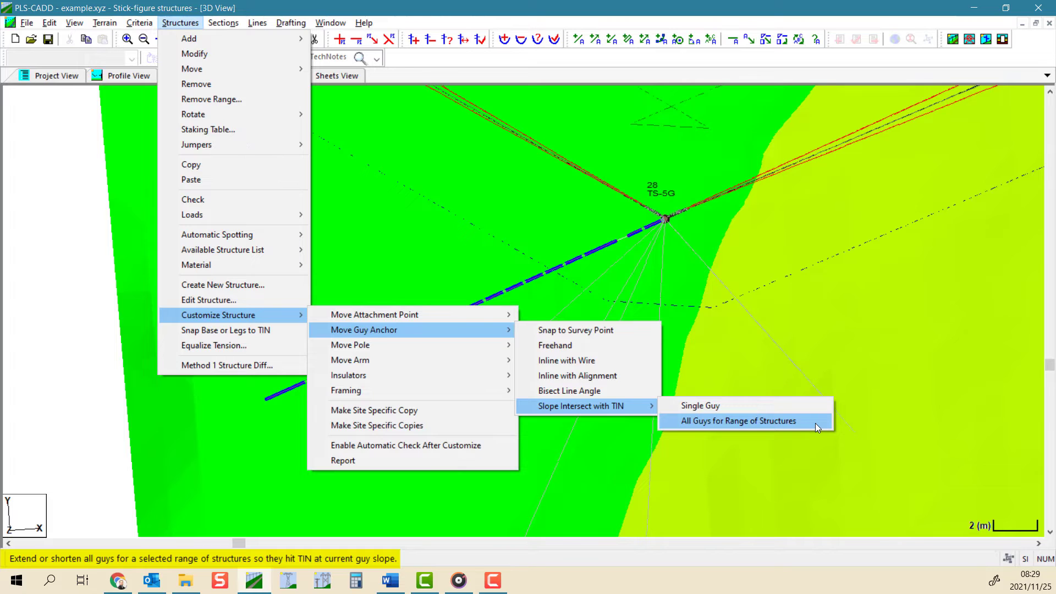
click(682, 8)
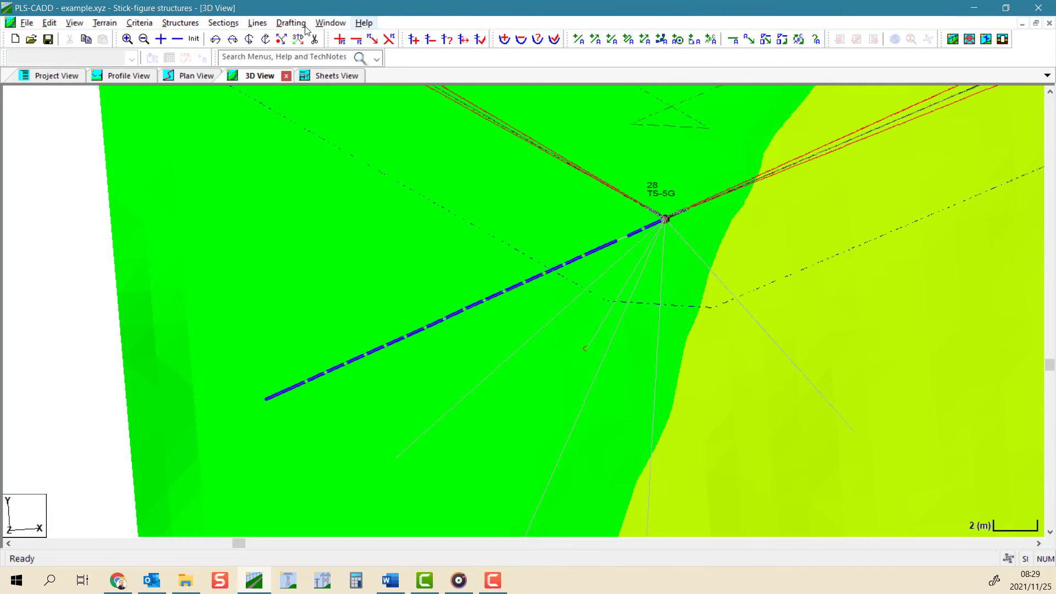
Make Arm Rotation the active project line with all other lines hidden, and turn the 3D view to the guy ends of structure 28
click(258, 23)
click(289, 86)
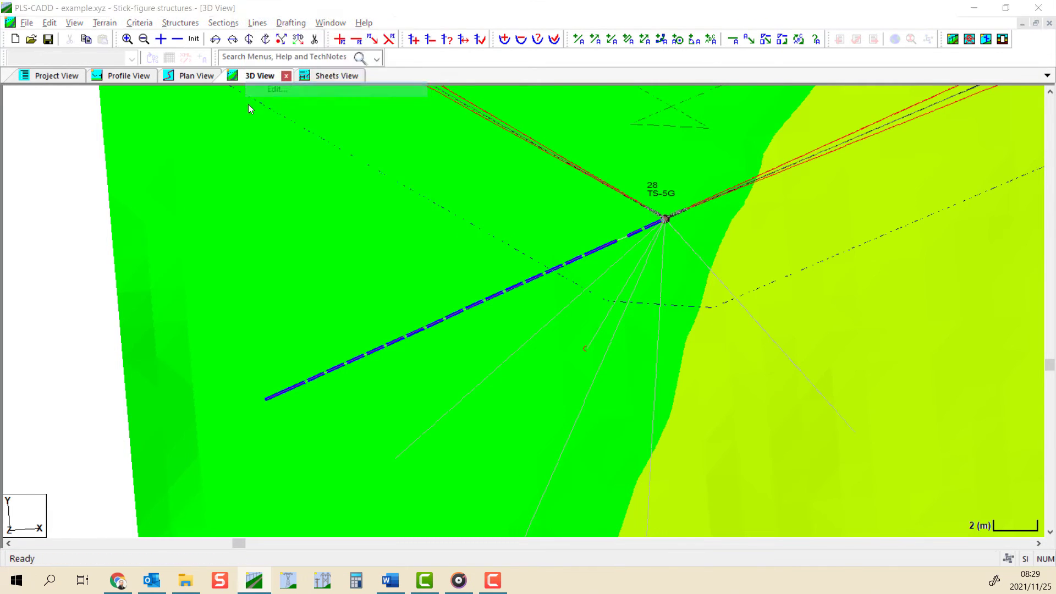
click(129, 285)
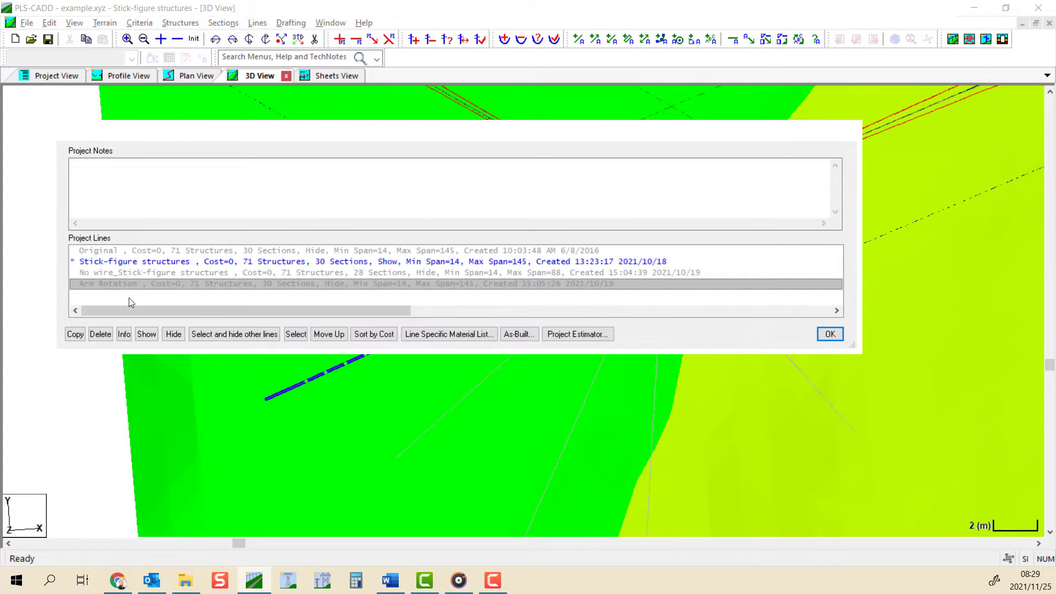
click(240, 336)
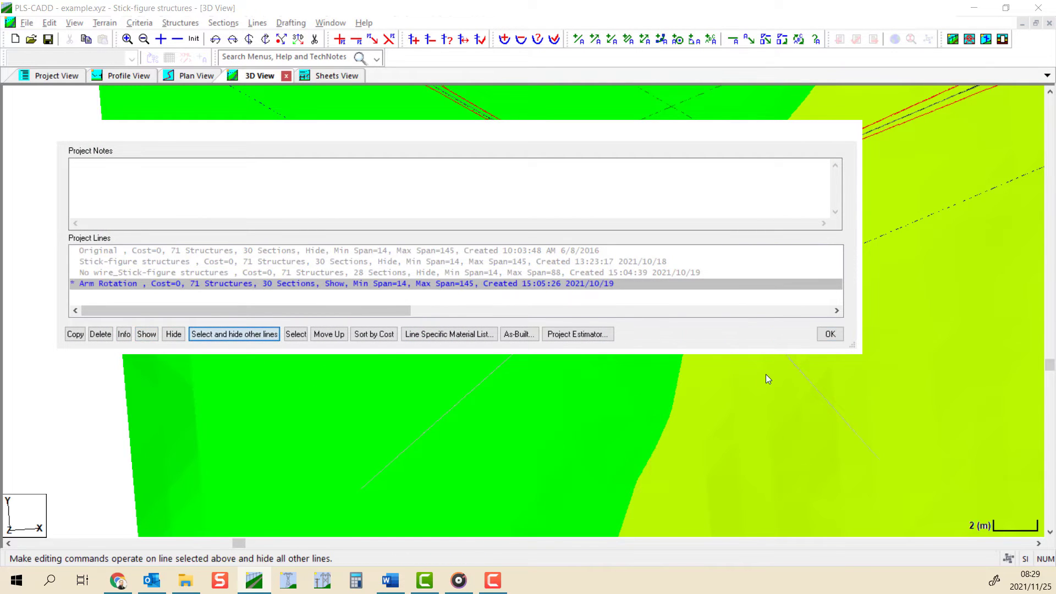
click(829, 333)
middle_drag(686, 179, 753, 424)
scroll(675, 207, down, 3)
scroll(740, 377, up, 3)
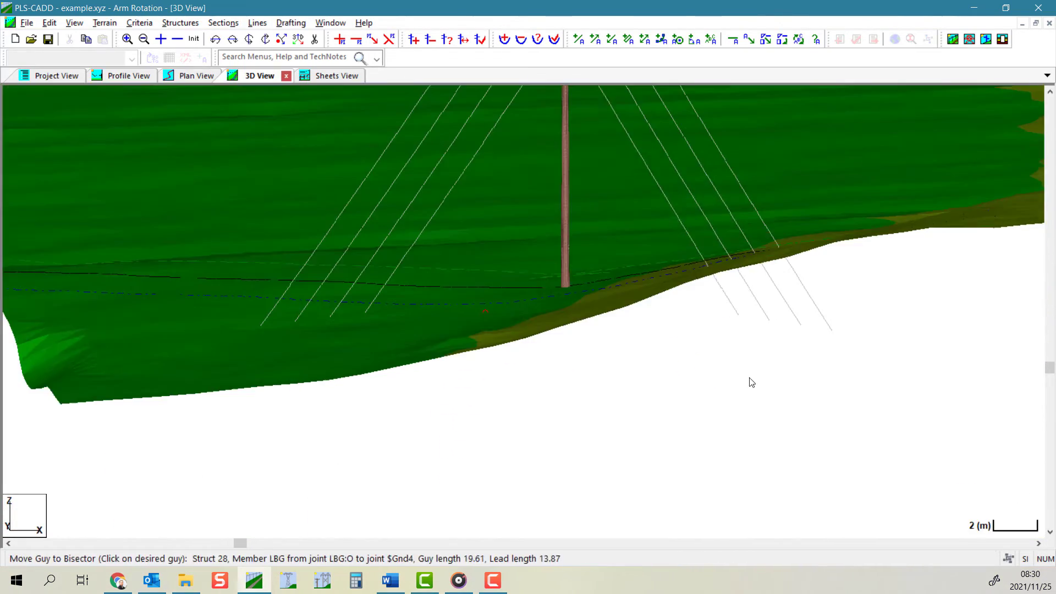
Move all guy anchors of structure 28 to their slope intersection with the TIN, using range 28 to 28 and a location-specific structure file copy
middle_drag(711, 365, 787, 358)
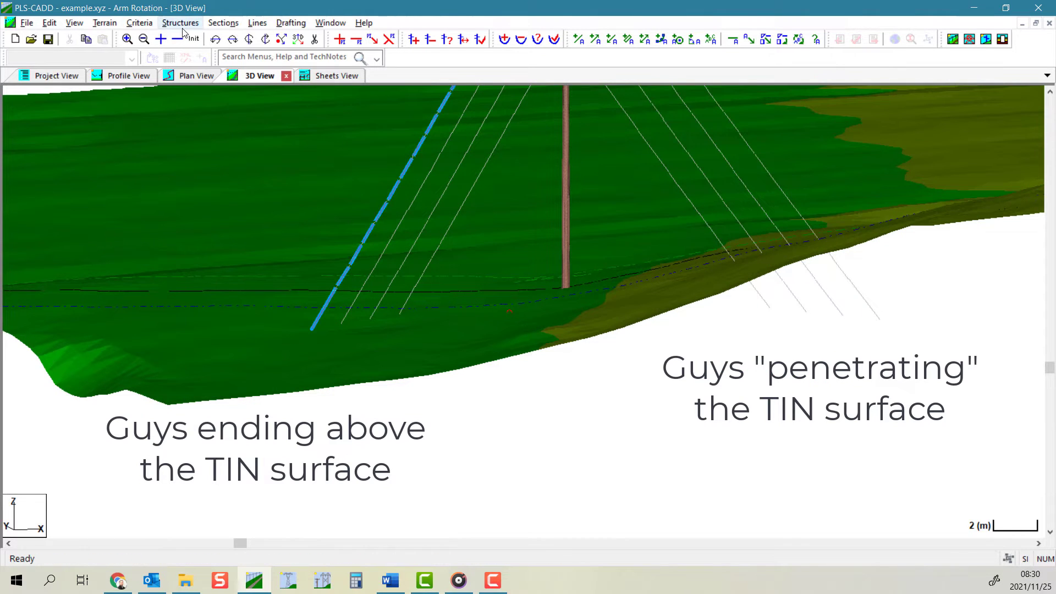
middle_drag(469, 374, 474, 318)
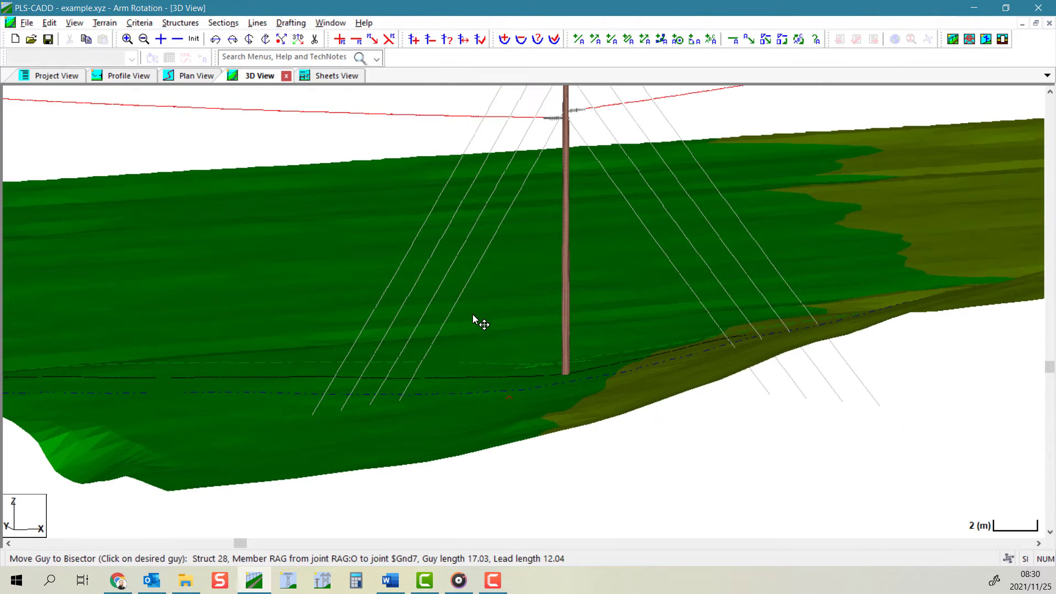
click(448, 296)
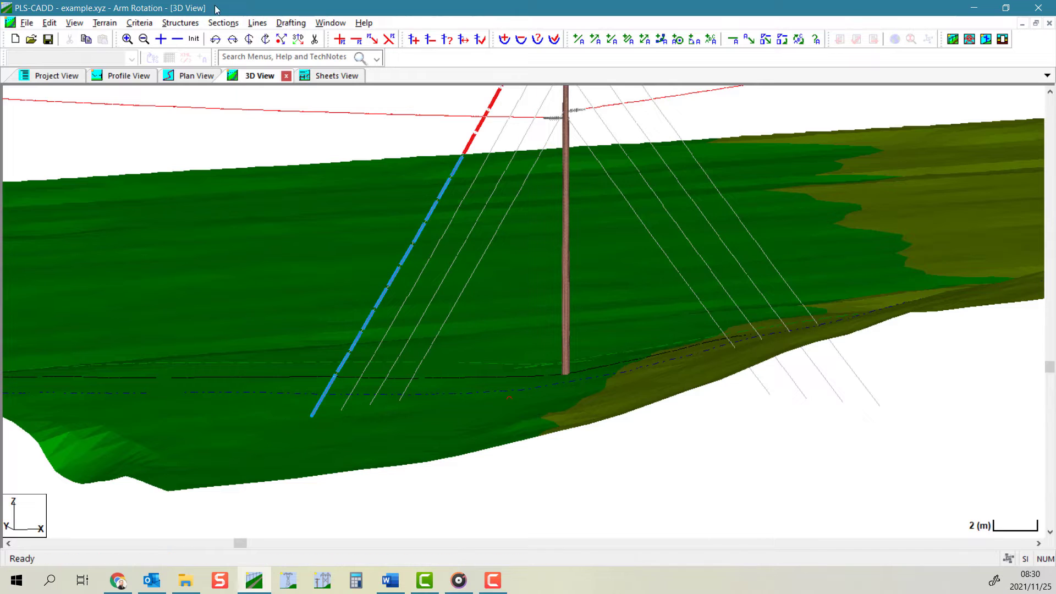
click(179, 23)
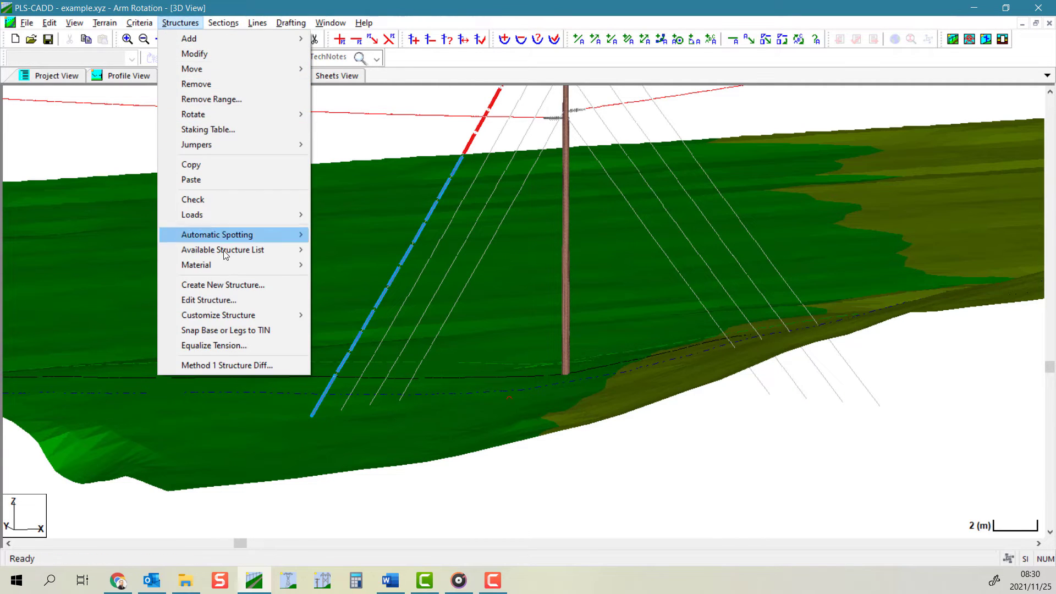
mouse_move(273, 315)
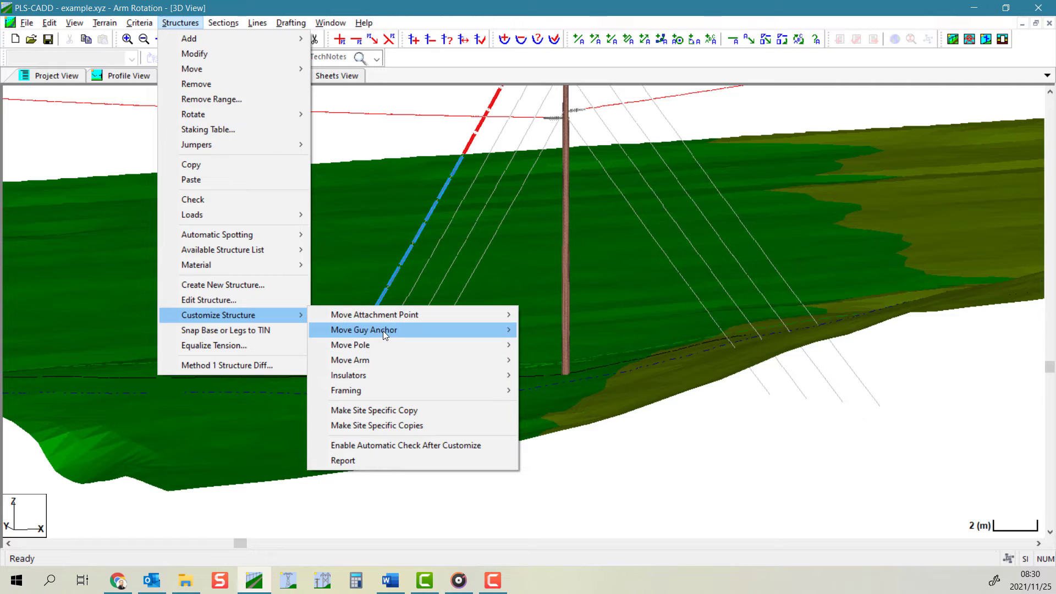
mouse_move(431, 332)
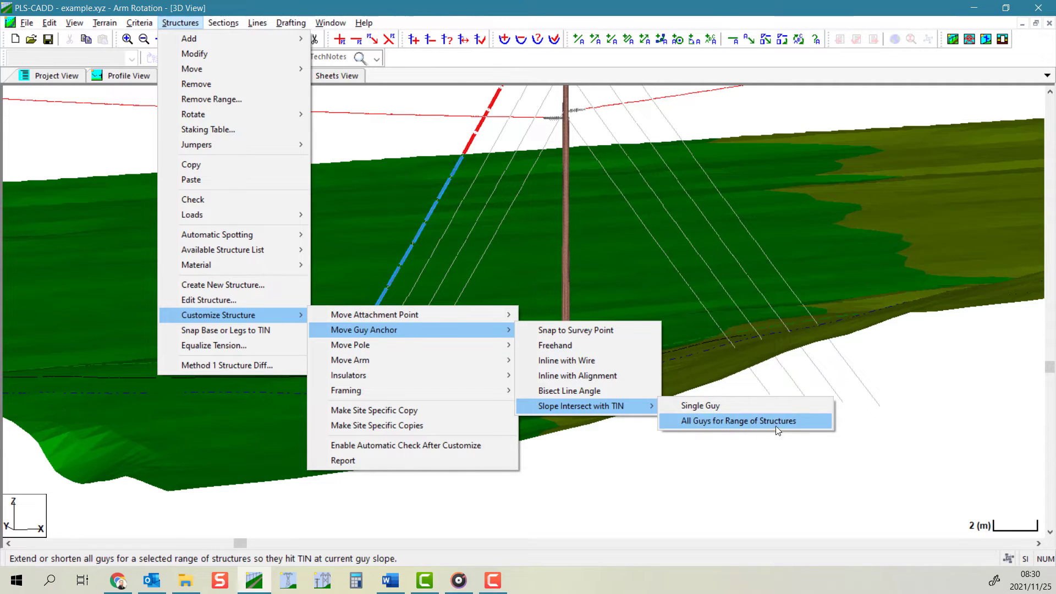
click(810, 424)
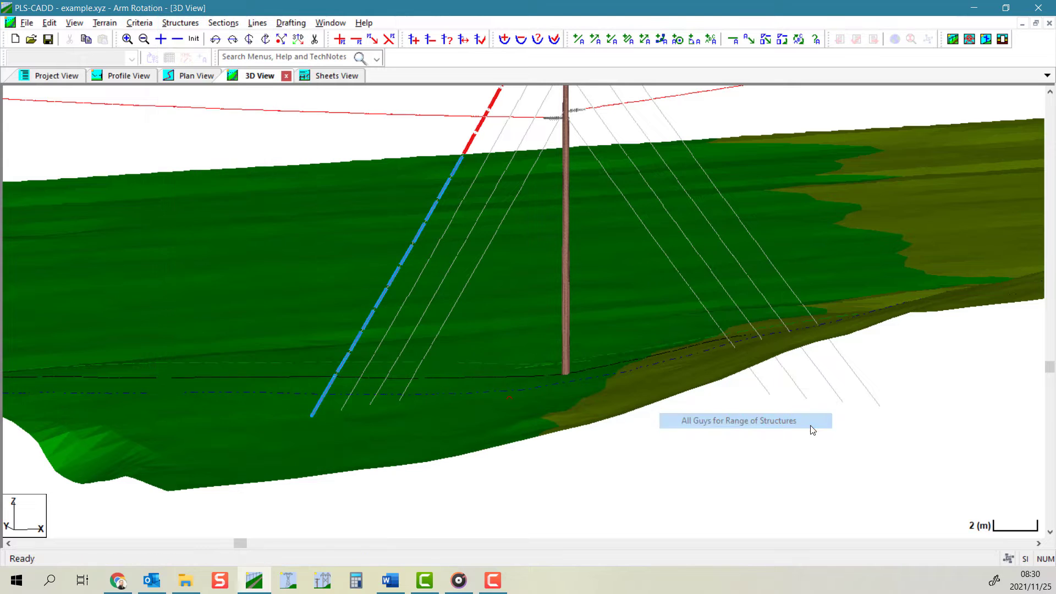
click(566, 375)
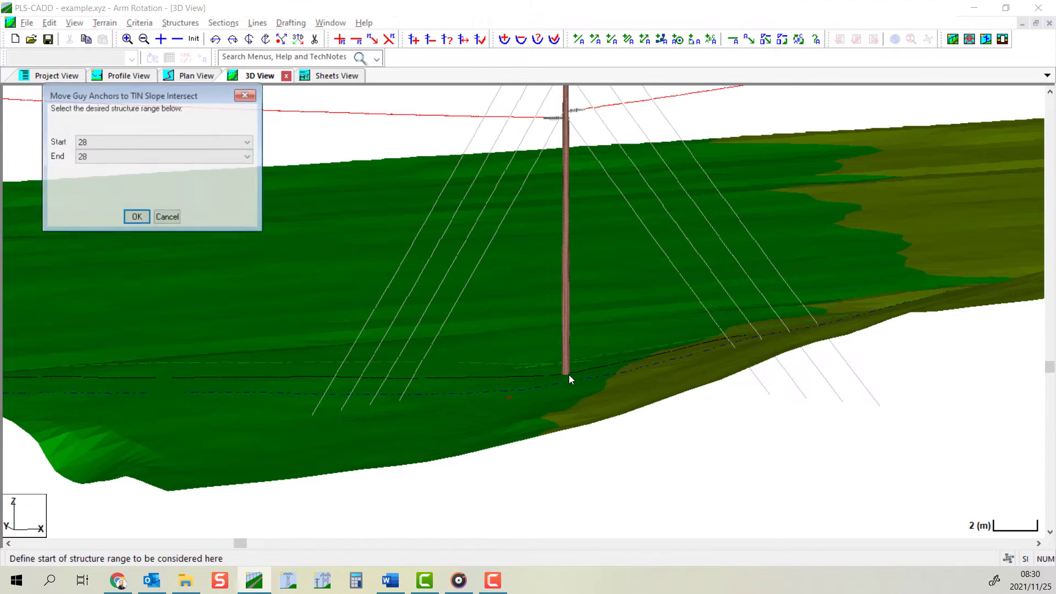
click(187, 143)
click(181, 143)
click(101, 161)
click(101, 160)
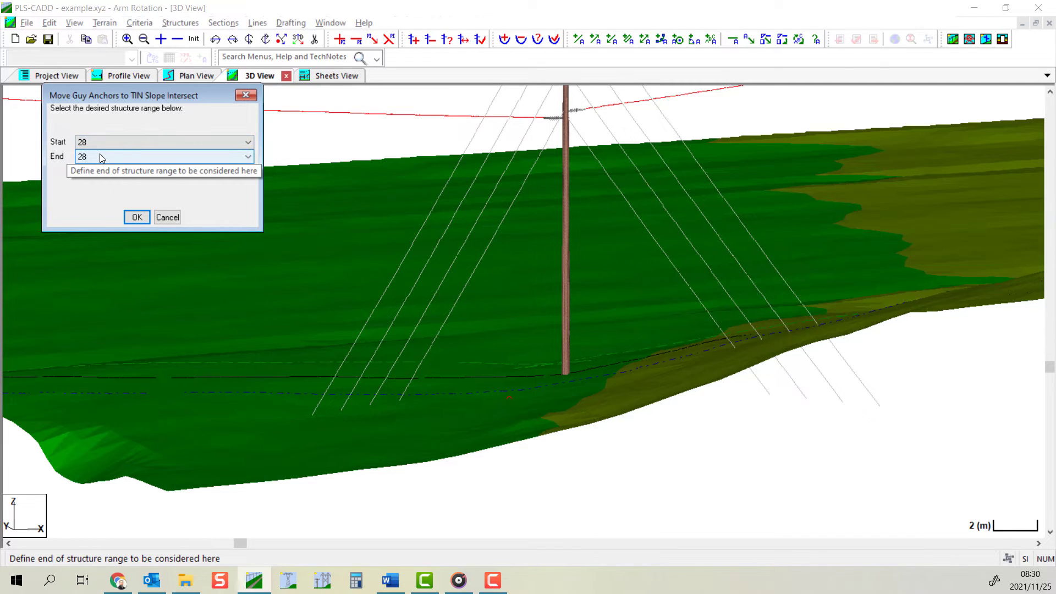
click(138, 218)
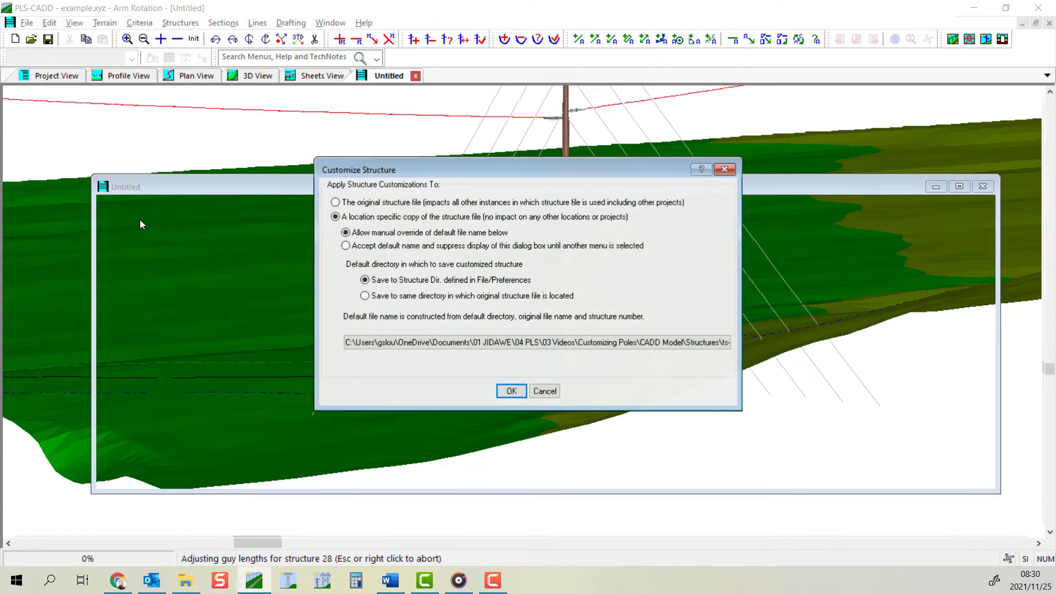
click(509, 389)
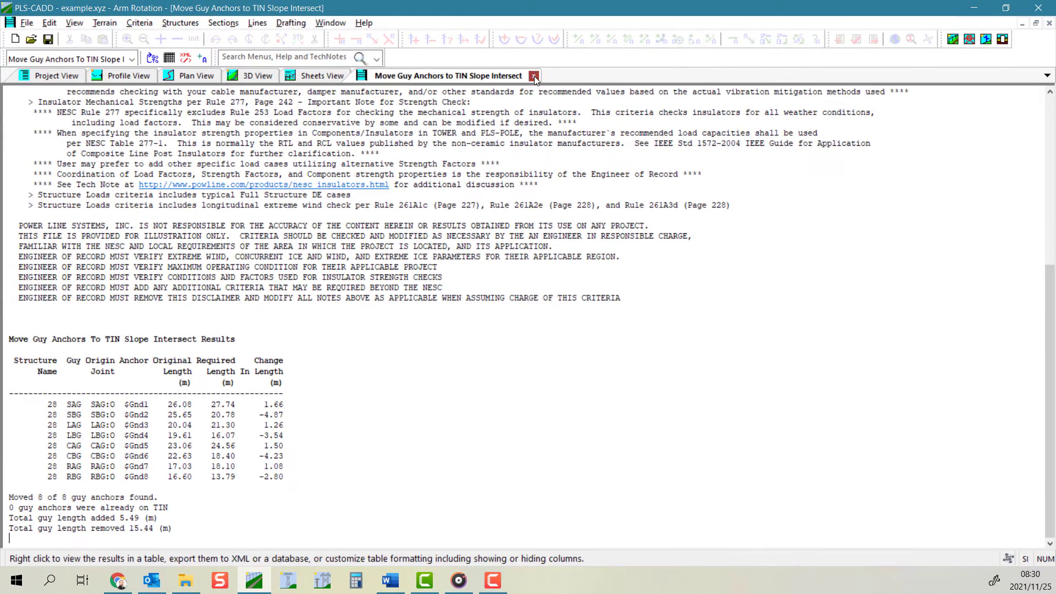
click(533, 76)
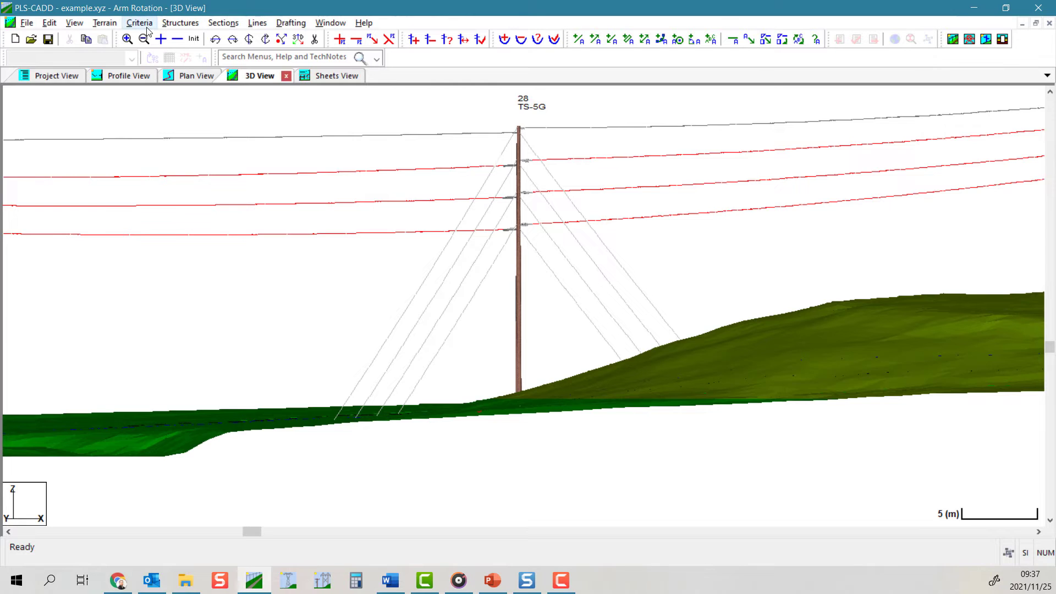
Go to structure 18 in the 3D view and bring its whole pole into view
click(314, 38)
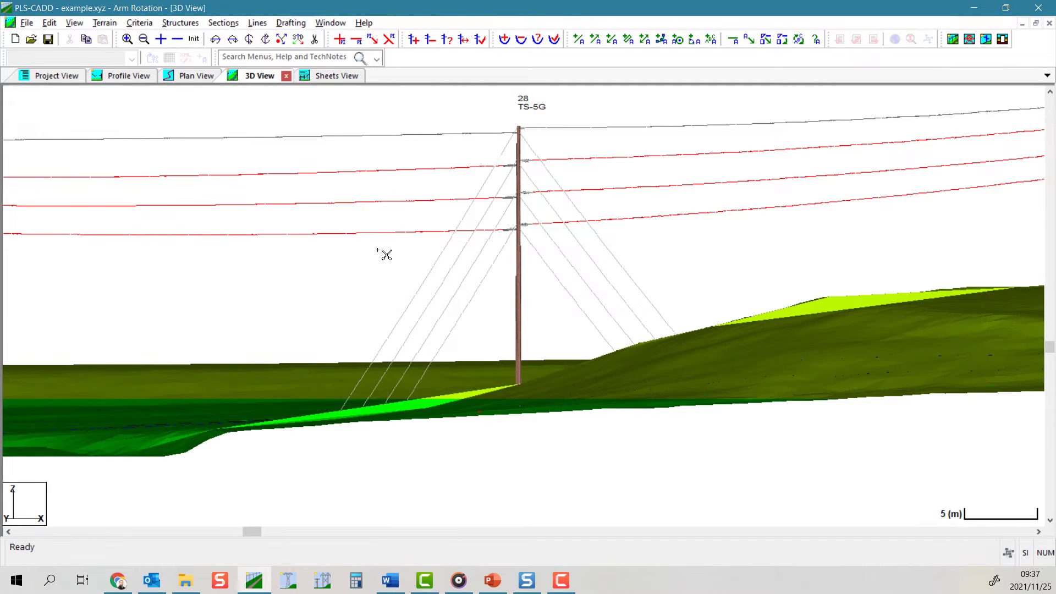
key(g)
key(alt+Down)
text(18)
key(Return)
key(Return)
key(shift)
scroll(533, 328, up, 3)
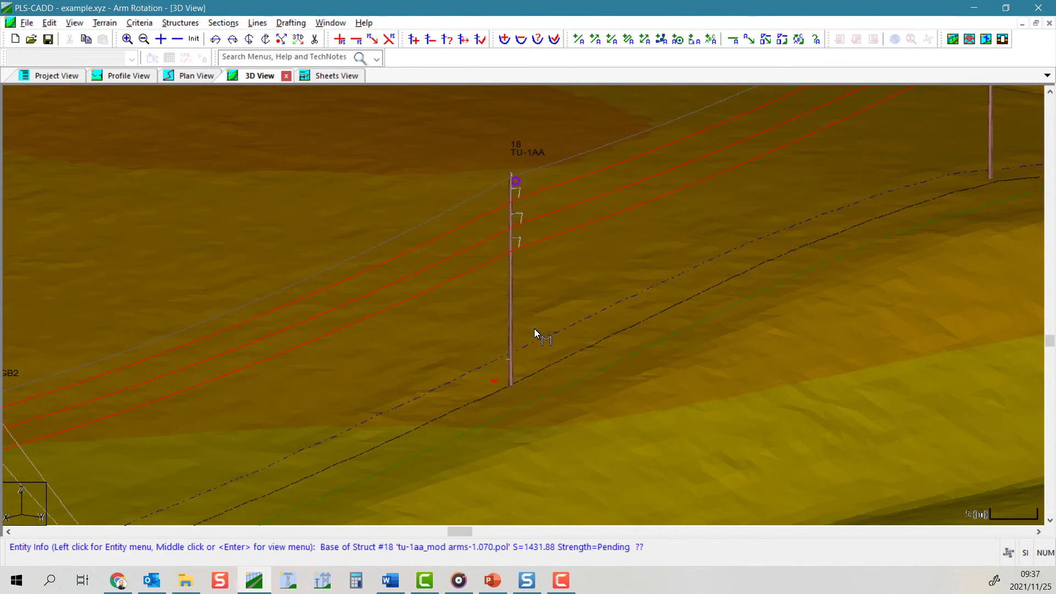
Snap the pole of structure 18 to the survey point beside its base, saving to a location-specific copy of the structure file
click(180, 23)
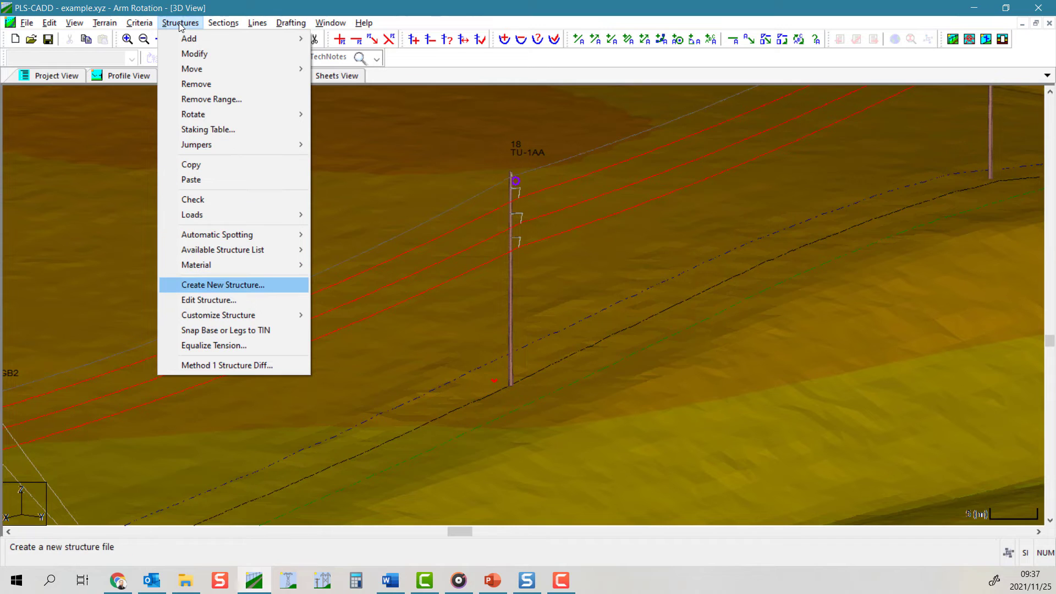
key(Down)
key(Down)
key(Right)
key(Down)
key(Down)
key(Right)
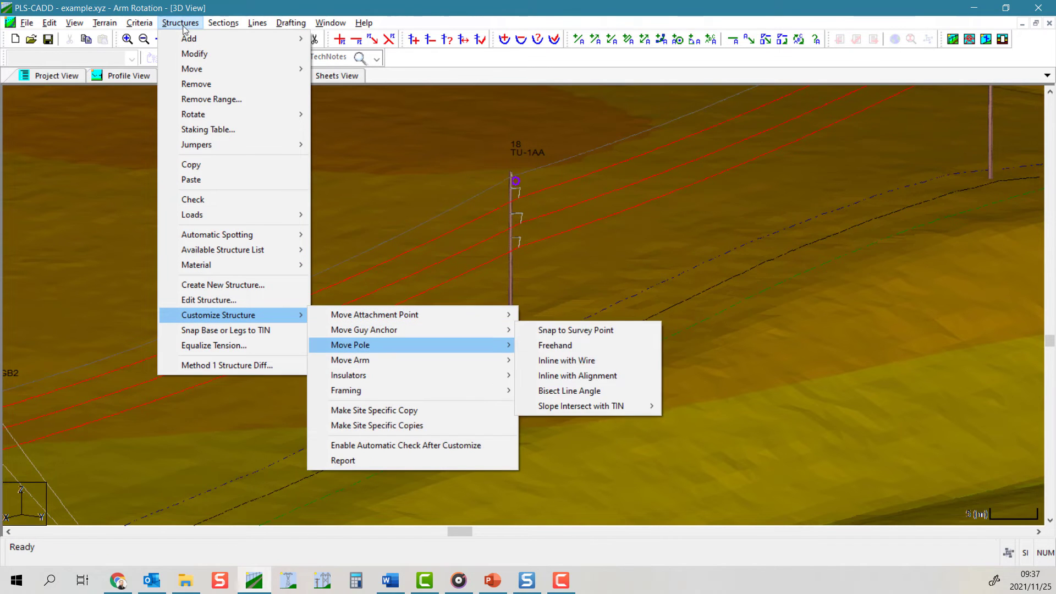
key(Down)
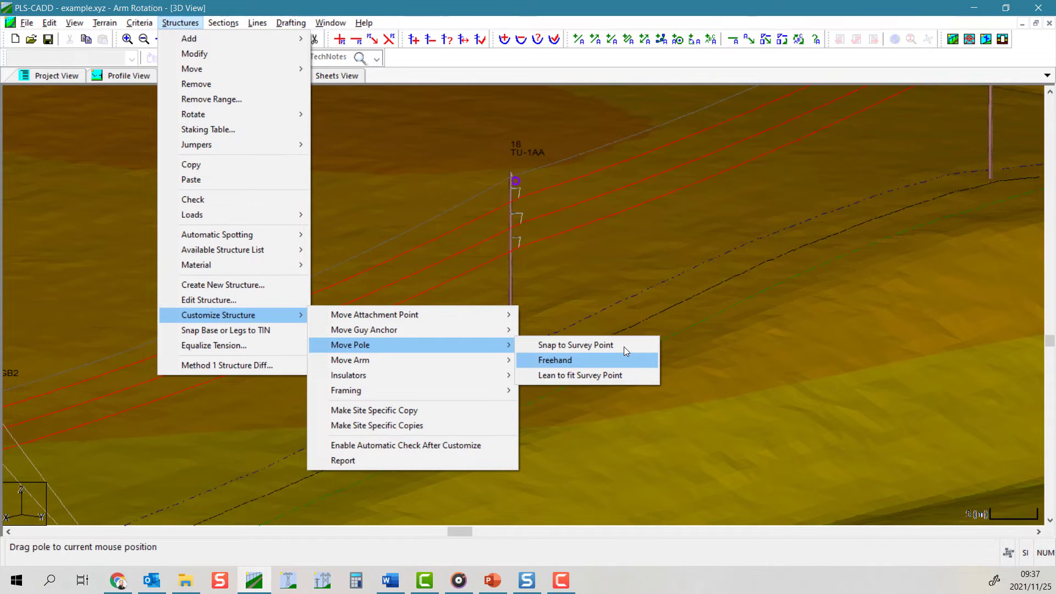
click(623, 347)
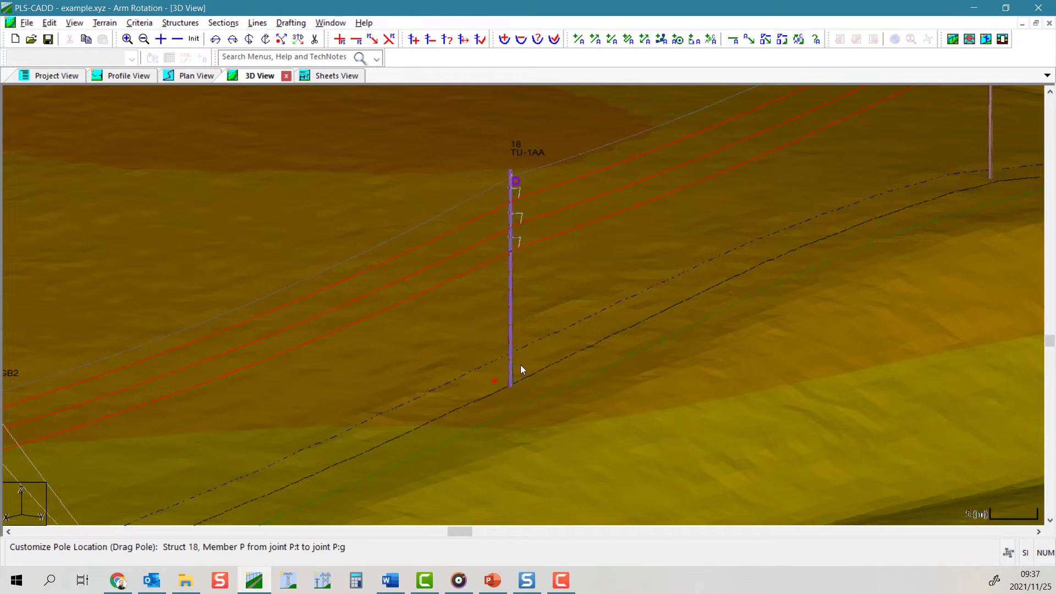
click(486, 367)
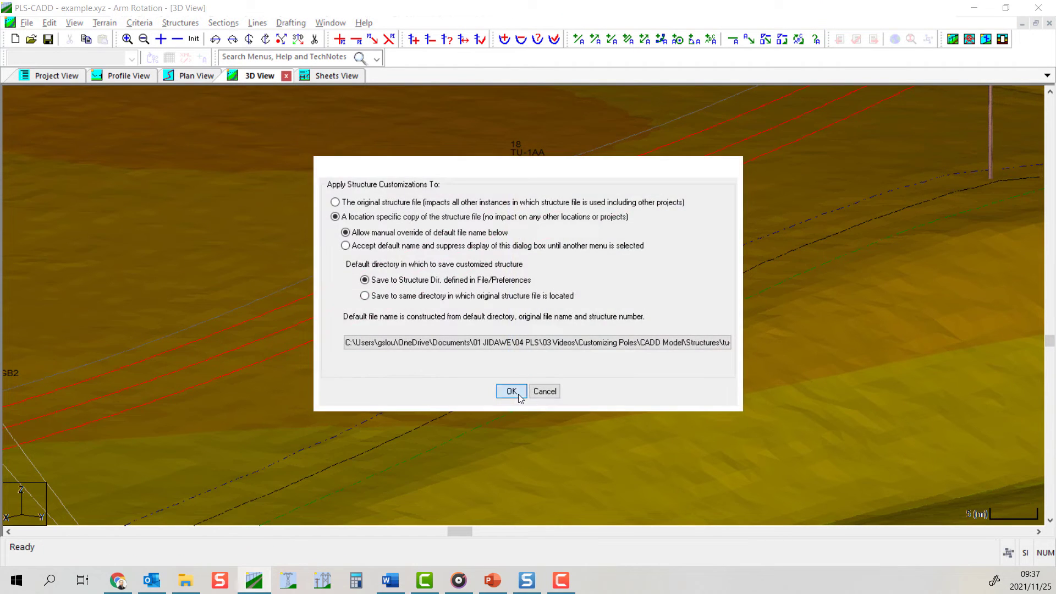
click(518, 394)
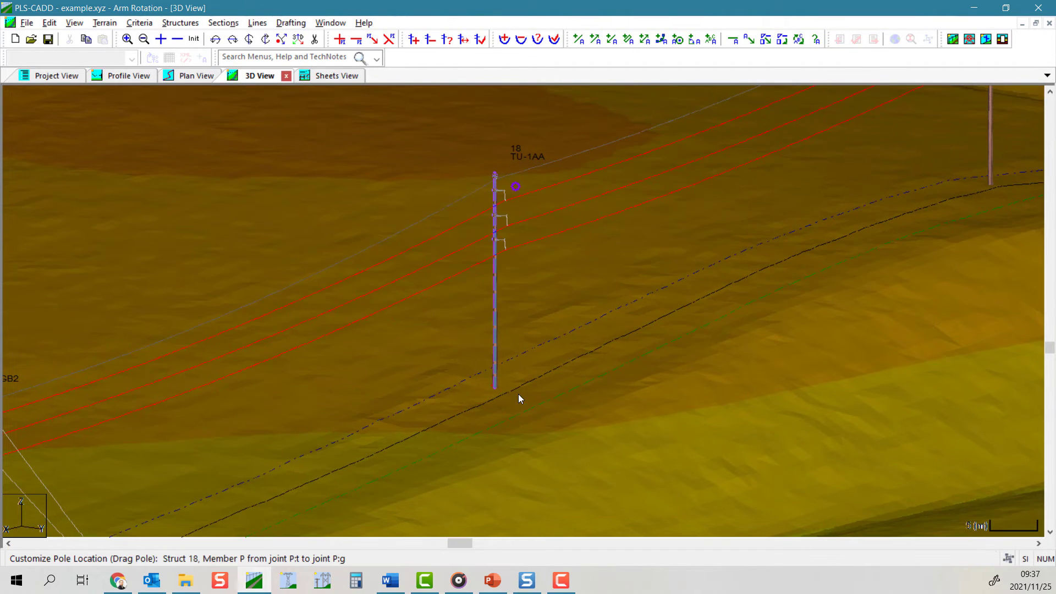
Lean the pole of structure 18 to fit the survey point near its tip, saving to a location-specific copy of the structure file
key(shift)
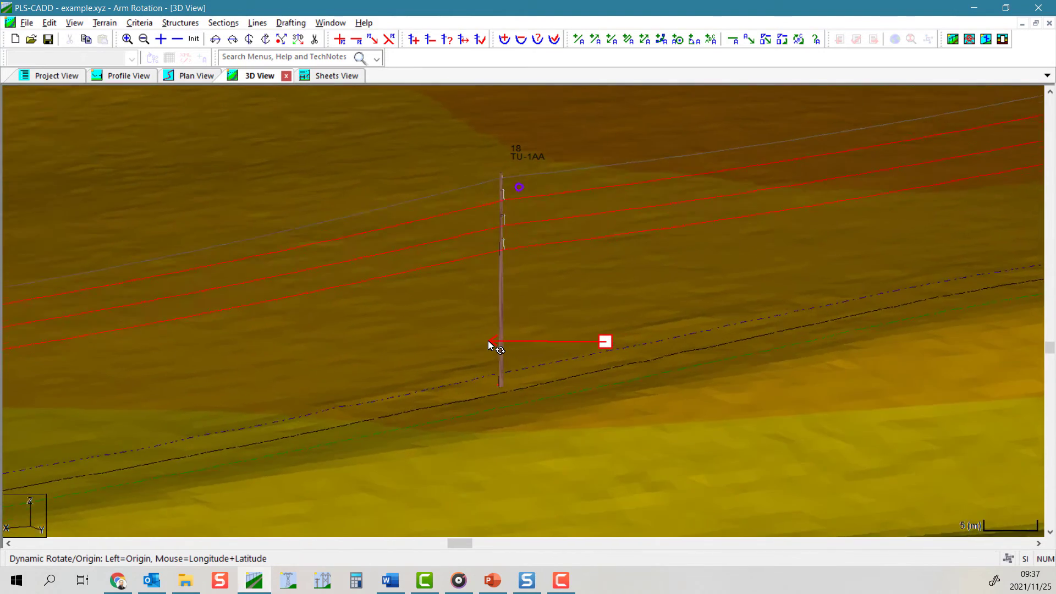
key(shift)
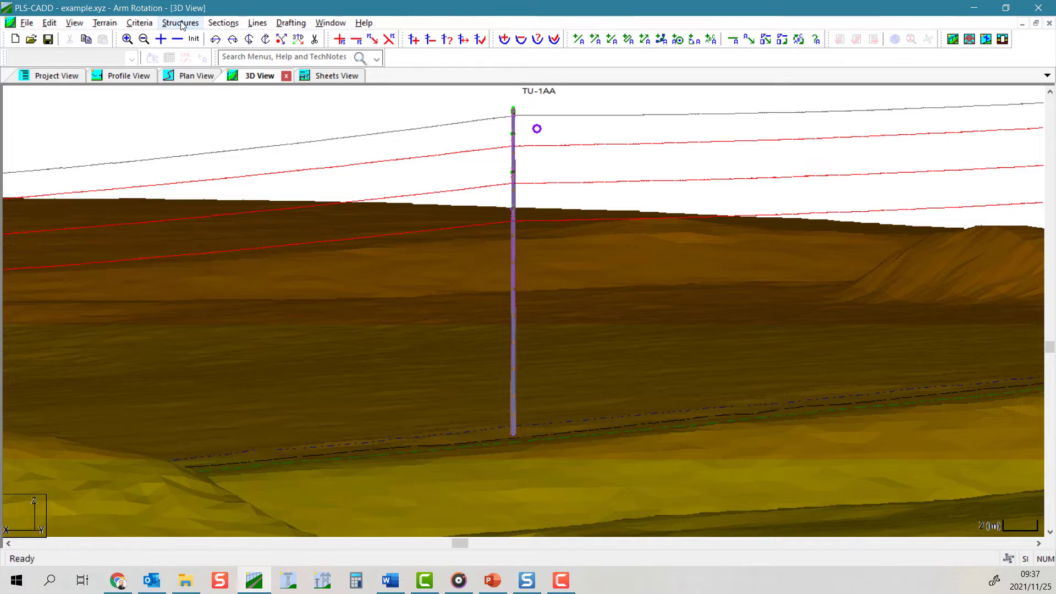
click(181, 23)
mouse_move(234, 315)
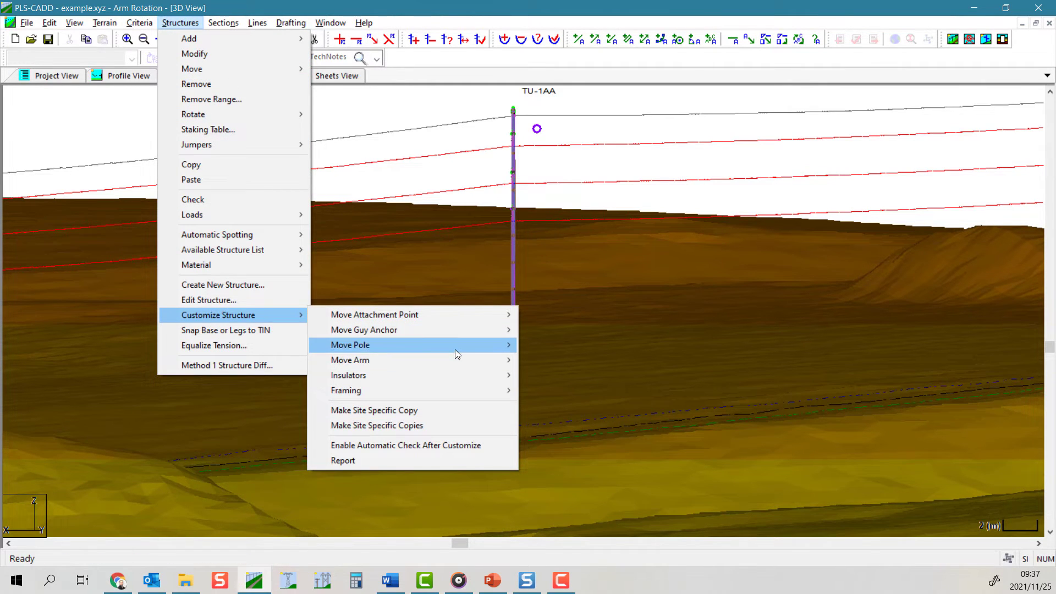
mouse_move(454, 349)
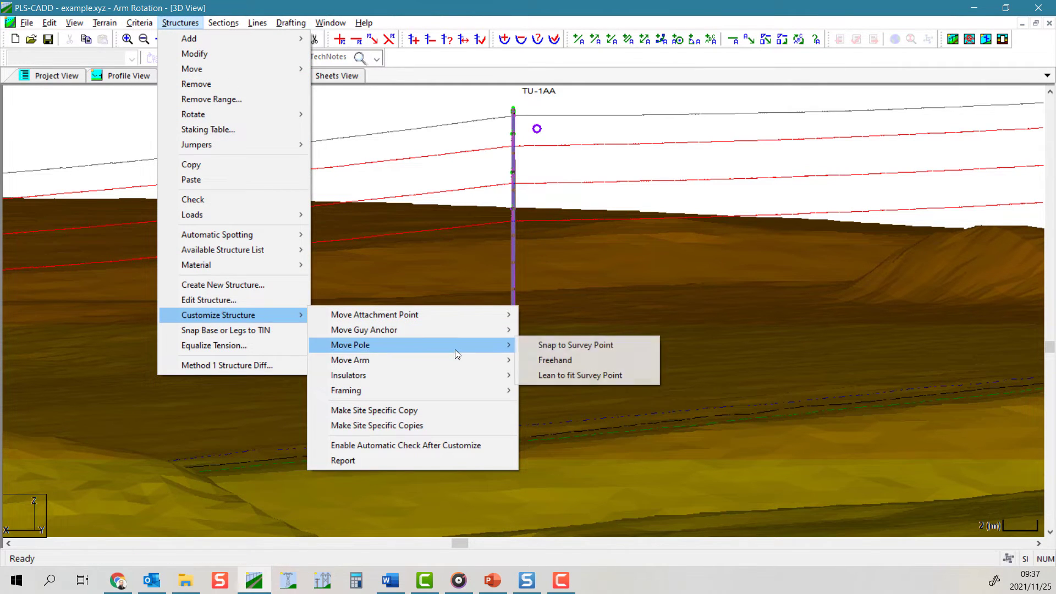
click(649, 381)
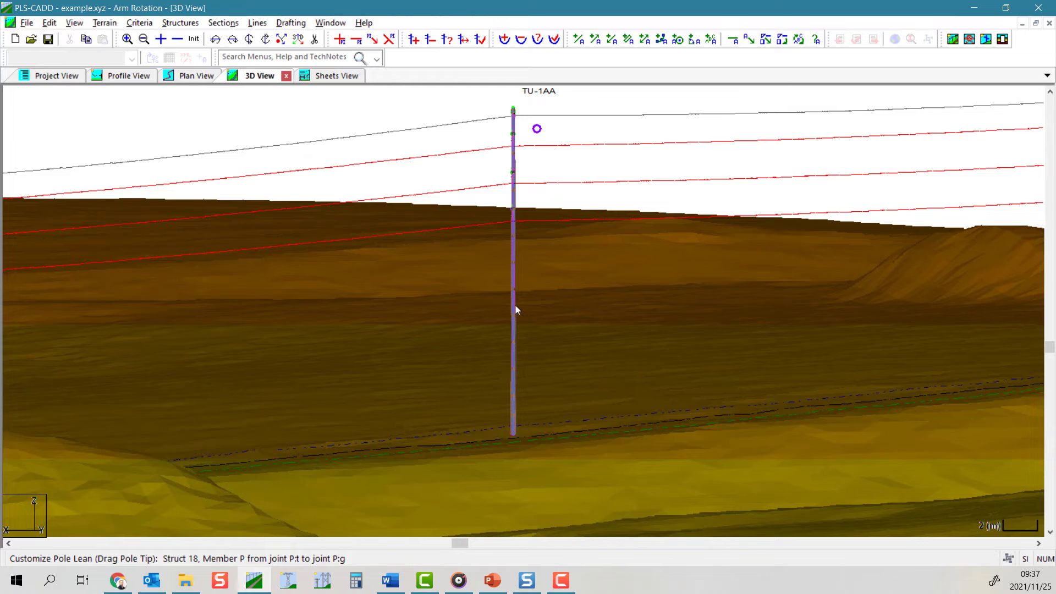
drag(514, 308, 538, 135)
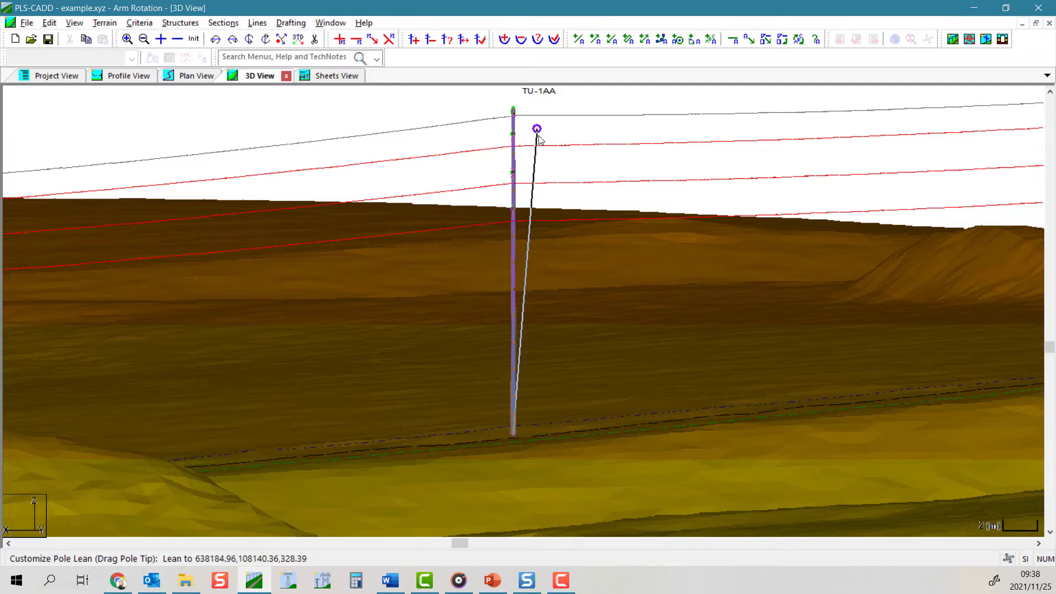
drag(538, 136, 538, 136)
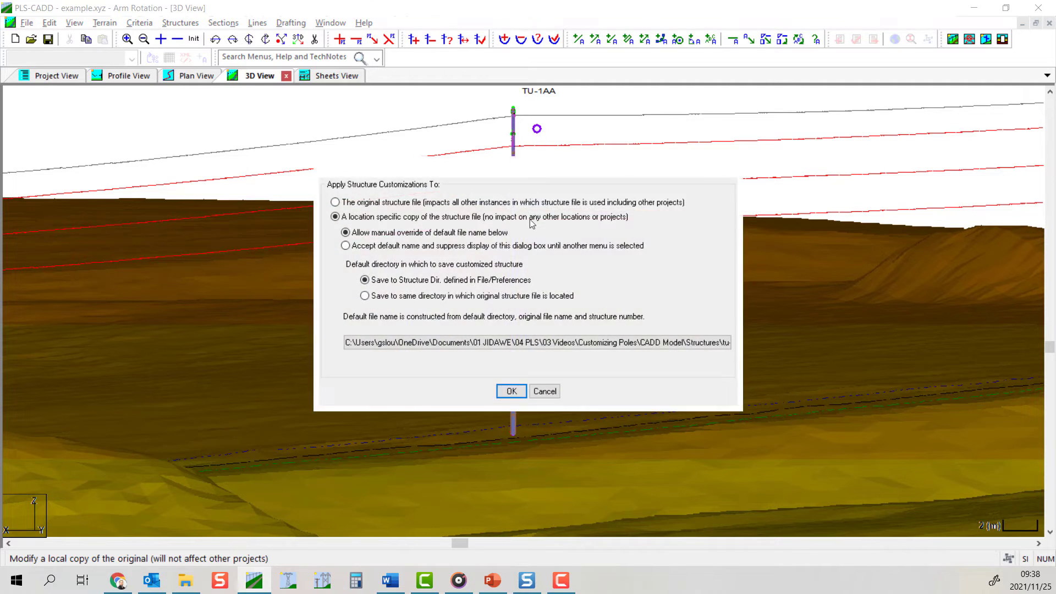
click(511, 390)
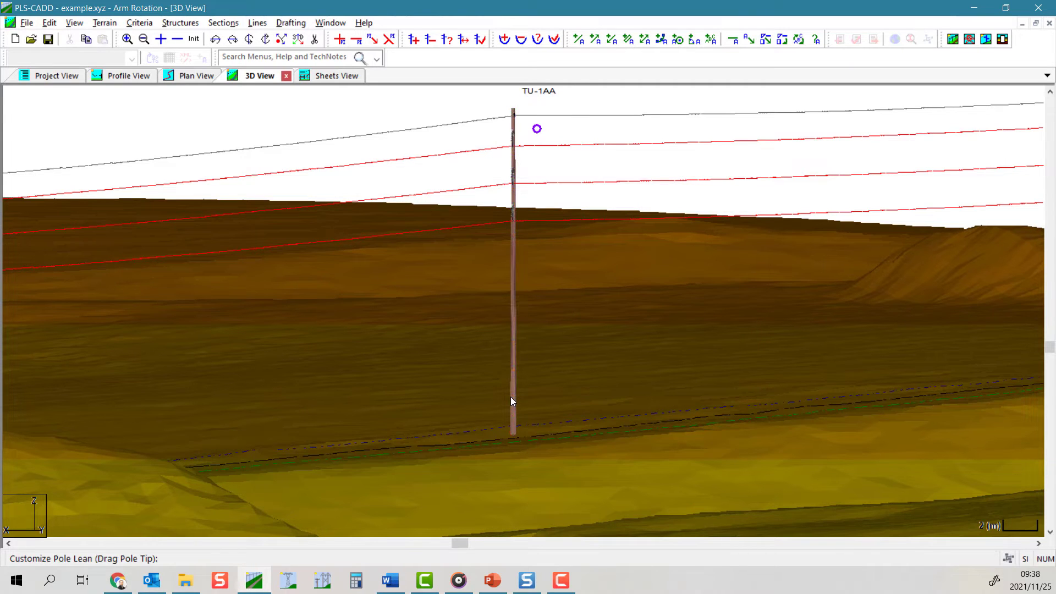
Open the customized structure file of structure 18 for editing in PLS-POLE
middle_drag(510, 397, 517, 313)
click(414, 39)
click(447, 39)
click(525, 403)
click(182, 296)
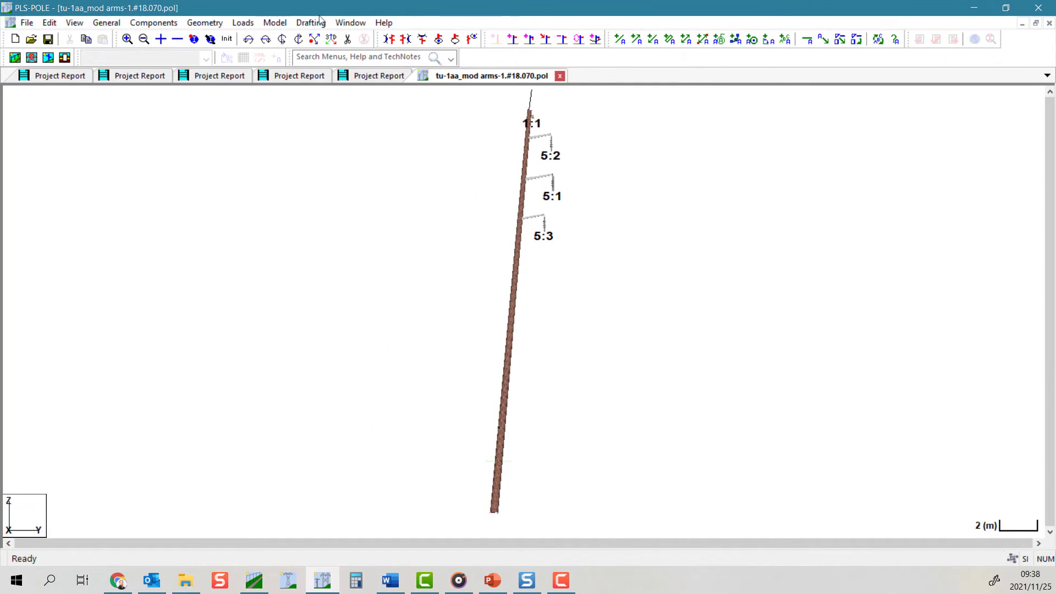
Check the pole's inclination angles and embedment override in the wood pole connectivity table, and return to PLS-CADD without saving
click(204, 23)
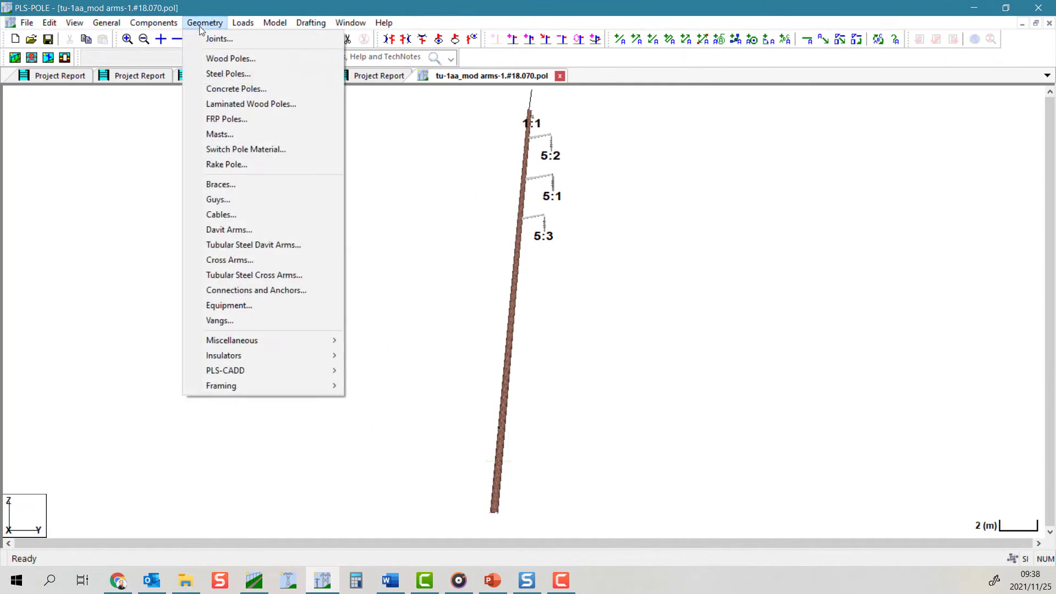
click(221, 57)
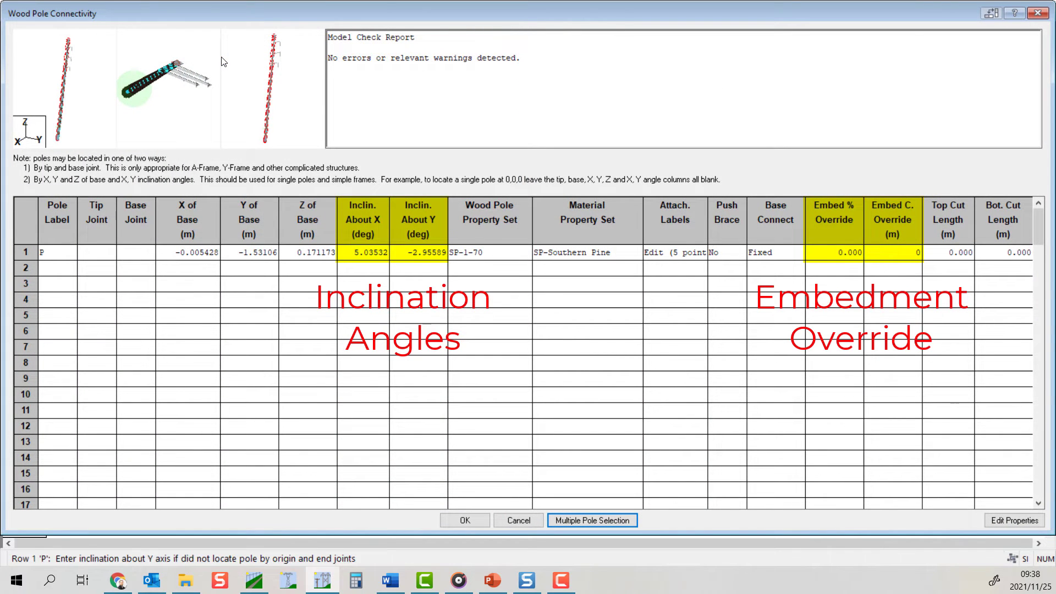
click(435, 254)
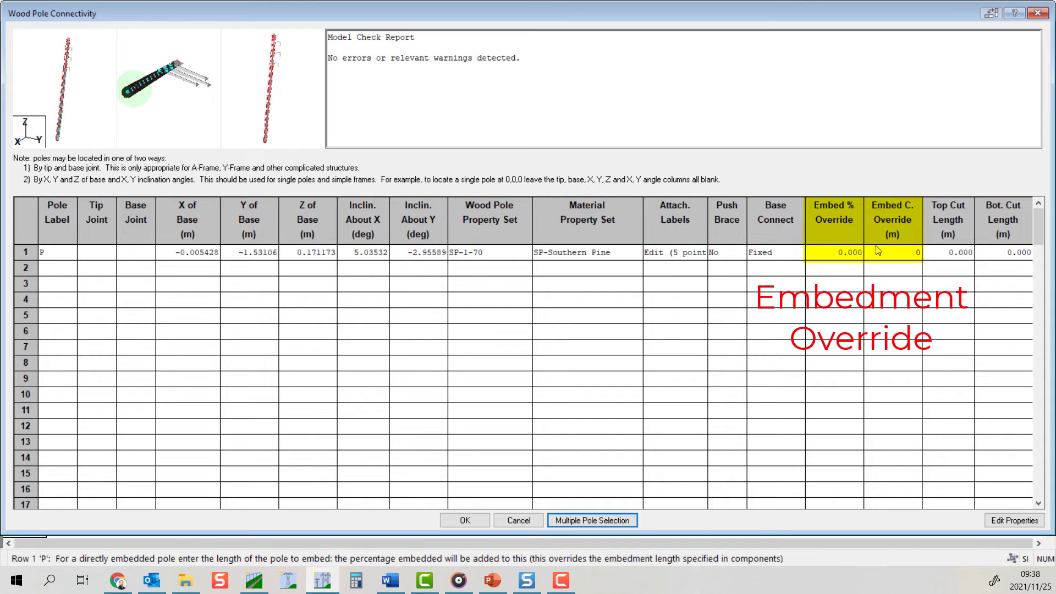
click(510, 519)
click(1037, 8)
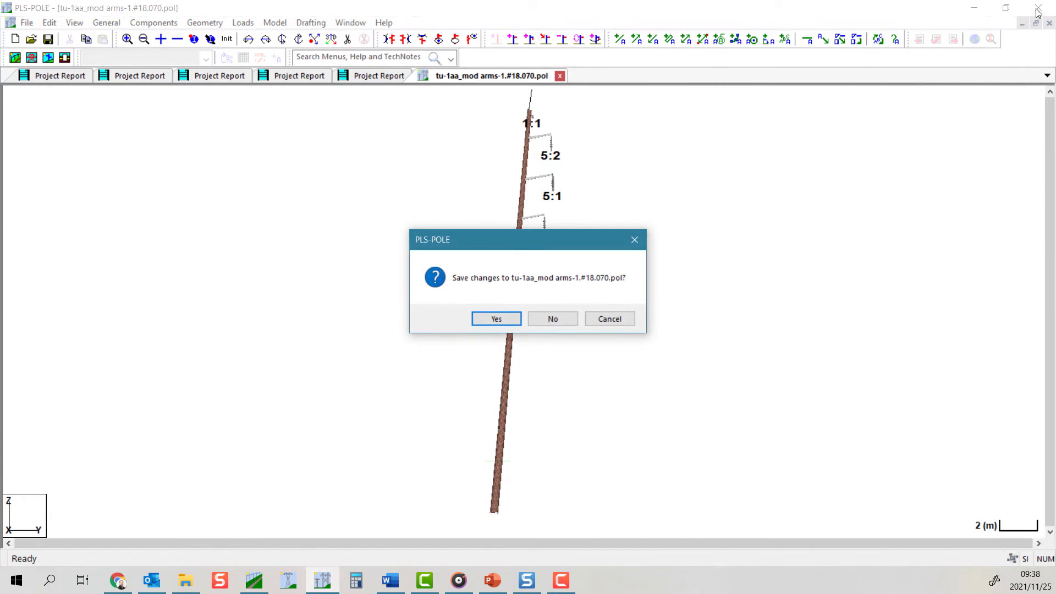
click(562, 320)
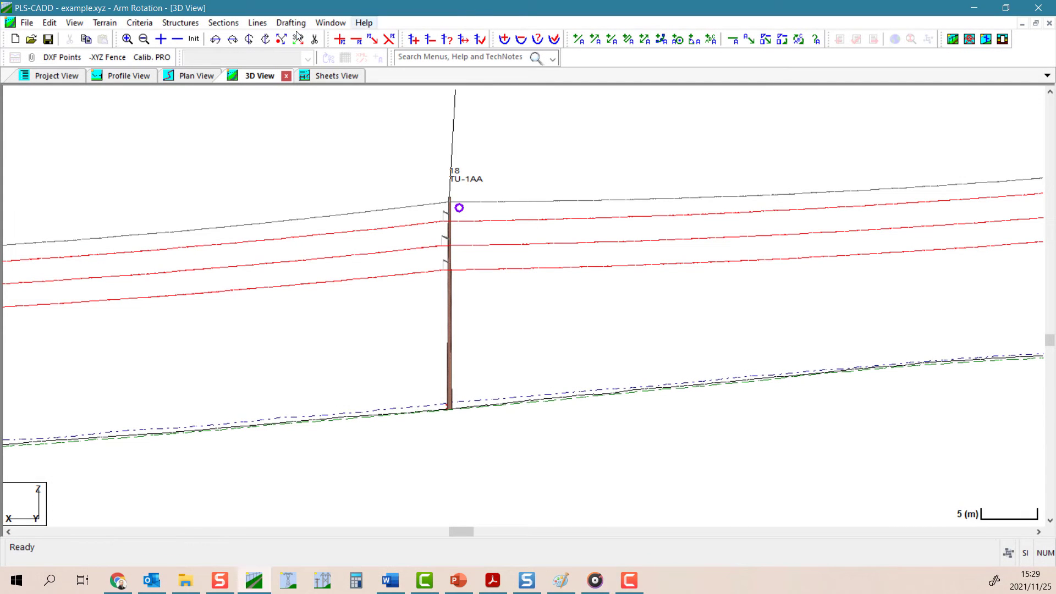
Rotate the top arm of structure 18 perpendicular to the alignment, saving to a location-specific copy of the structure file
key(shift)
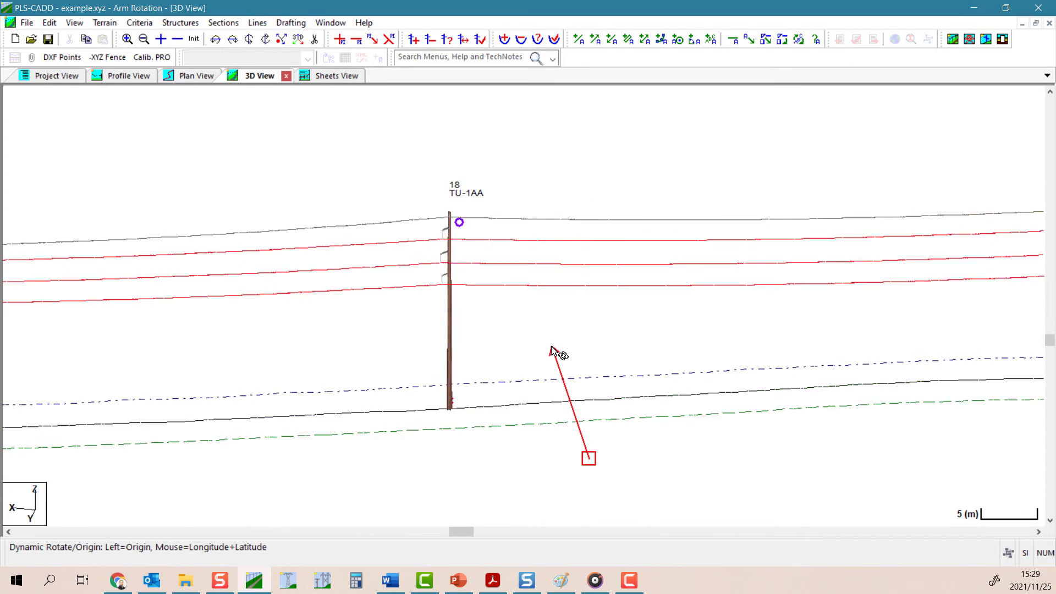
scroll(454, 420, up, 4)
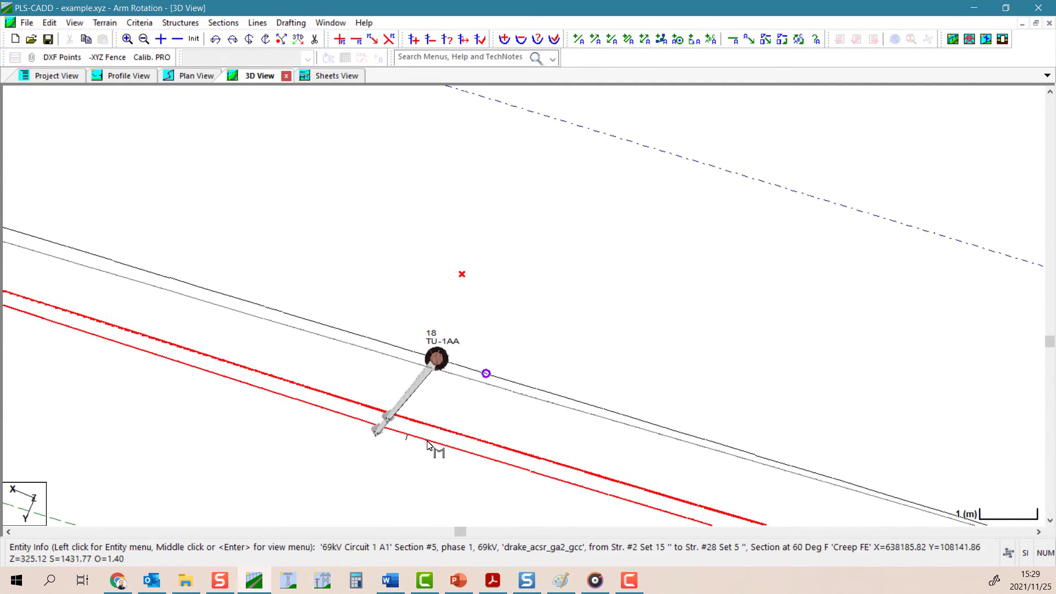
middle_drag(443, 445, 479, 441)
click(180, 23)
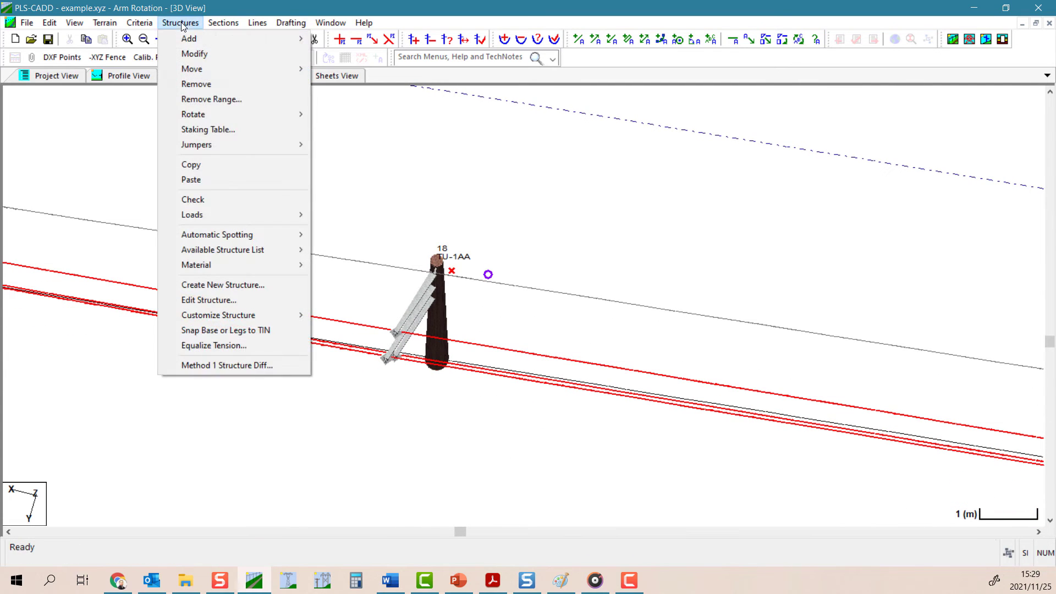
mouse_move(259, 315)
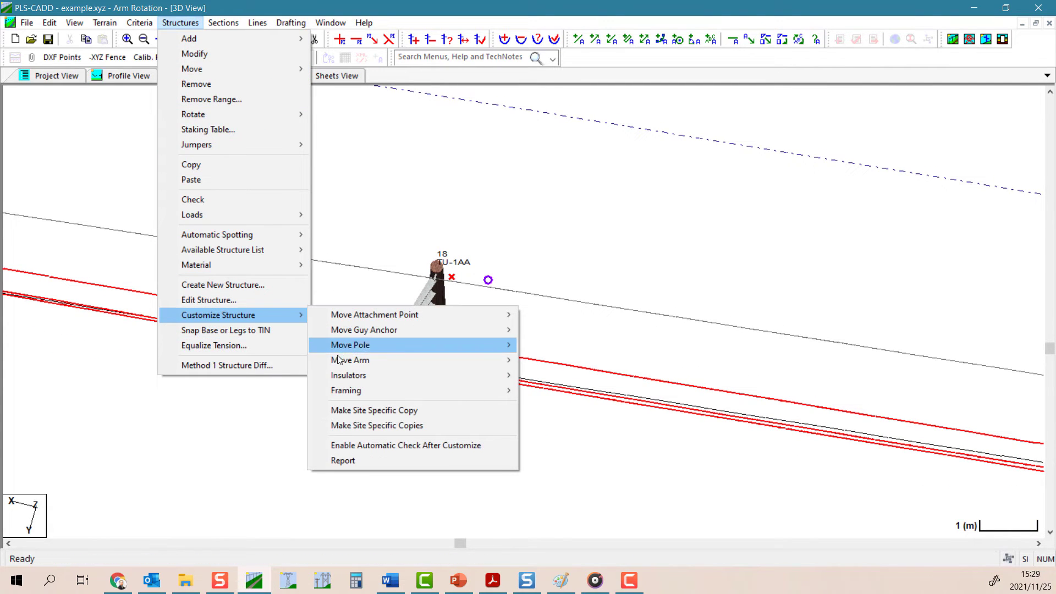
mouse_move(350, 360)
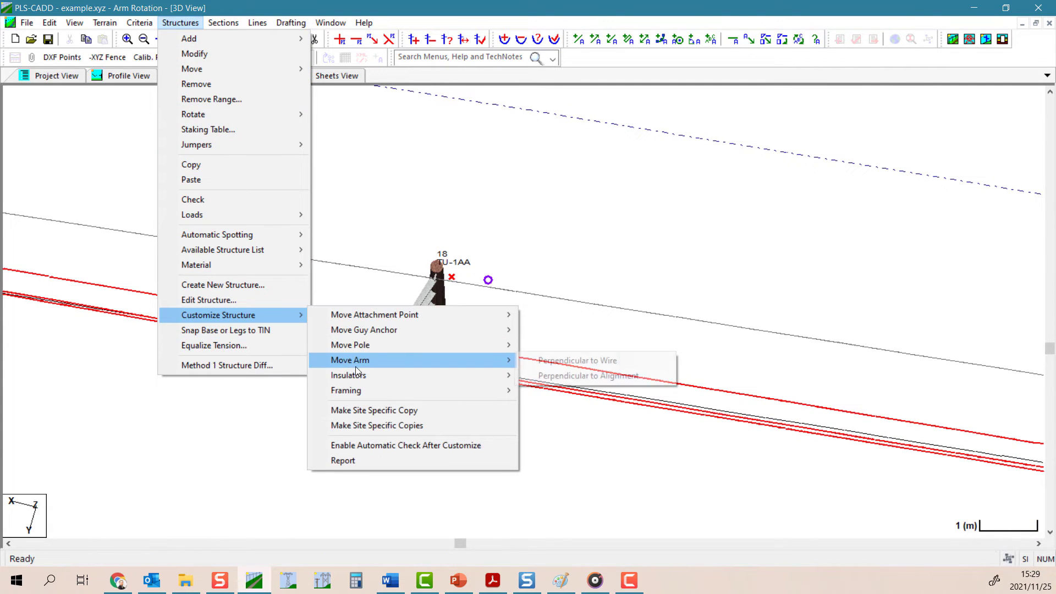
click(646, 377)
click(428, 295)
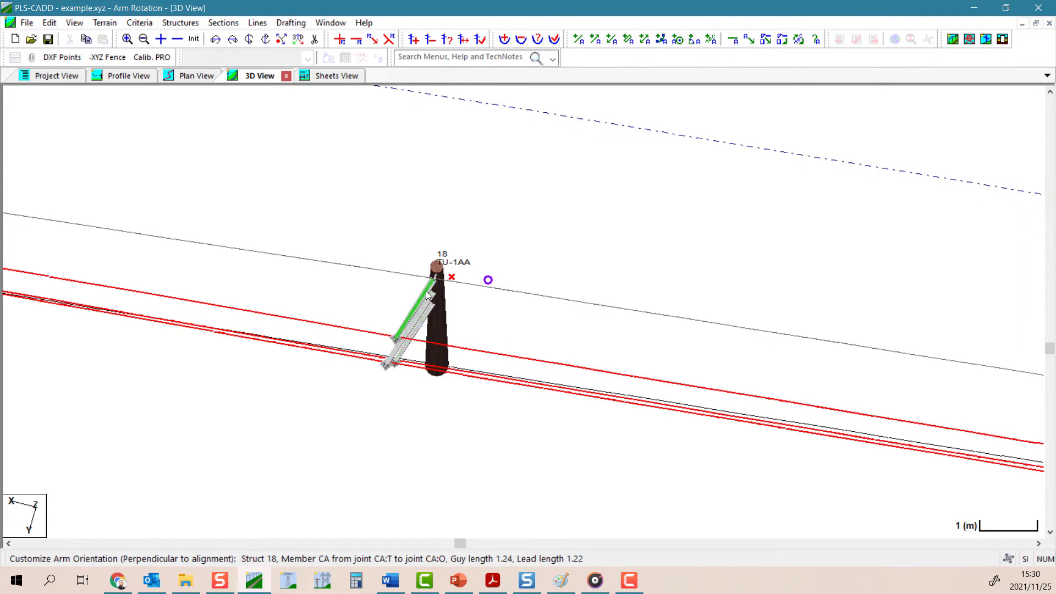
middle_drag(428, 295, 415, 205)
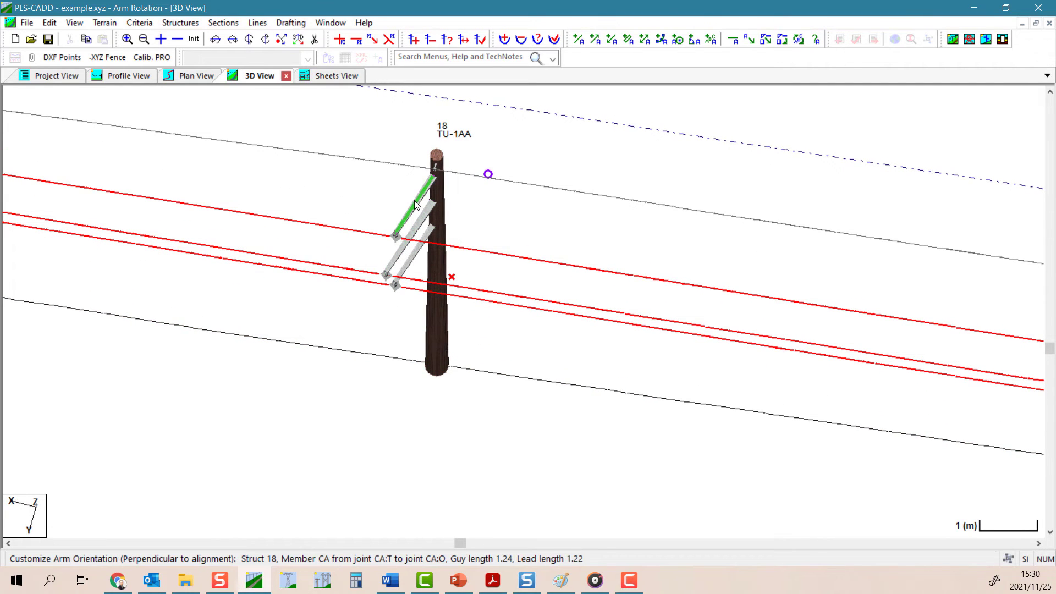
drag(415, 205, 446, 243)
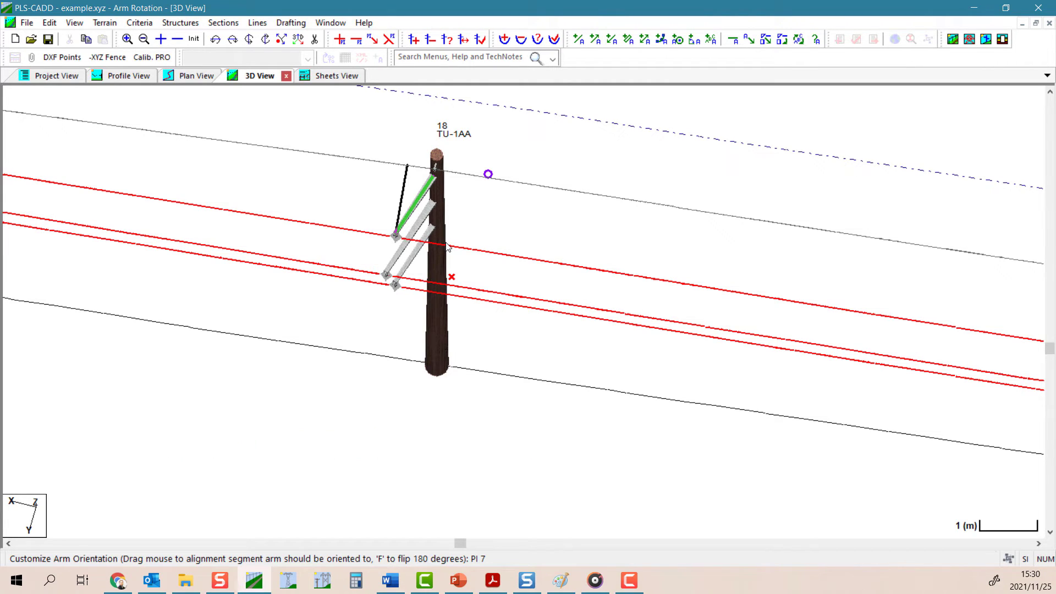
drag(447, 246, 447, 247)
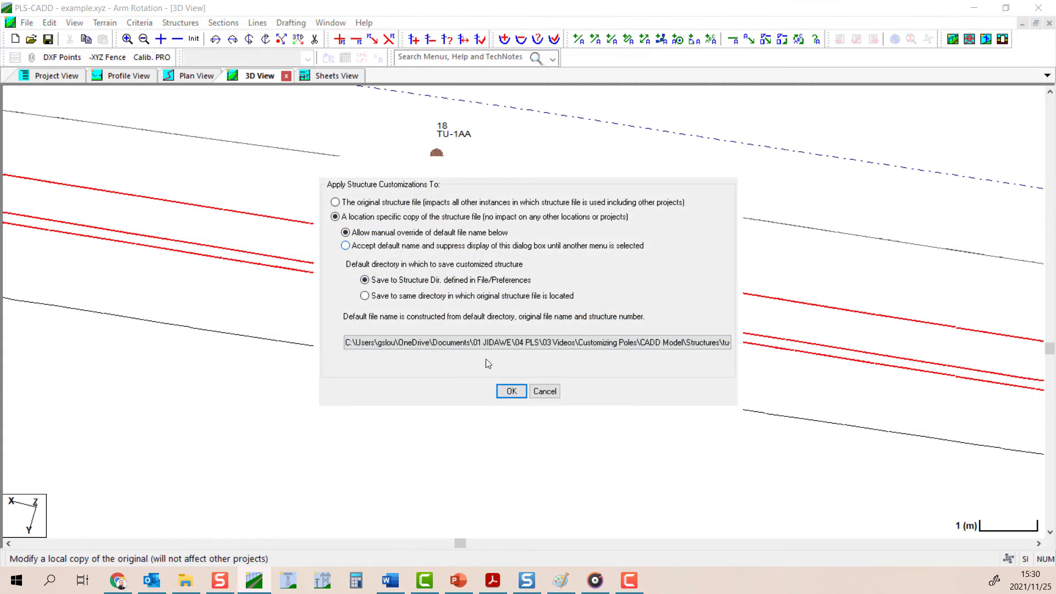
click(506, 392)
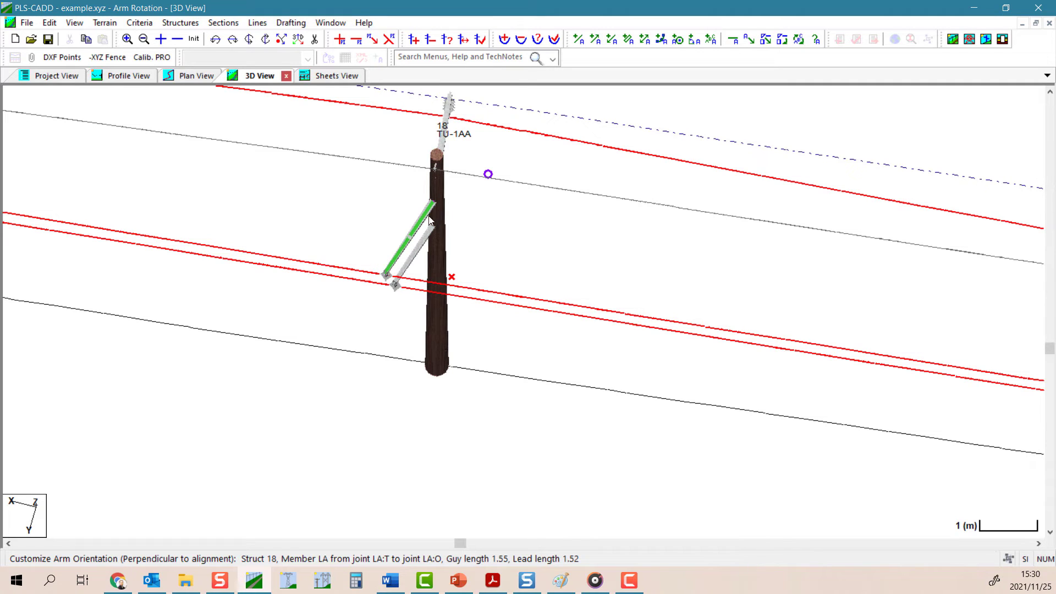
Flip the top arm of structure 18 by 180 degrees, keeping it perpendicular to the alignment, and save to a location-specific copy
click(447, 140)
key(f)
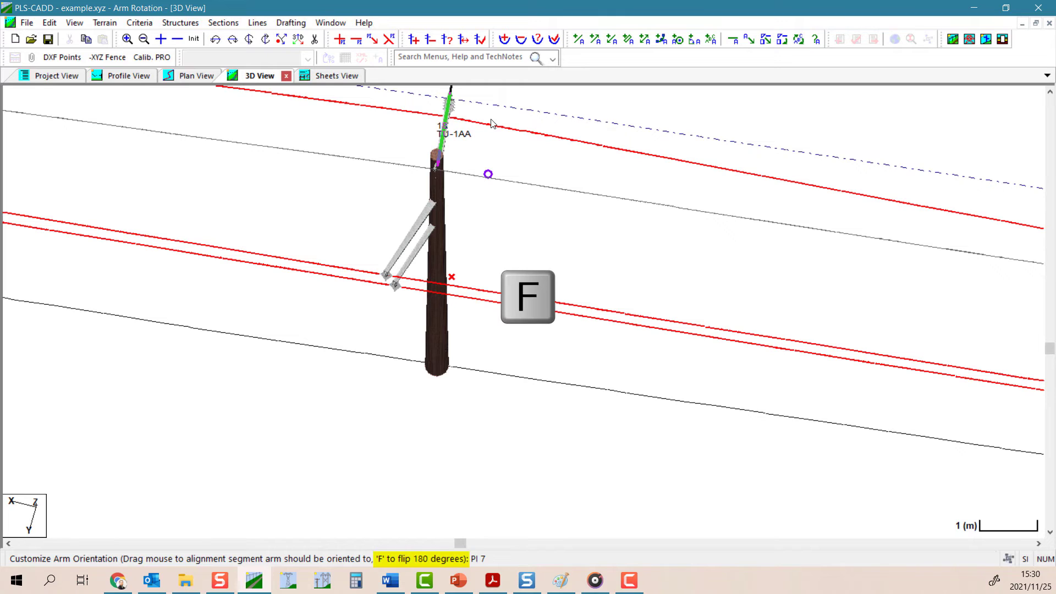
key(f)
click(491, 123)
click(509, 392)
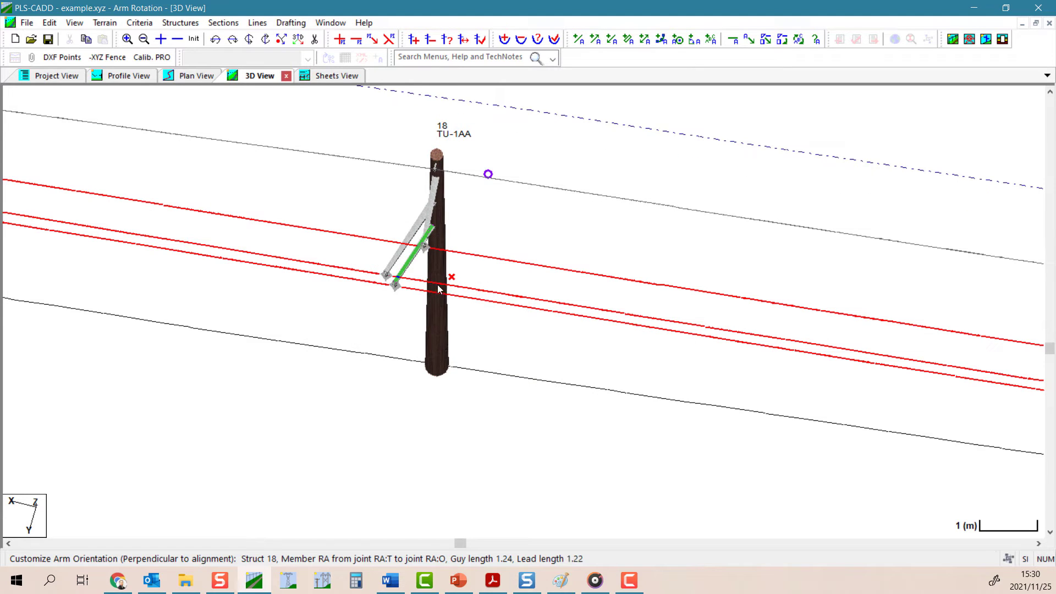
Rotate the middle arm of structure 18 perpendicular to the alignment, flipped 180 degrees, saving to a location-specific copy
click(399, 257)
key(f)
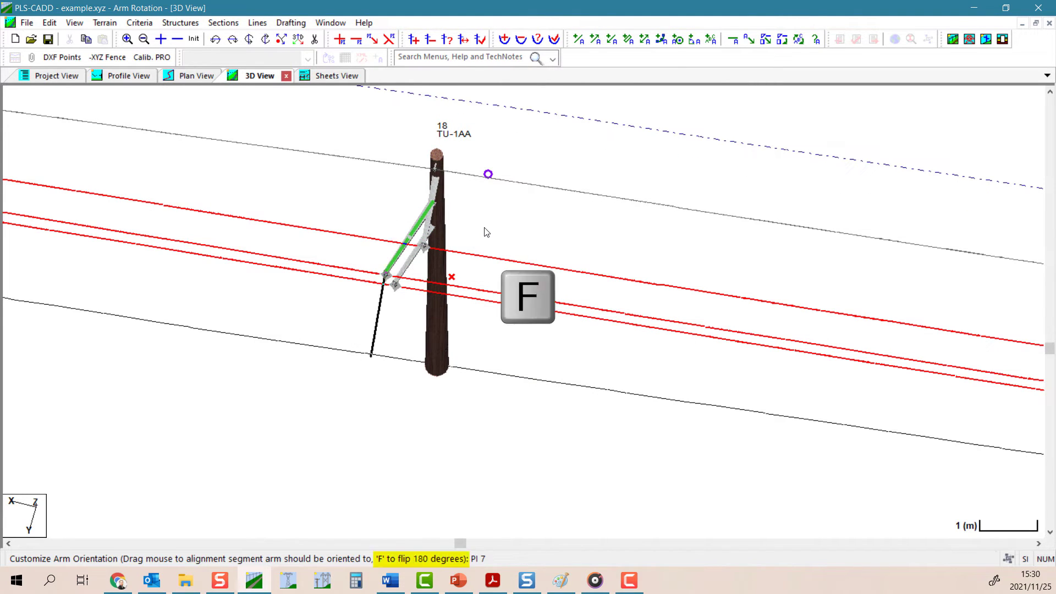
click(485, 231)
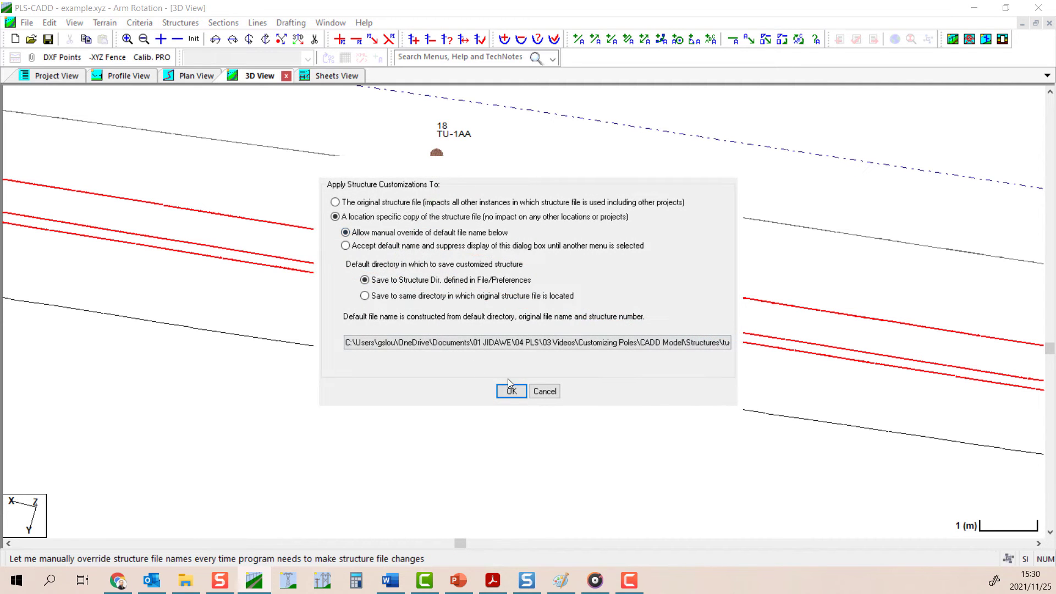
click(533, 390)
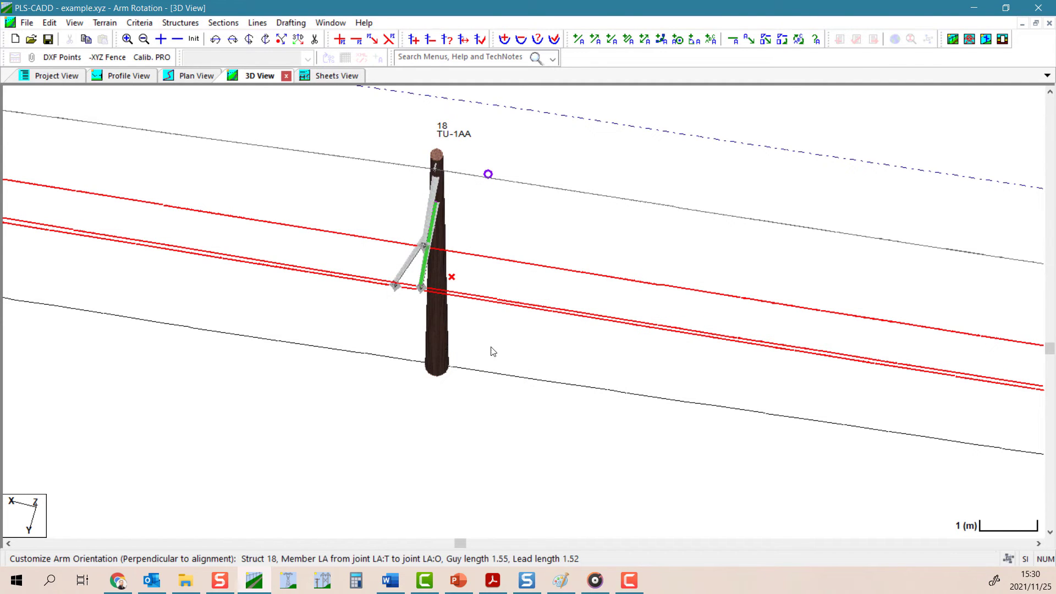
Rotate the lowest arm of structure 18 perpendicular to the alignment, flipped 180 degrees, saving to a location-specific copy
drag(413, 272, 465, 259)
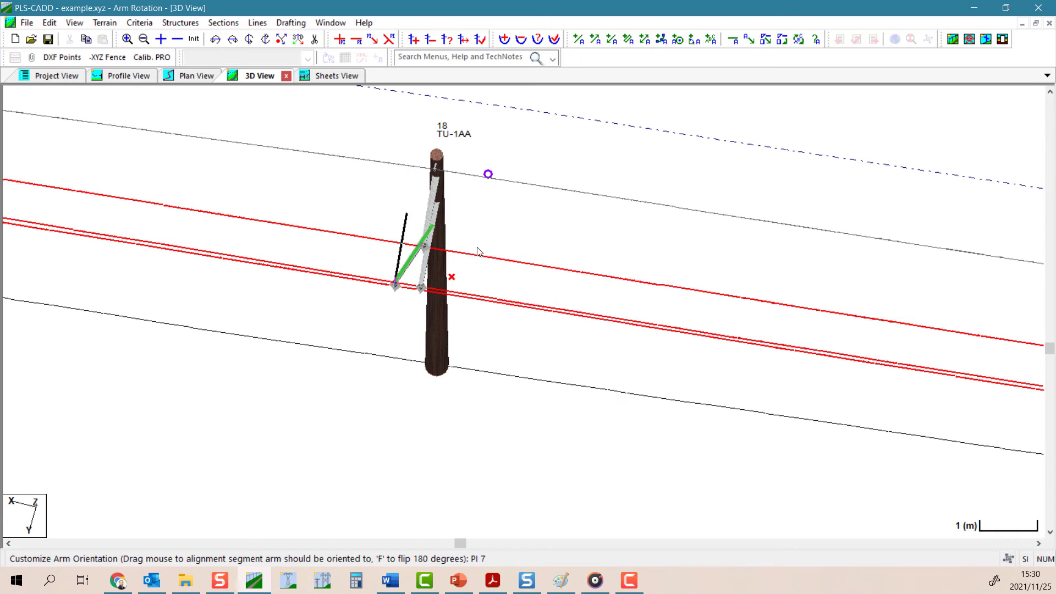
key(f)
click(477, 251)
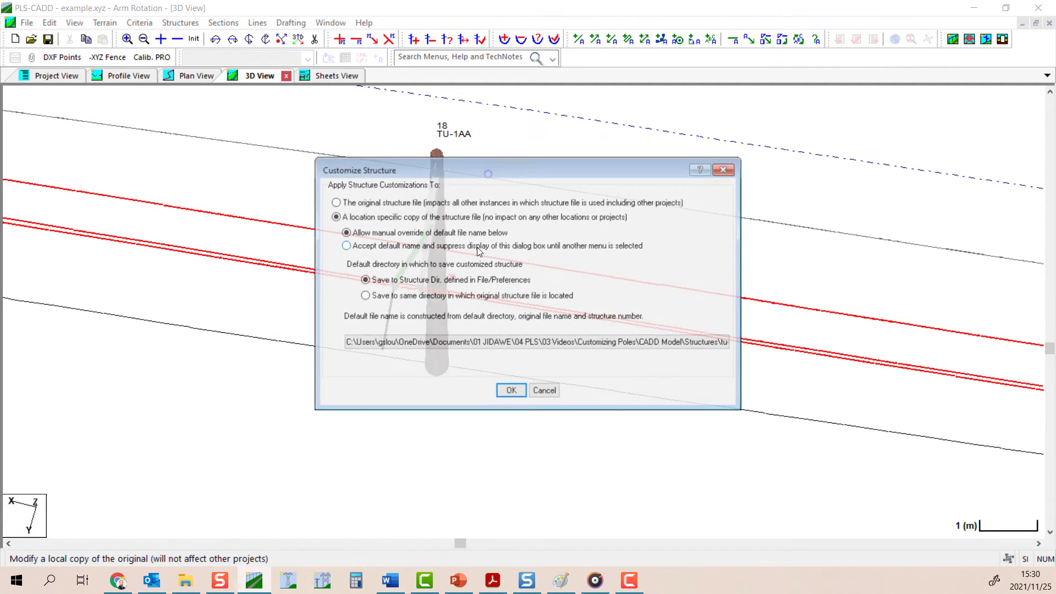
click(515, 390)
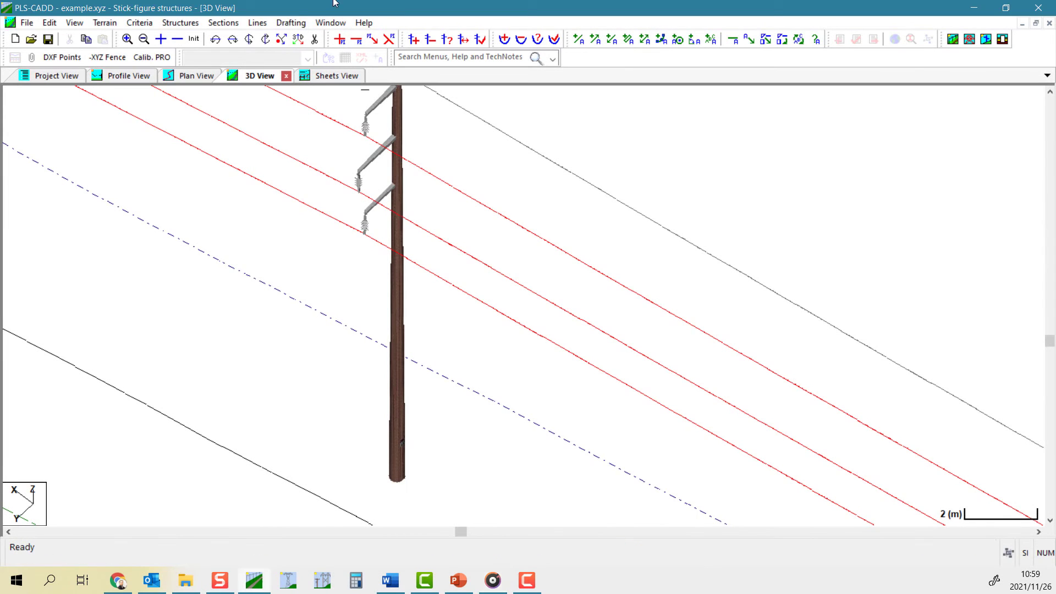
Select the set 5, phase 1 insulator on structure 18 for a property change, using a location-specific copy of the structure file
click(179, 22)
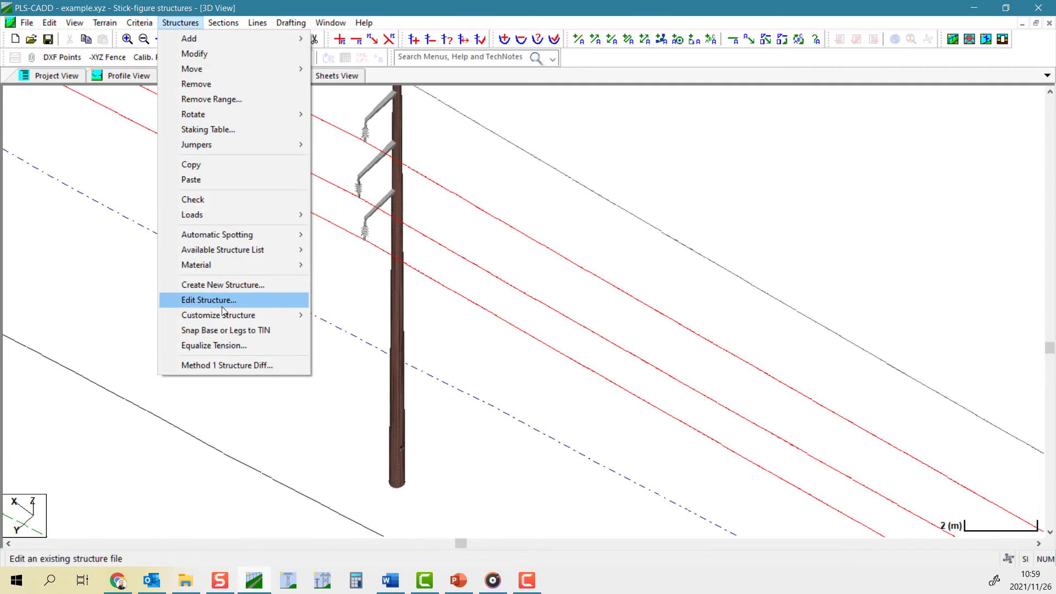
mouse_move(264, 316)
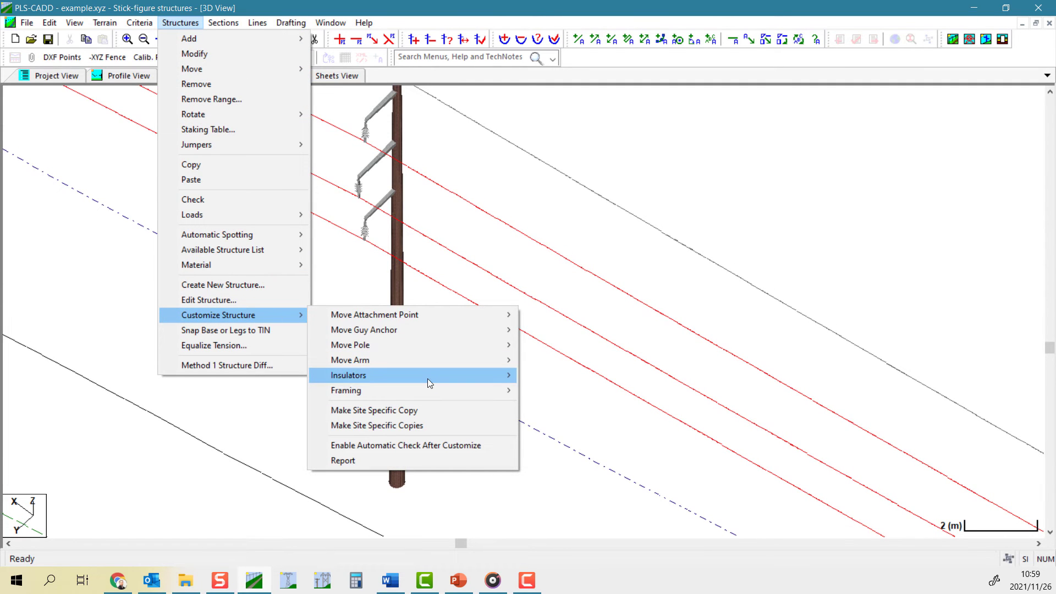
mouse_move(434, 378)
click(576, 379)
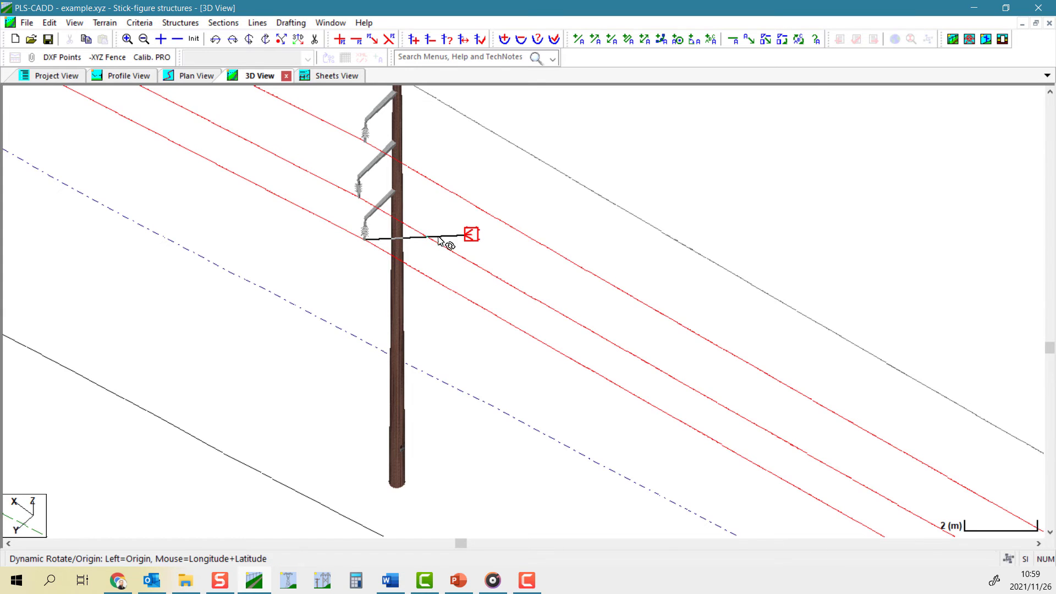
middle_drag(436, 243, 415, 281)
scroll(406, 195, up, 4)
scroll(564, 249, down, 2)
scroll(426, 323, up, 1)
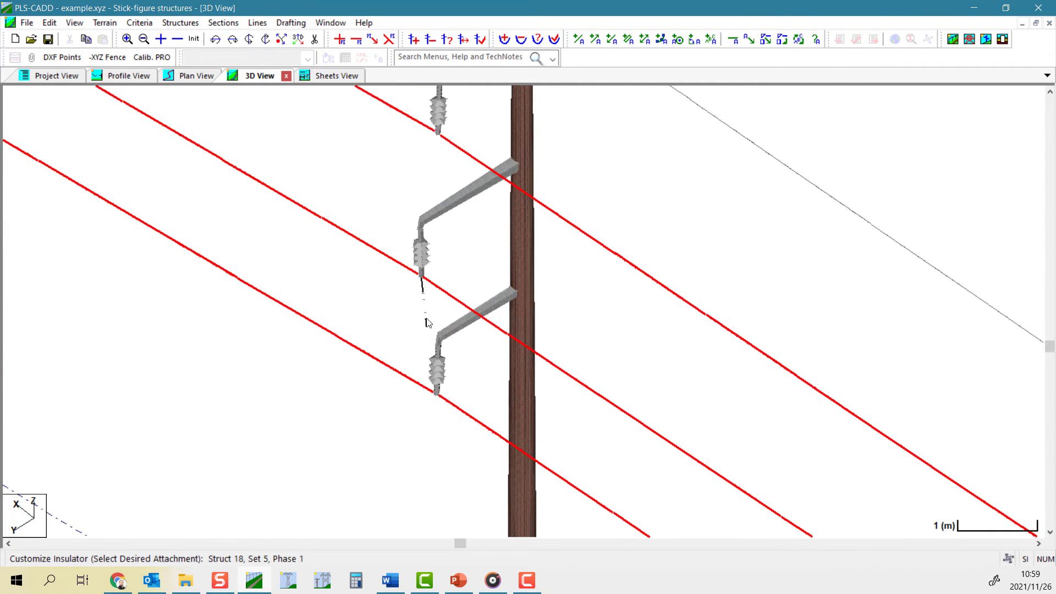
click(428, 321)
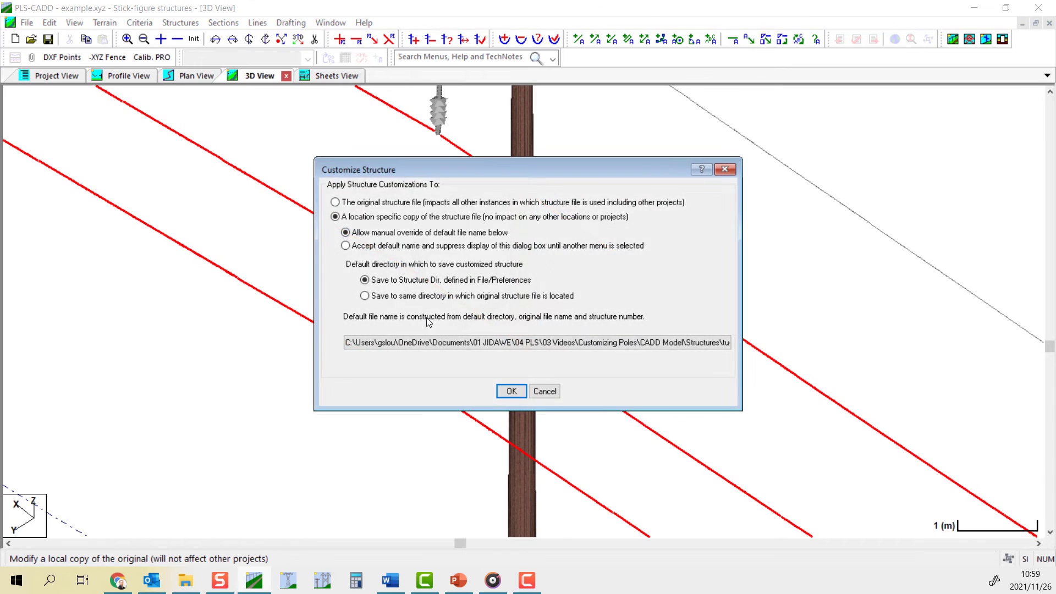
click(509, 396)
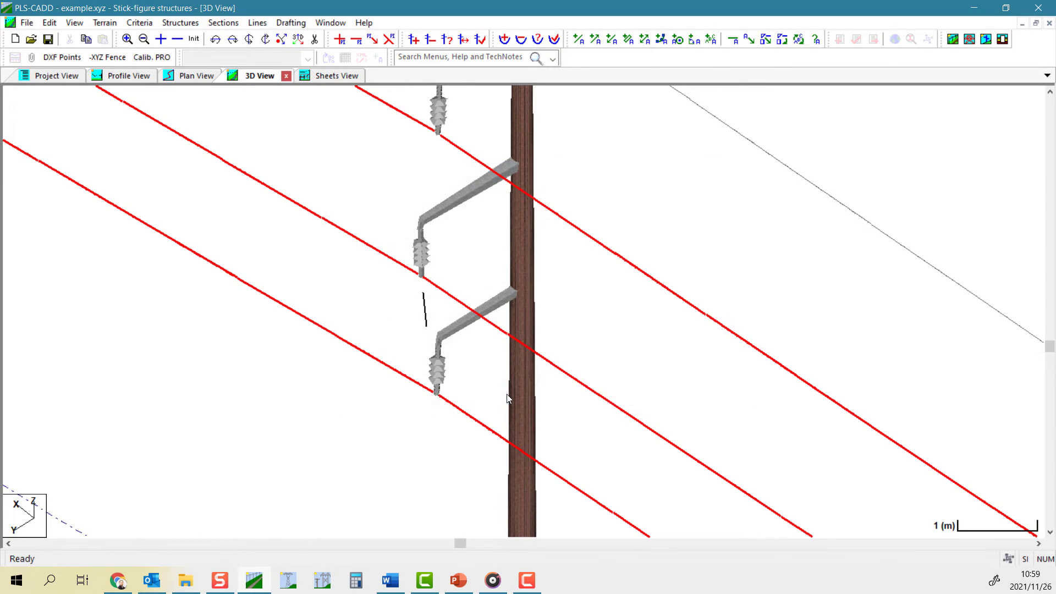
Change the insulator property set to TM-1C-161, applying it to all other insulators of the same type in the set
click(412, 360)
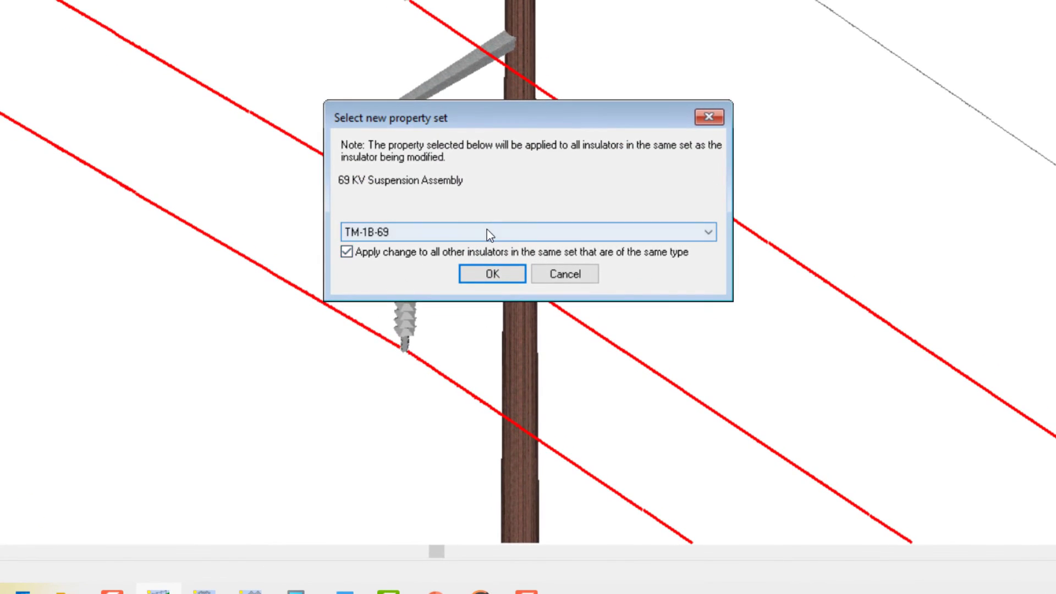
click(487, 231)
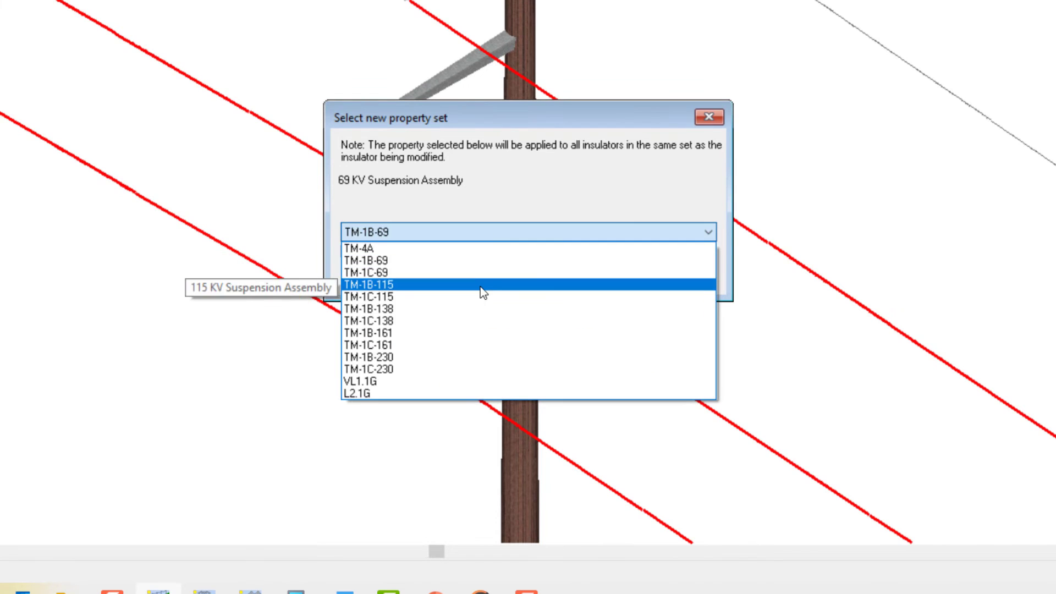
click(472, 345)
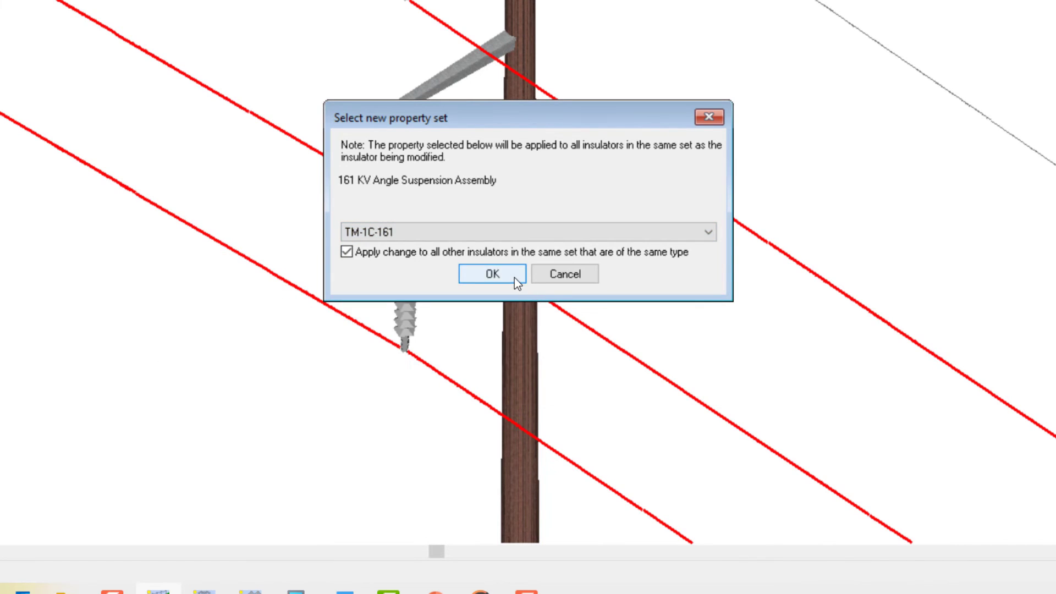
drag(559, 113, 689, 116)
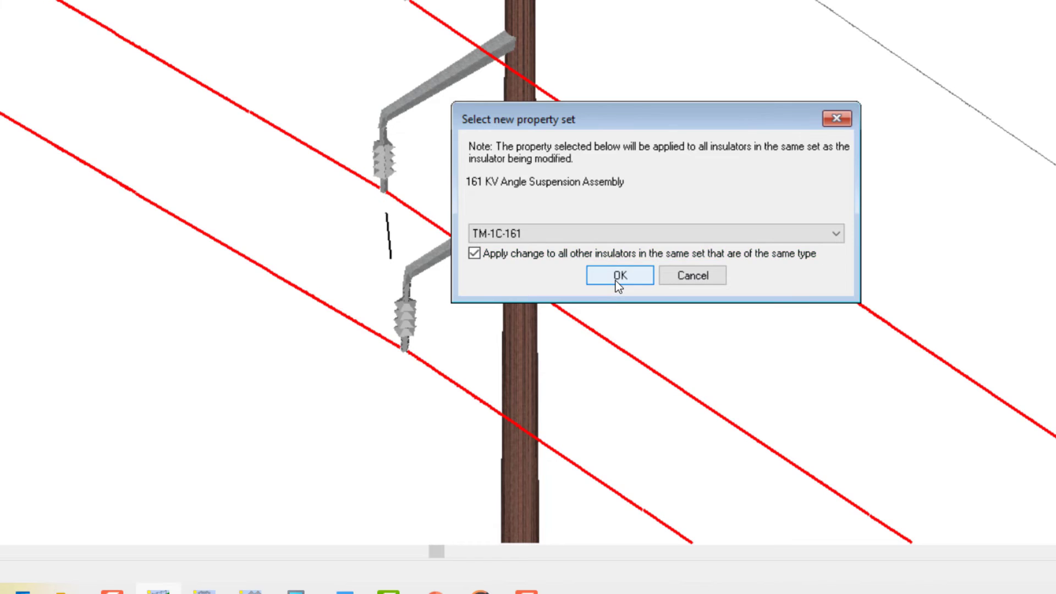
click(618, 280)
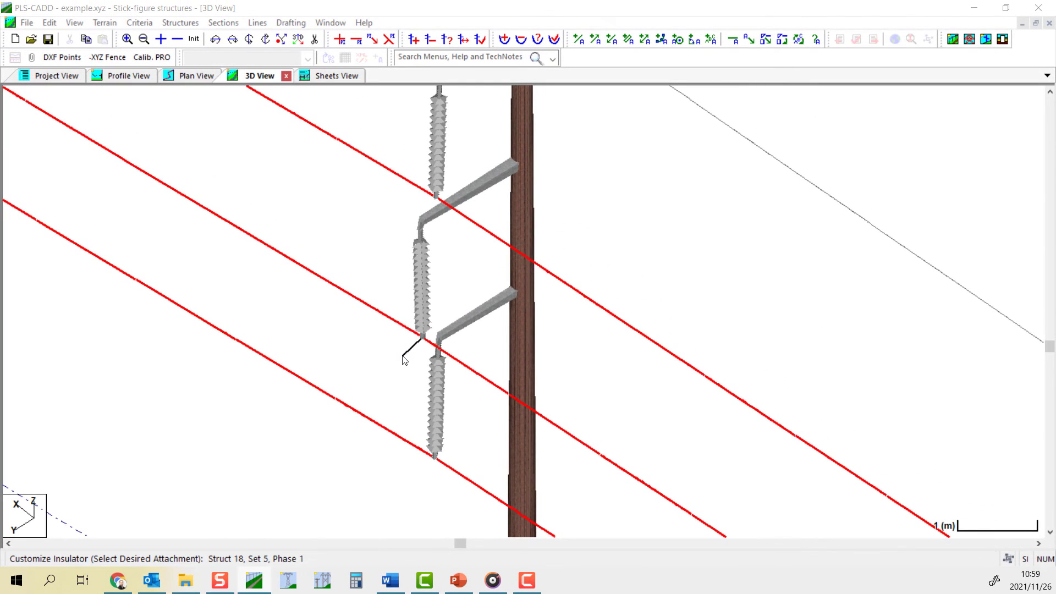
click(404, 360)
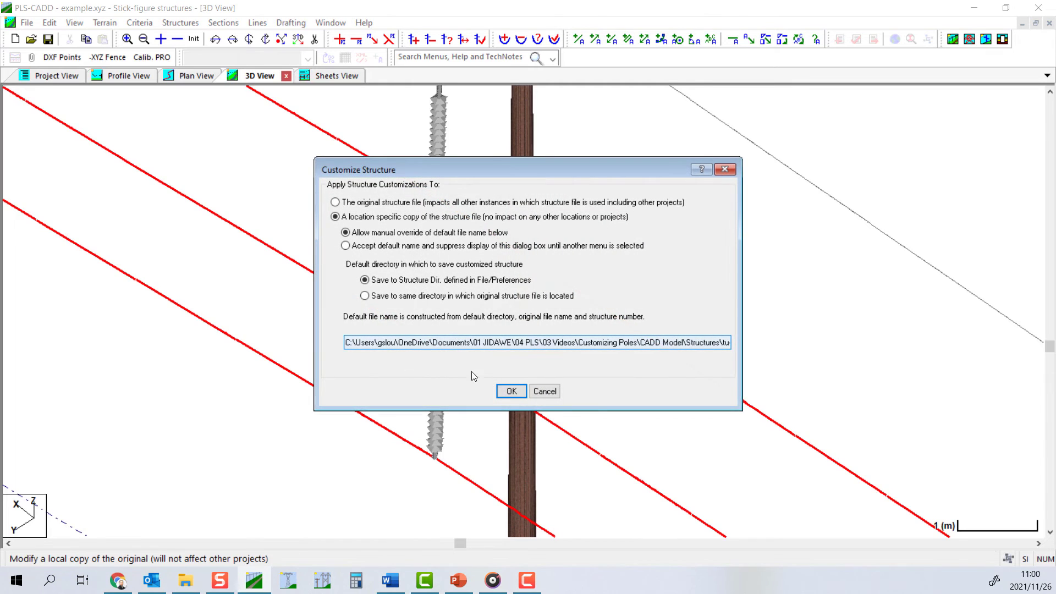
click(512, 392)
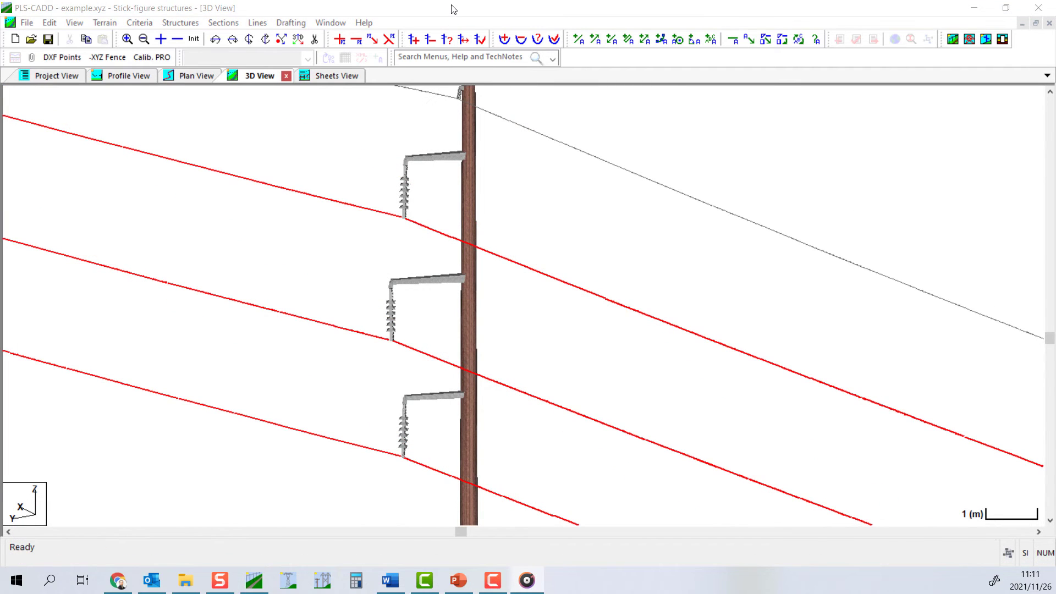
Go to structure 28 and bring its pole top and guy wires into close view
key(g)
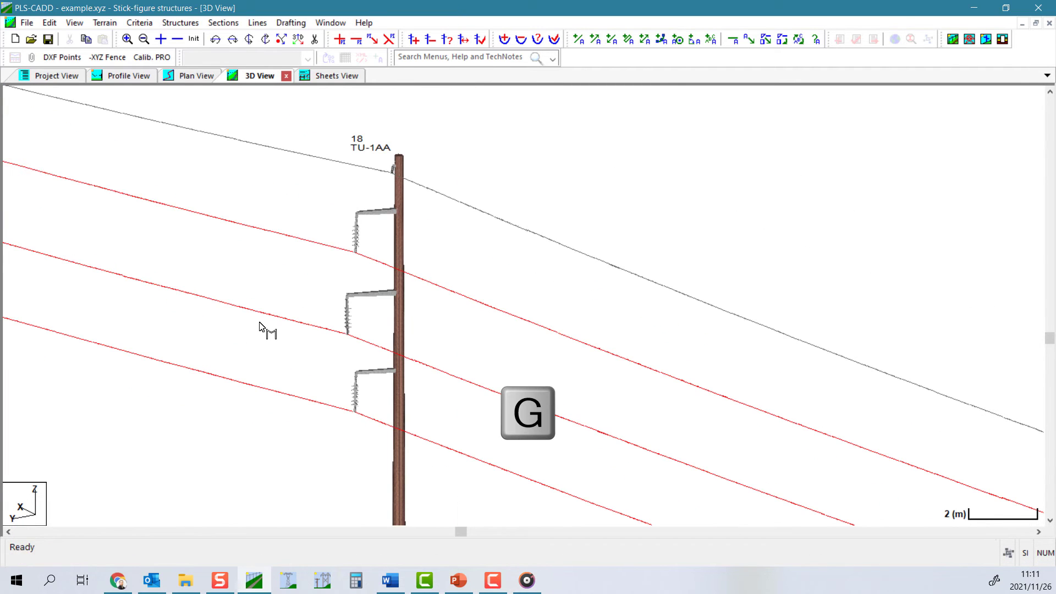
key(Return)
key(Return)
scroll(523, 294, up, 2)
middle_drag(449, 308, 681, 292)
middle_drag(681, 292, 601, 281)
scroll(601, 284, up, 3)
middle_drag(637, 323, 710, 335)
Move guy strain insulator GS1 of structure 28 from the top guy to the lowest long guy, saving the structure customization
click(181, 23)
mouse_move(248, 314)
mouse_move(509, 378)
click(585, 391)
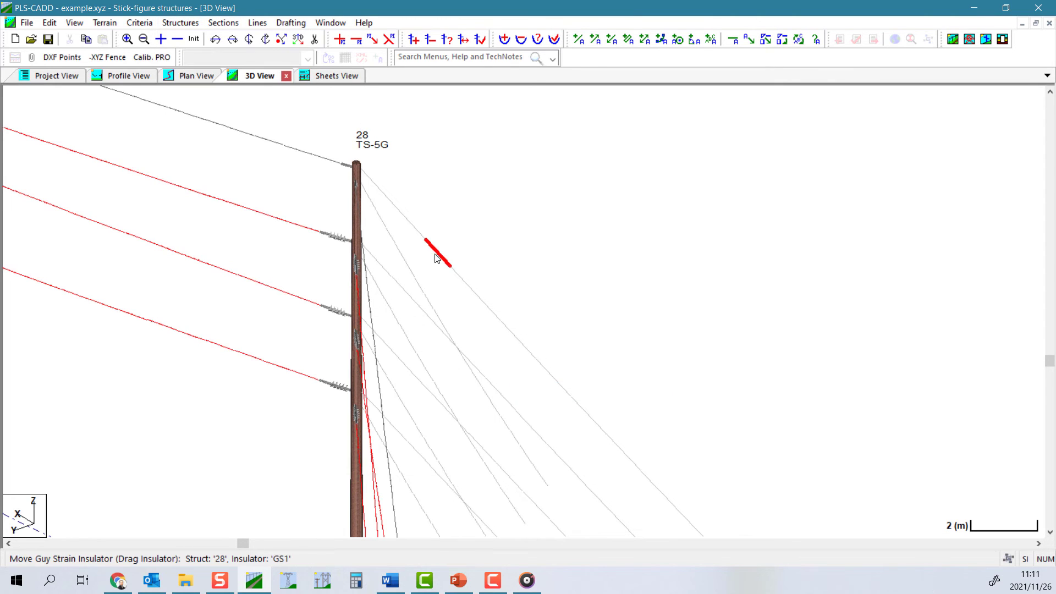
scroll(435, 250, down, 3)
scroll(434, 253, up, 3)
drag(434, 236, 516, 463)
click(522, 390)
click(515, 391)
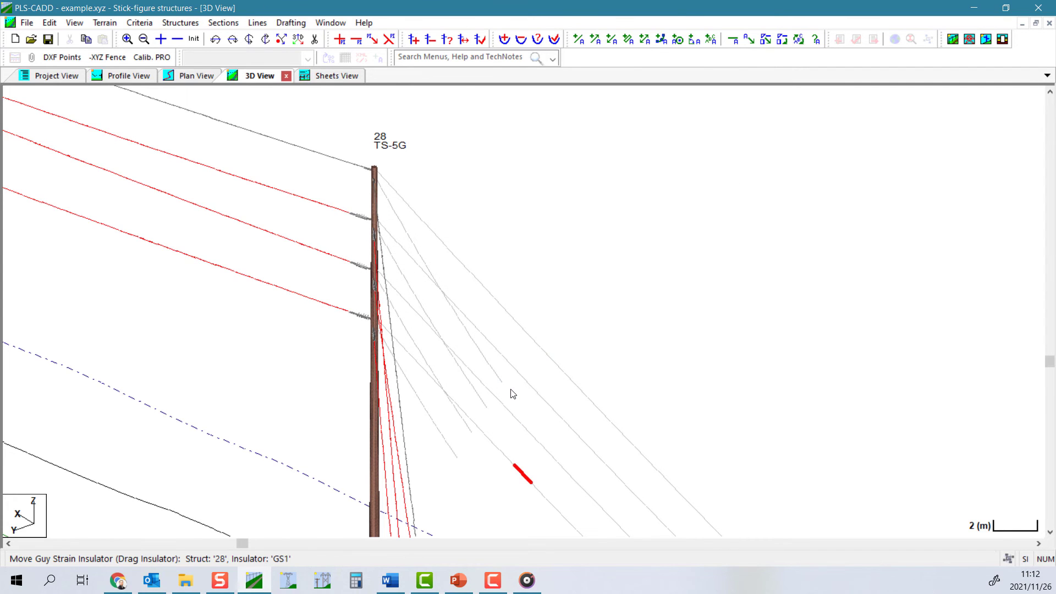
scroll(516, 339, down, 2)
scroll(540, 414, up, 4)
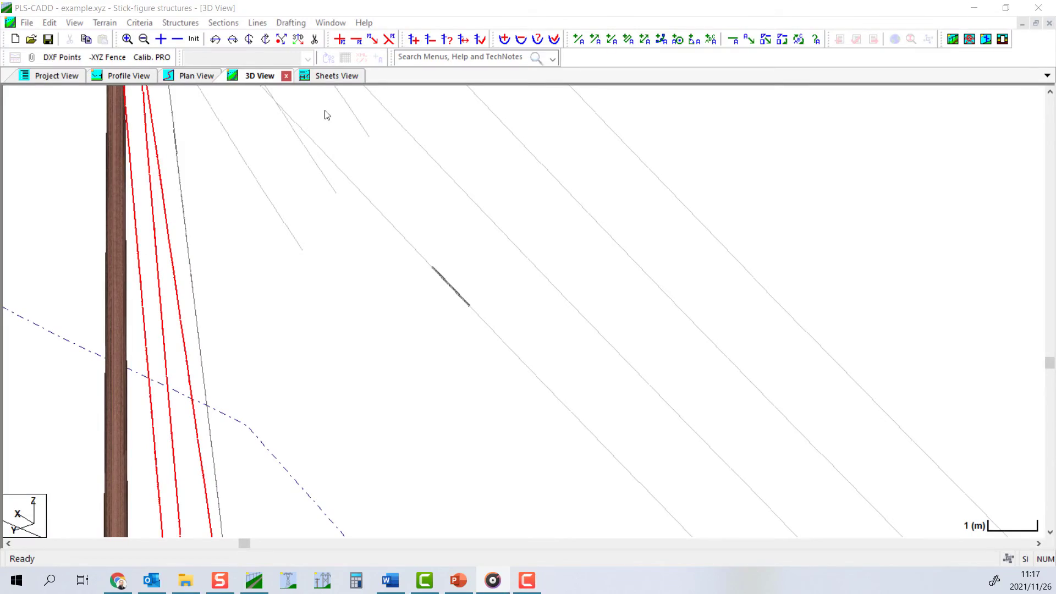
Go to structure 11 and bring the lower crossarm framing on neighbouring structure 12 into close view
key(g)
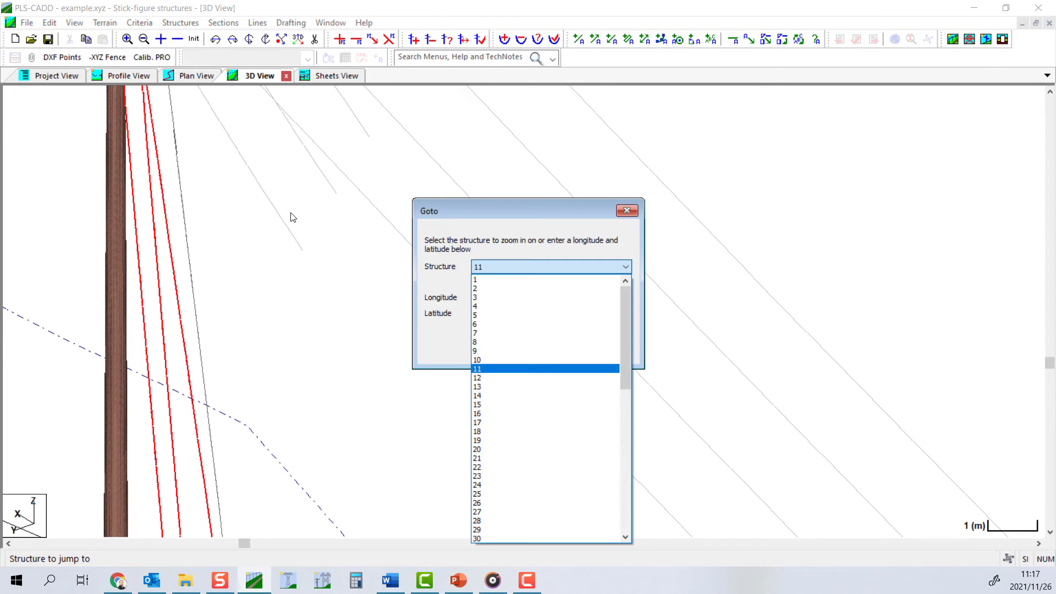
key(Return)
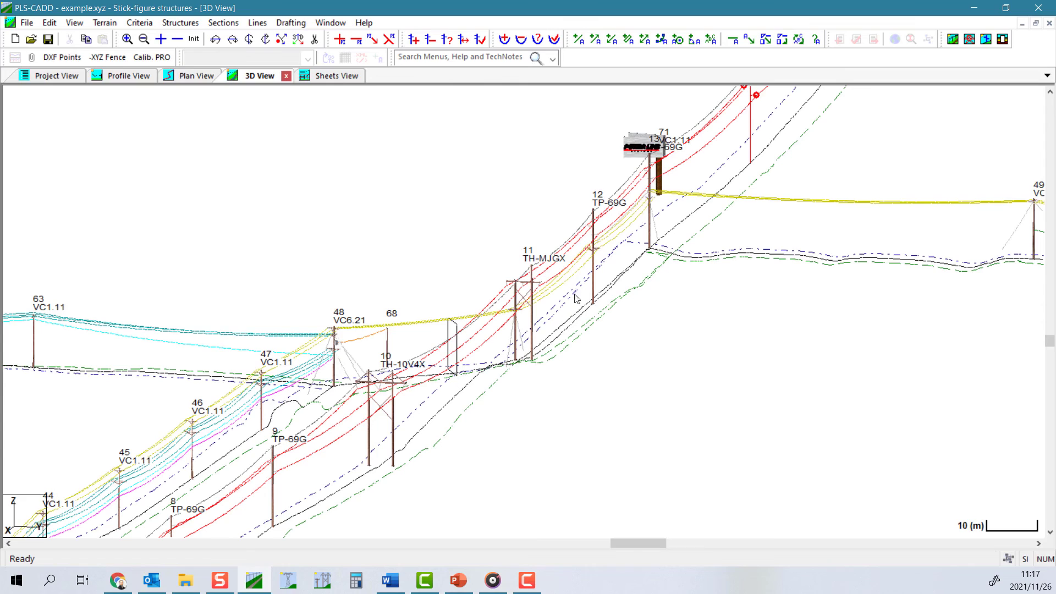
scroll(594, 275, up, 5)
scroll(605, 268, up, 1)
scroll(549, 330, down, 1)
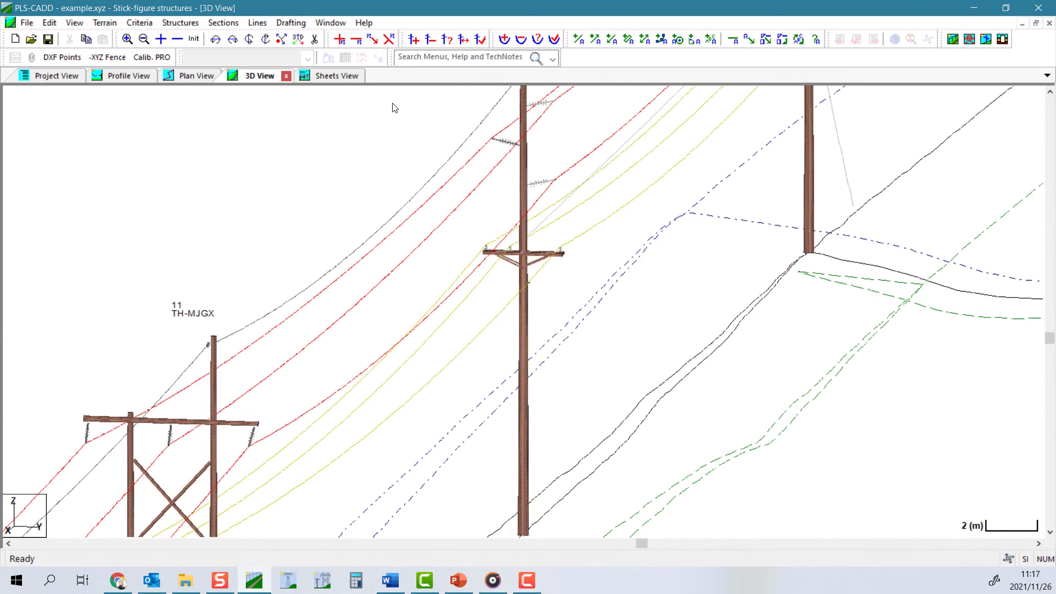
click(281, 38)
click(513, 510)
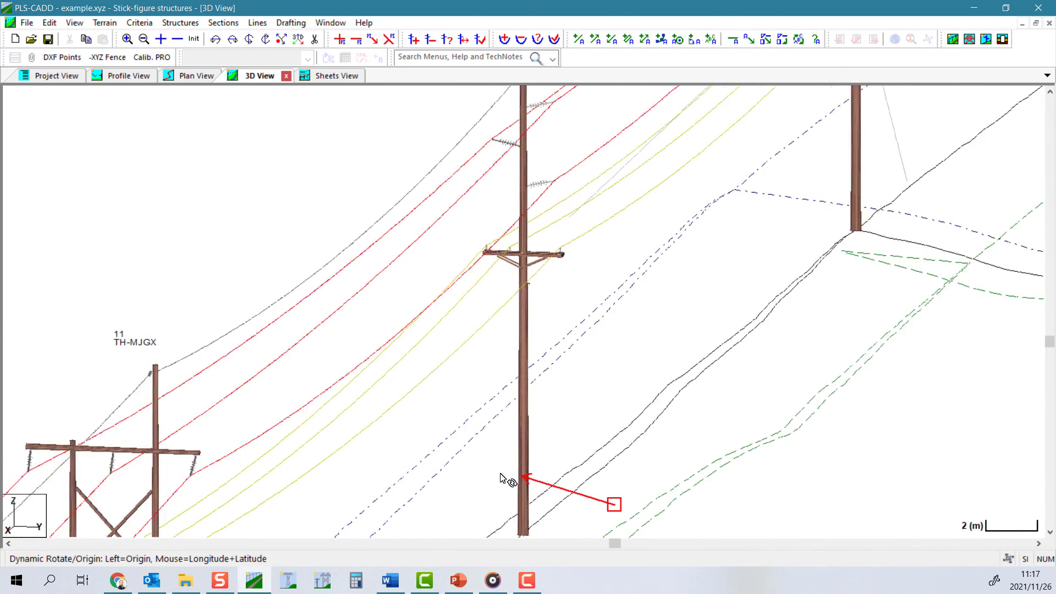
scroll(522, 331, up, 1)
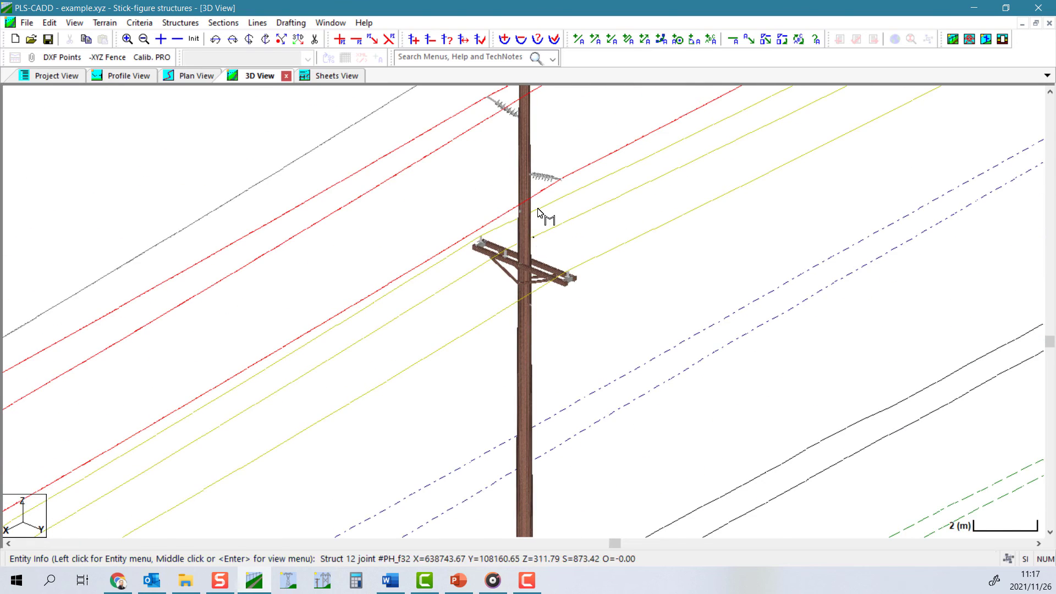
scroll(521, 332, down, 1)
scroll(540, 213, up, 1)
Start rotating framing set F1 on structure 12 and preview its new orientation, both freely and snapped to the rotation interval
click(181, 23)
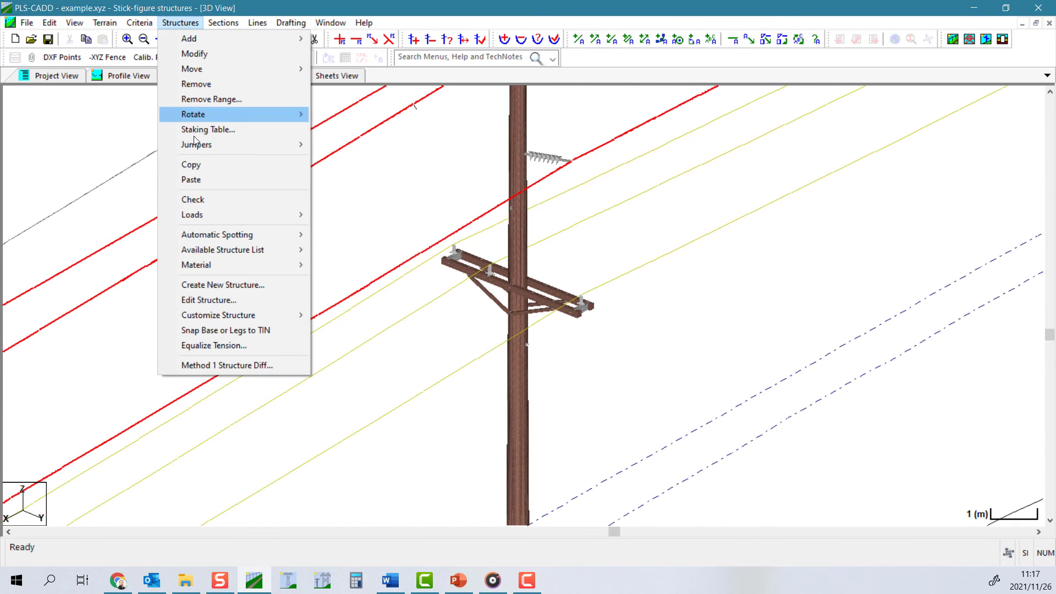
mouse_move(232, 314)
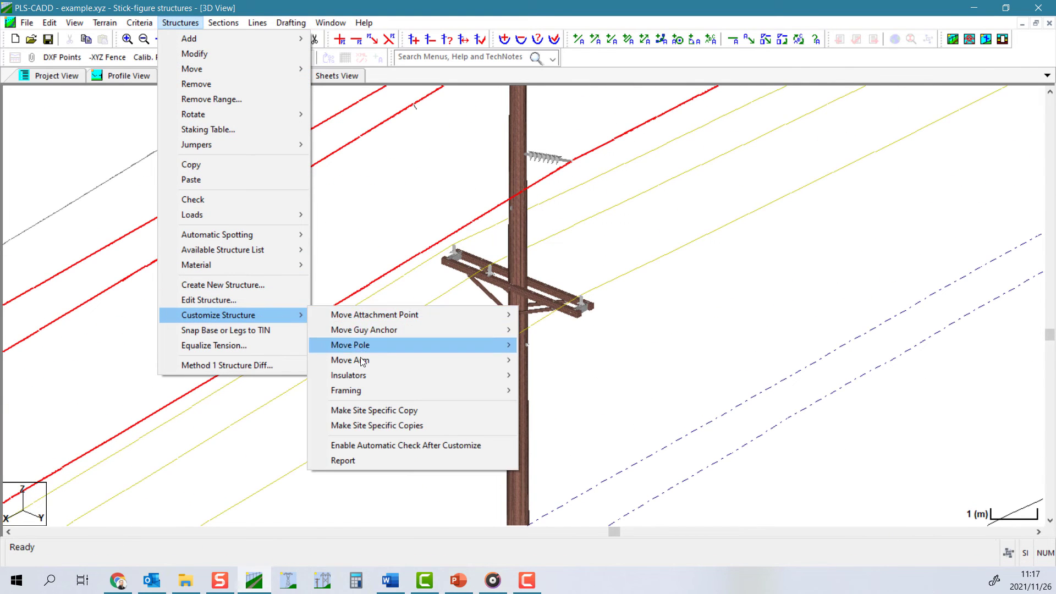
mouse_move(497, 392)
click(535, 392)
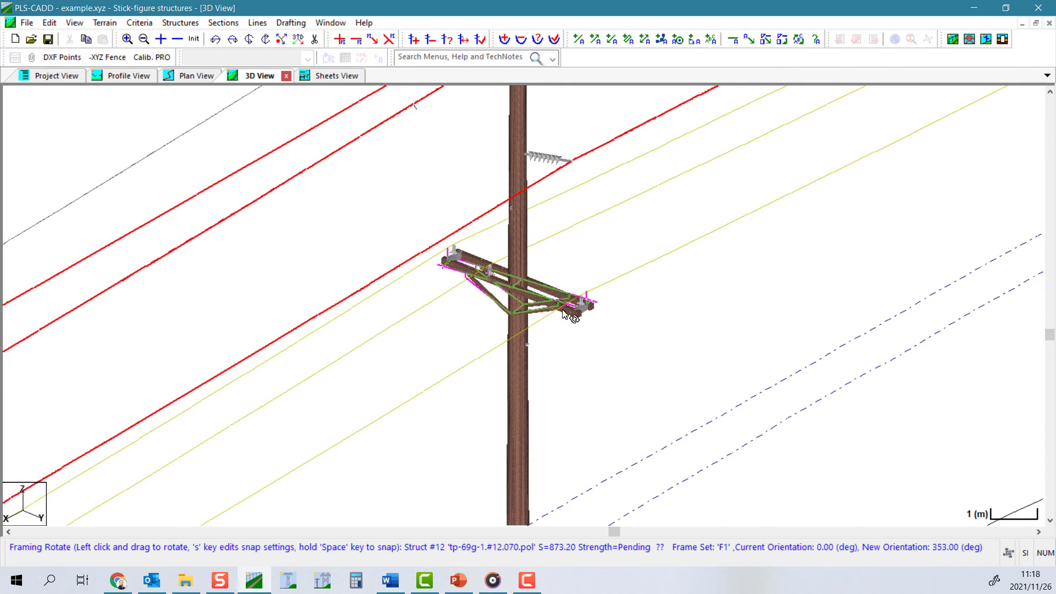
drag(532, 313, 566, 274)
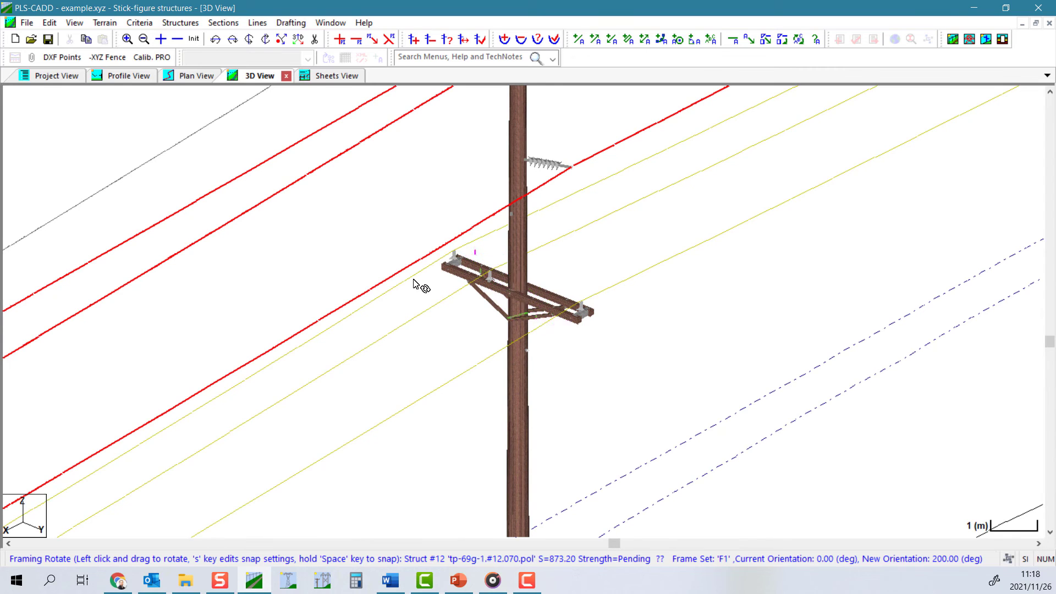
key(space)
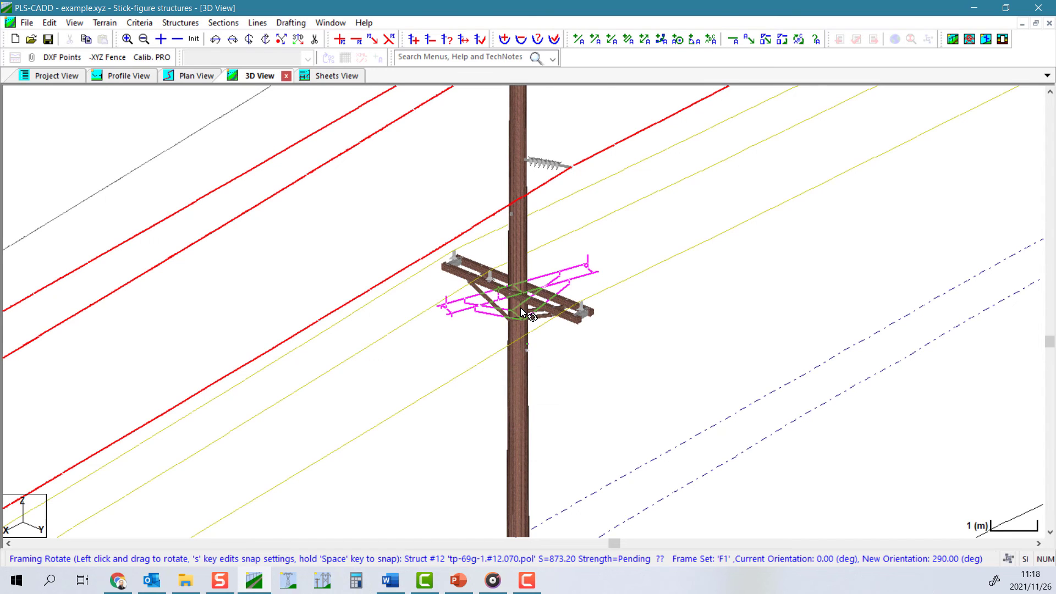
Set the rotation interval to 35 degrees and rotate the crossarm framing of structure 12 with snapping
key(s)
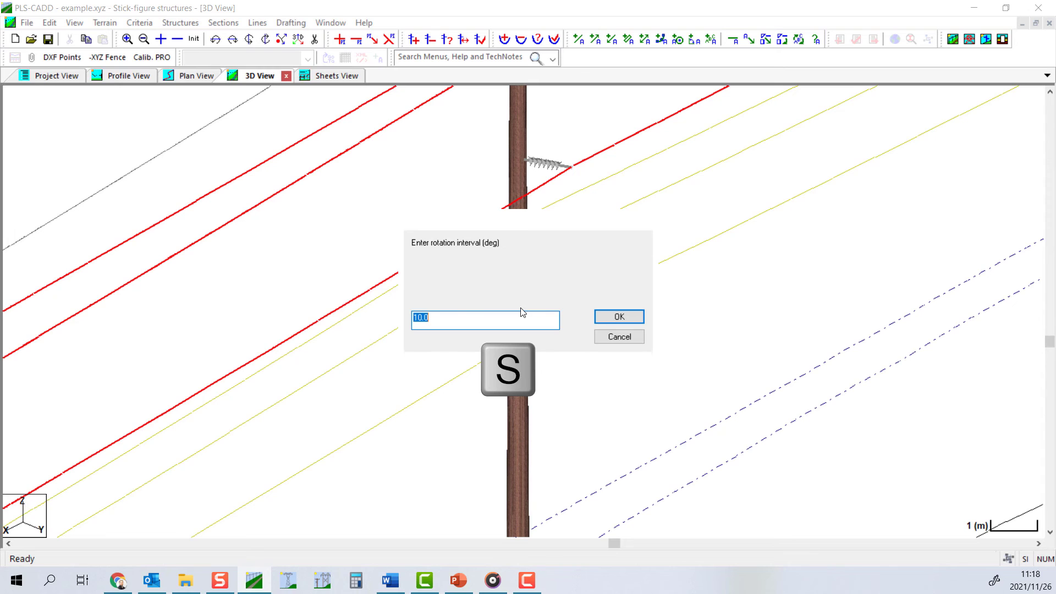
text(35)
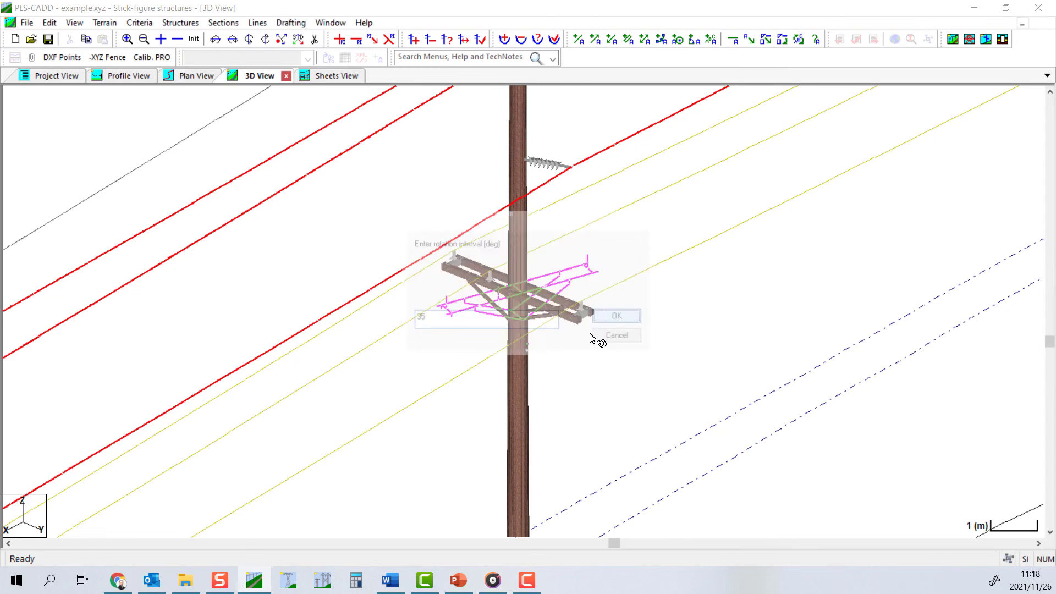
click(632, 318)
drag(514, 336, 415, 228)
key(space)
click(517, 392)
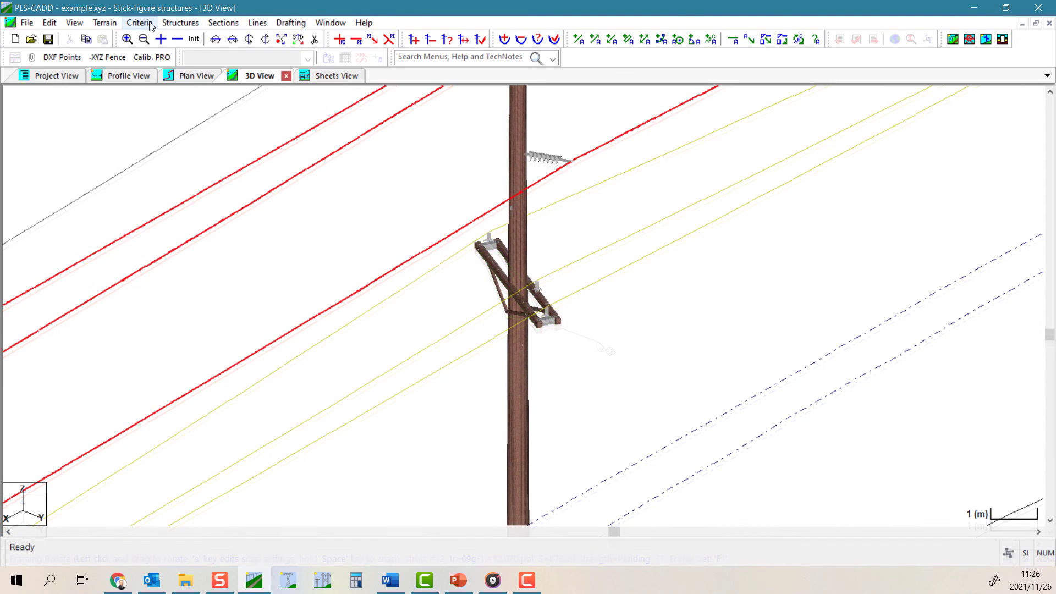
Enable the automatic structure check after customizing
click(139, 23)
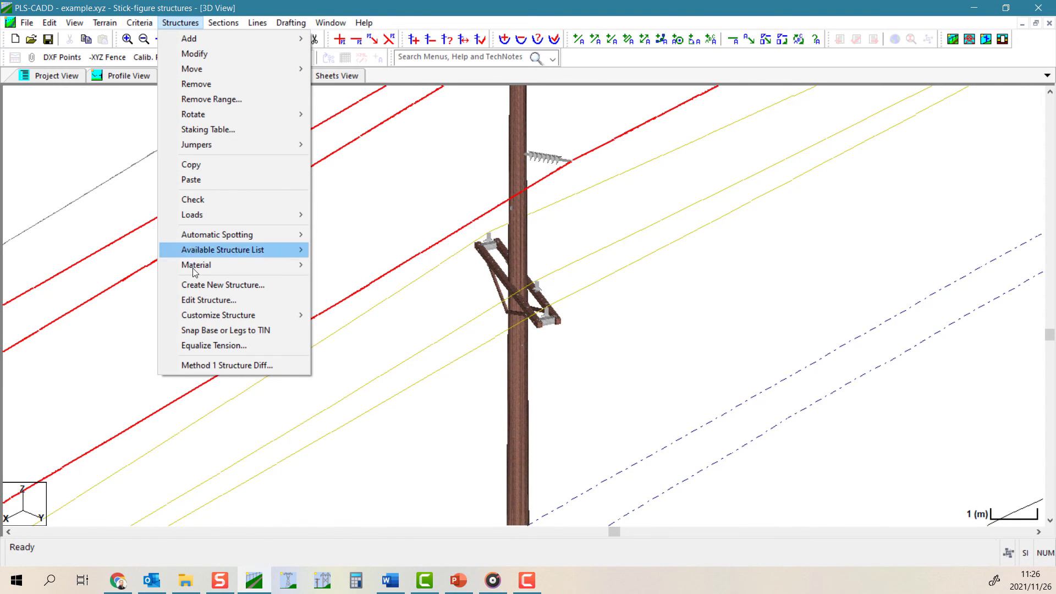
mouse_move(228, 317)
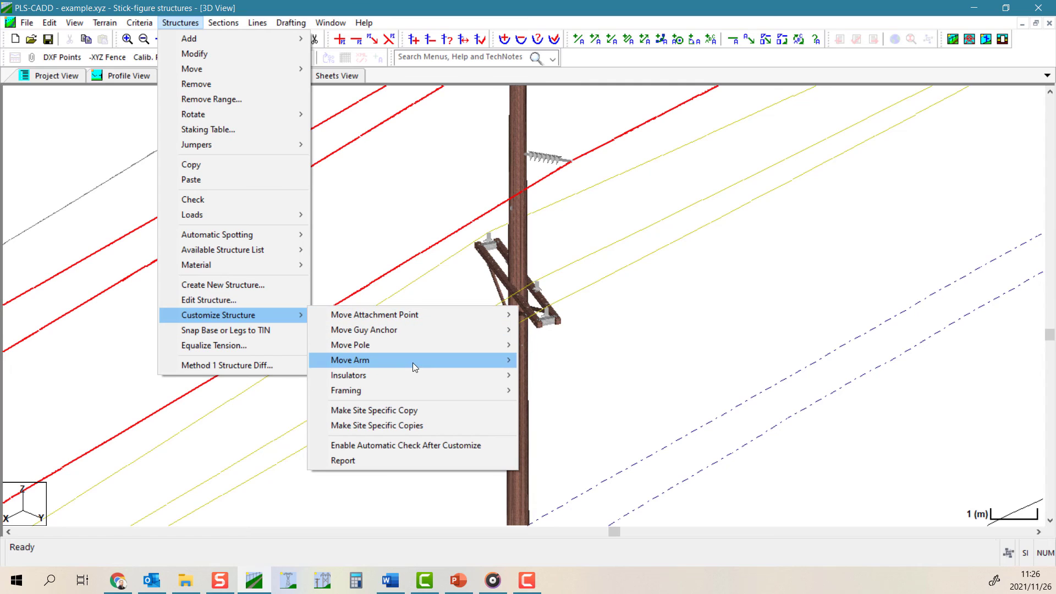
click(491, 447)
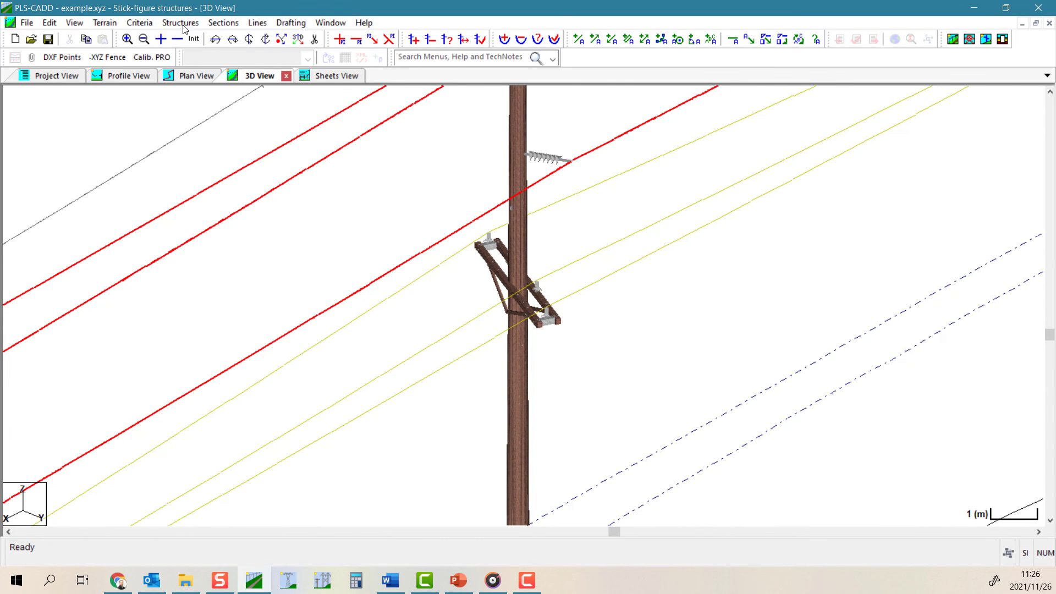
Examine the analysis level options in the SAPS finite element sag-tension criteria
click(182, 25)
mouse_move(139, 22)
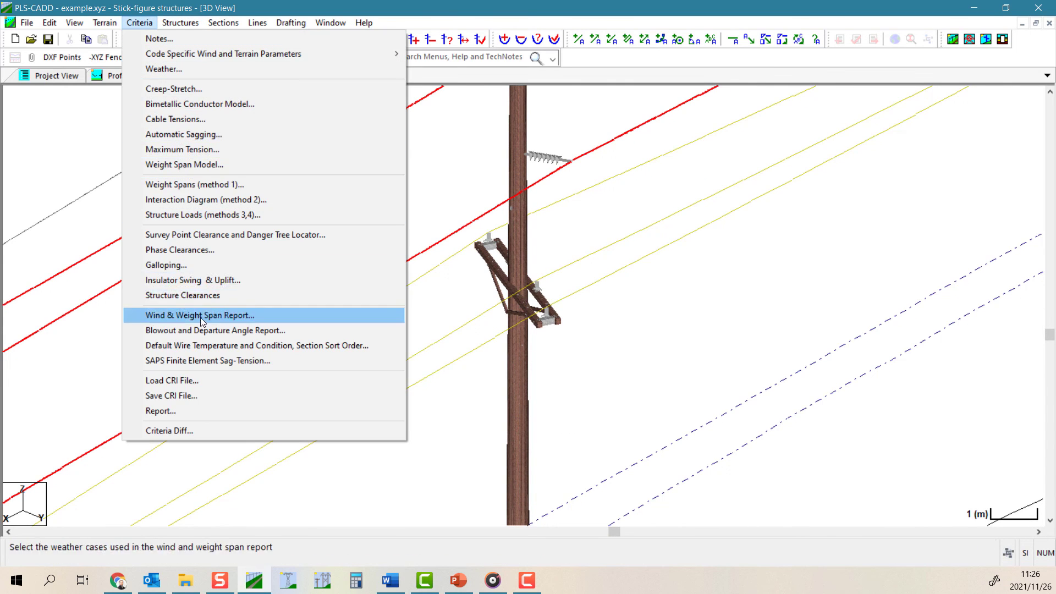
click(213, 361)
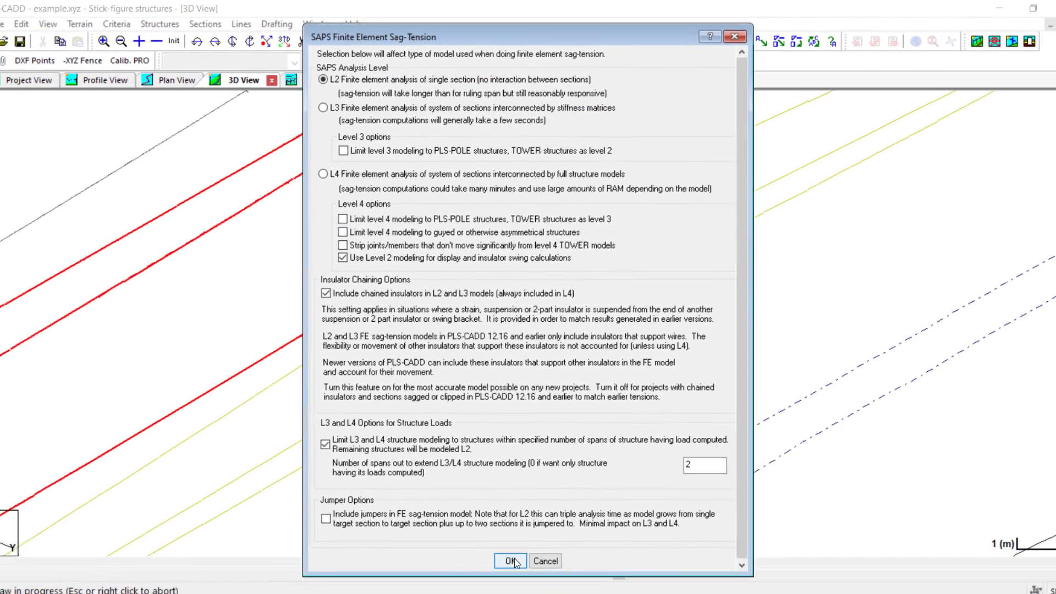
click(531, 500)
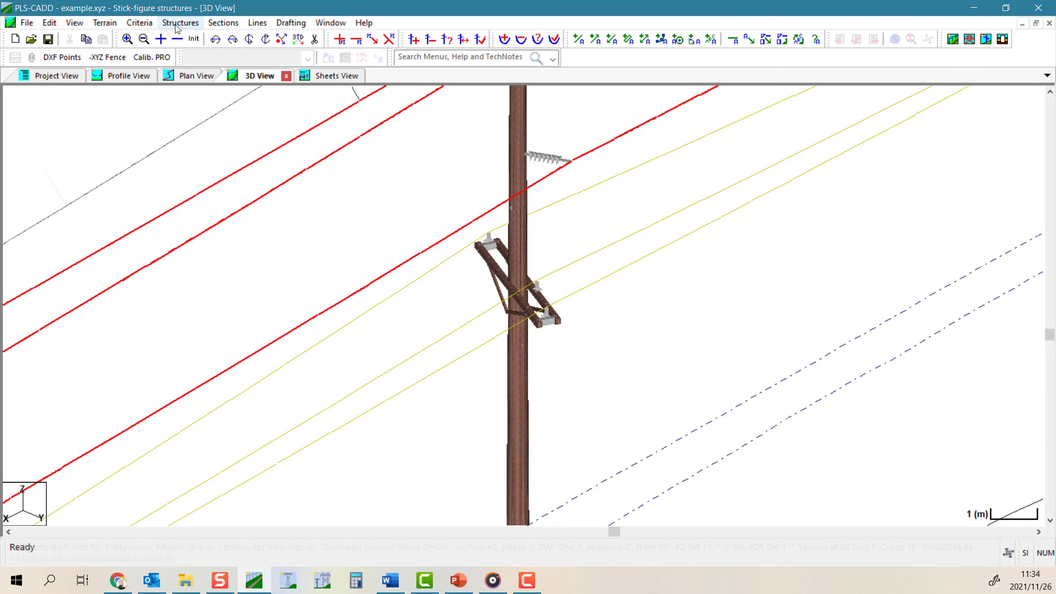
Generate the structure customization report for a structure range starting at structure 1, choosing the end structure
click(180, 22)
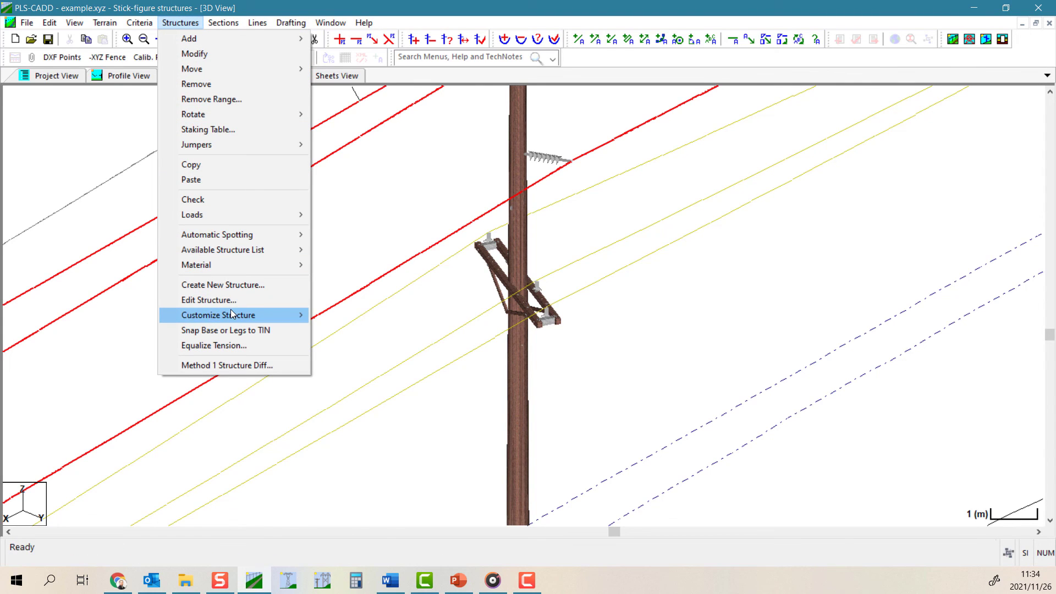
mouse_move(259, 315)
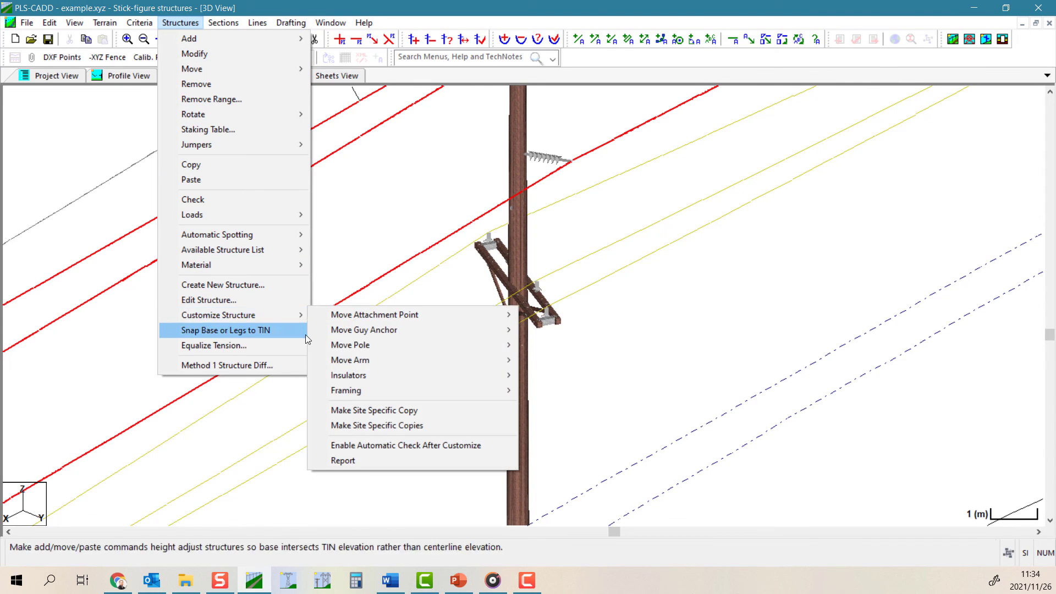
click(413, 460)
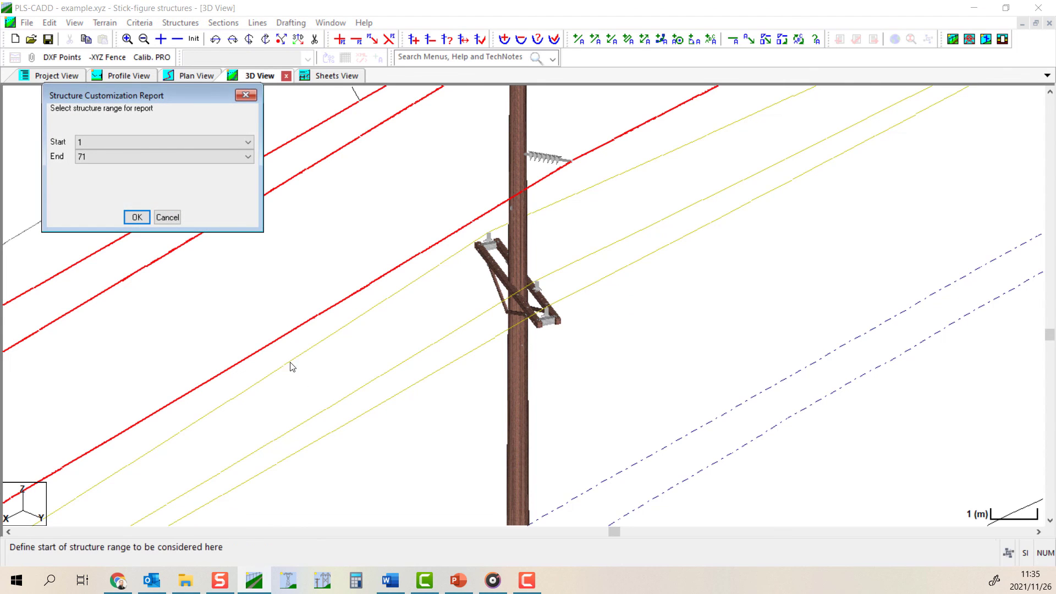
click(114, 156)
drag(248, 347, 252, 272)
click(148, 303)
click(137, 217)
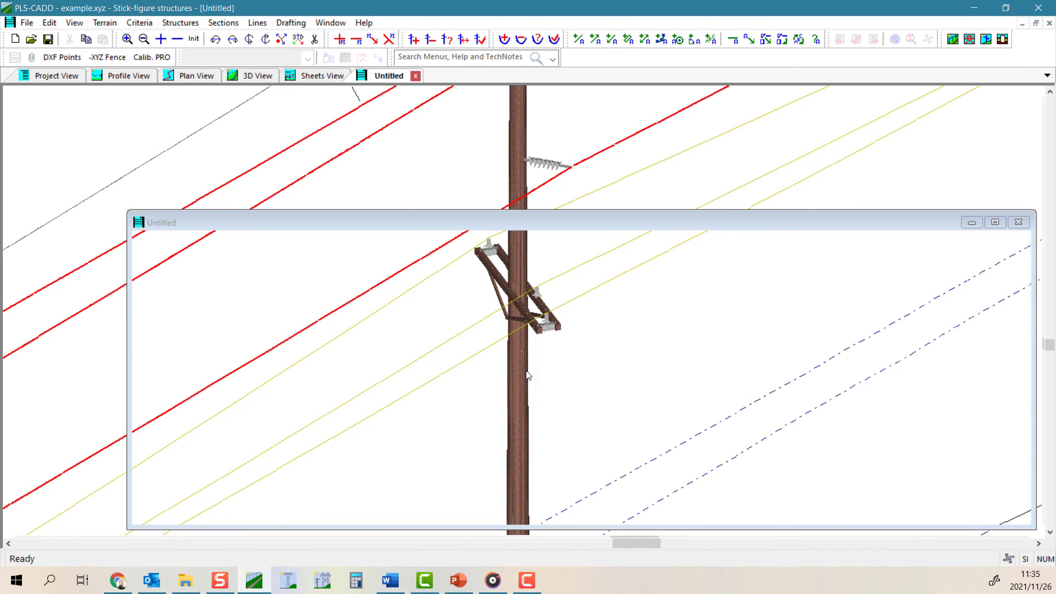